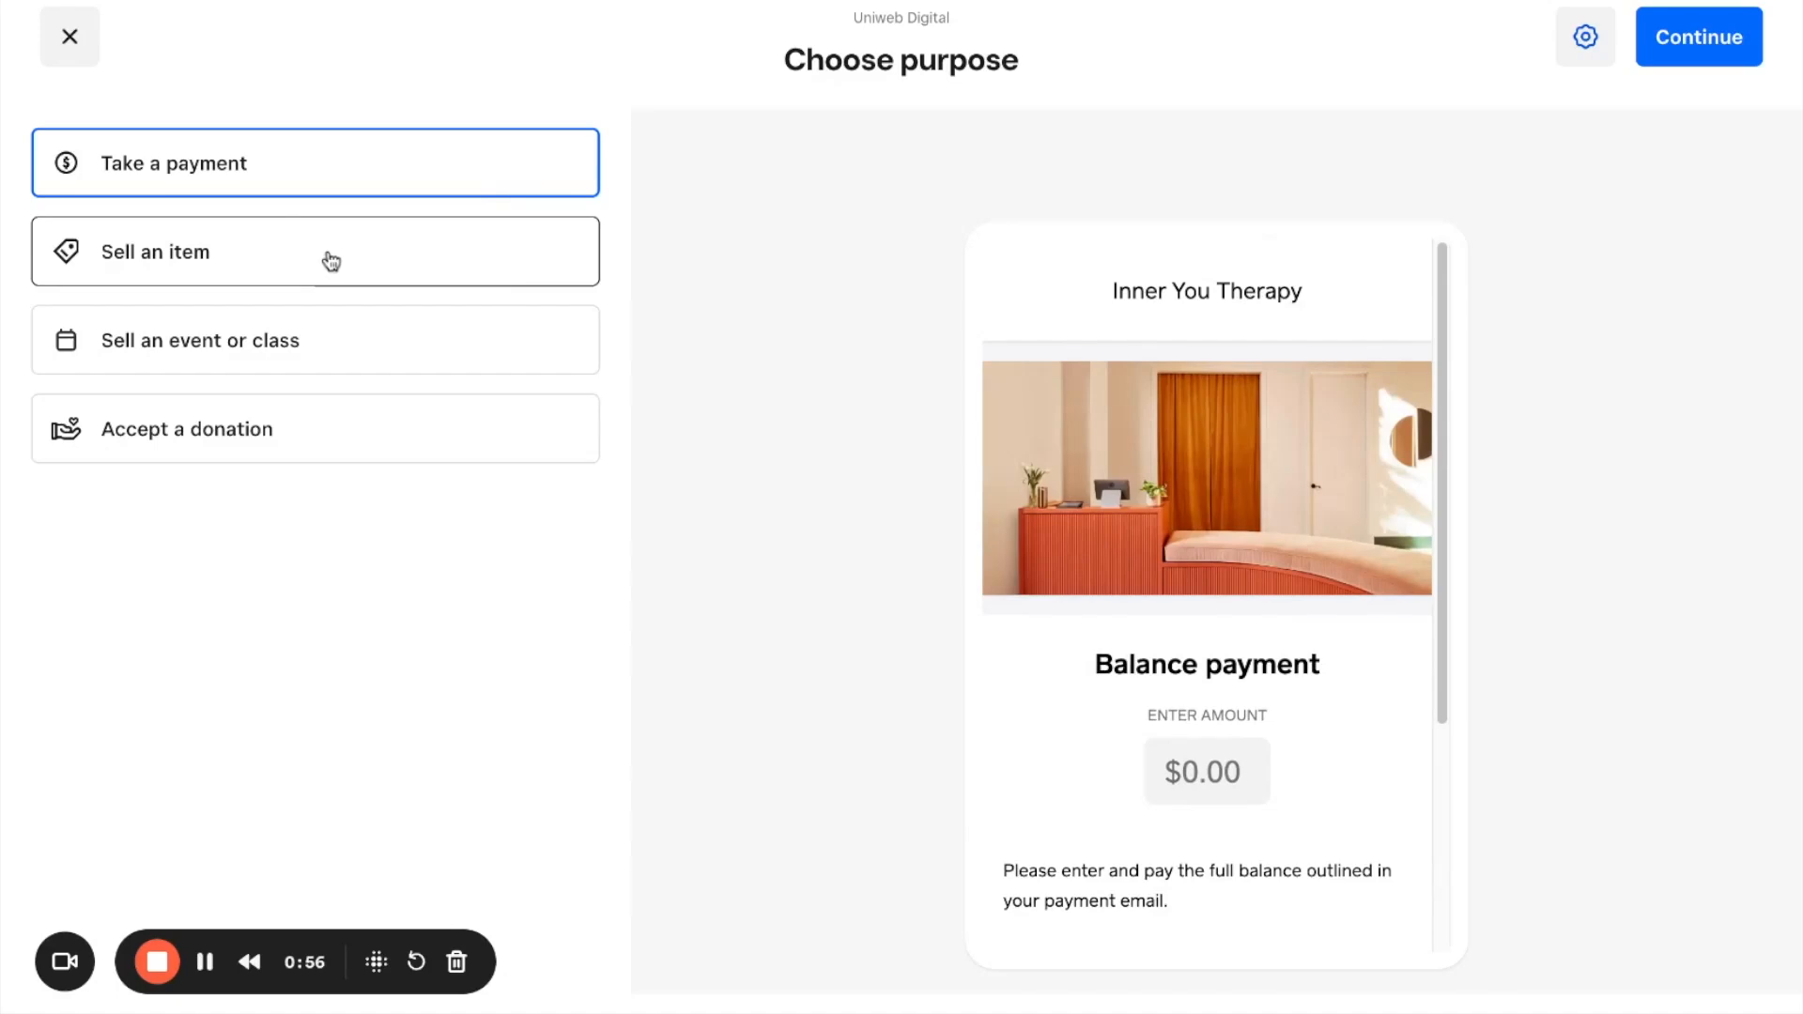
Step: Preview the purposes for selling an item, selling an event or class, and accepting a donation
click(330, 259)
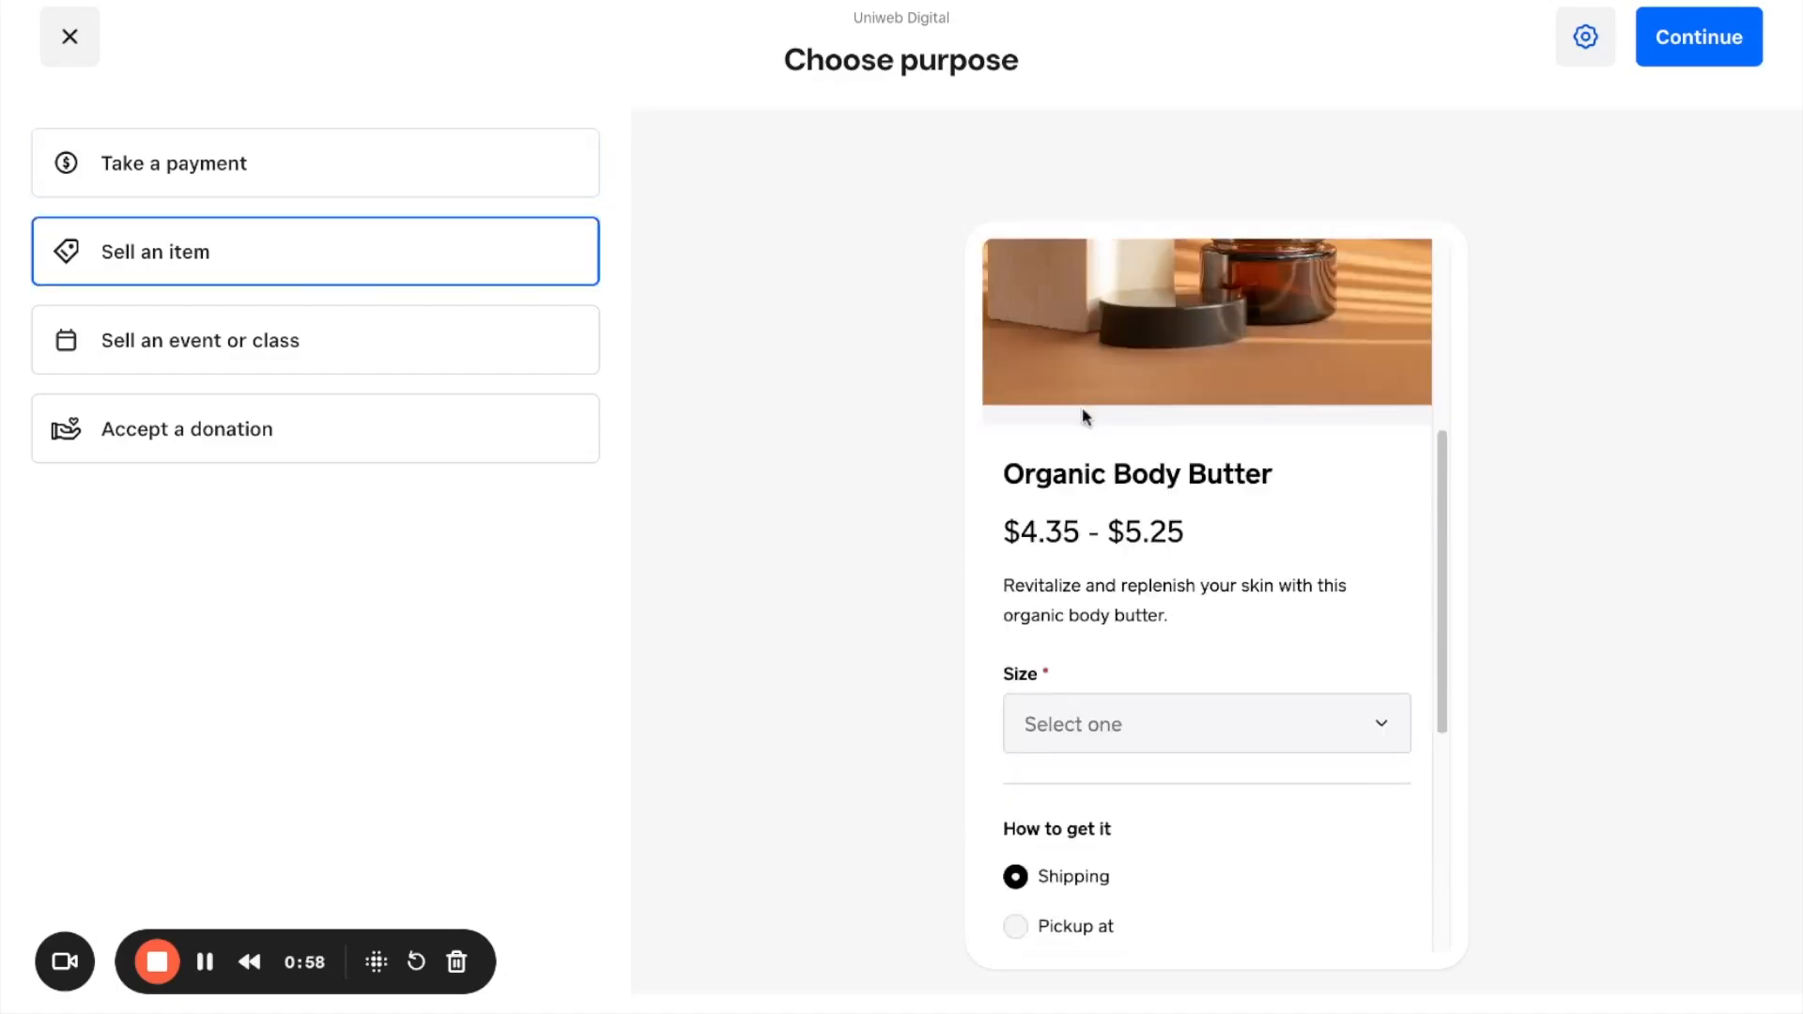
click(347, 350)
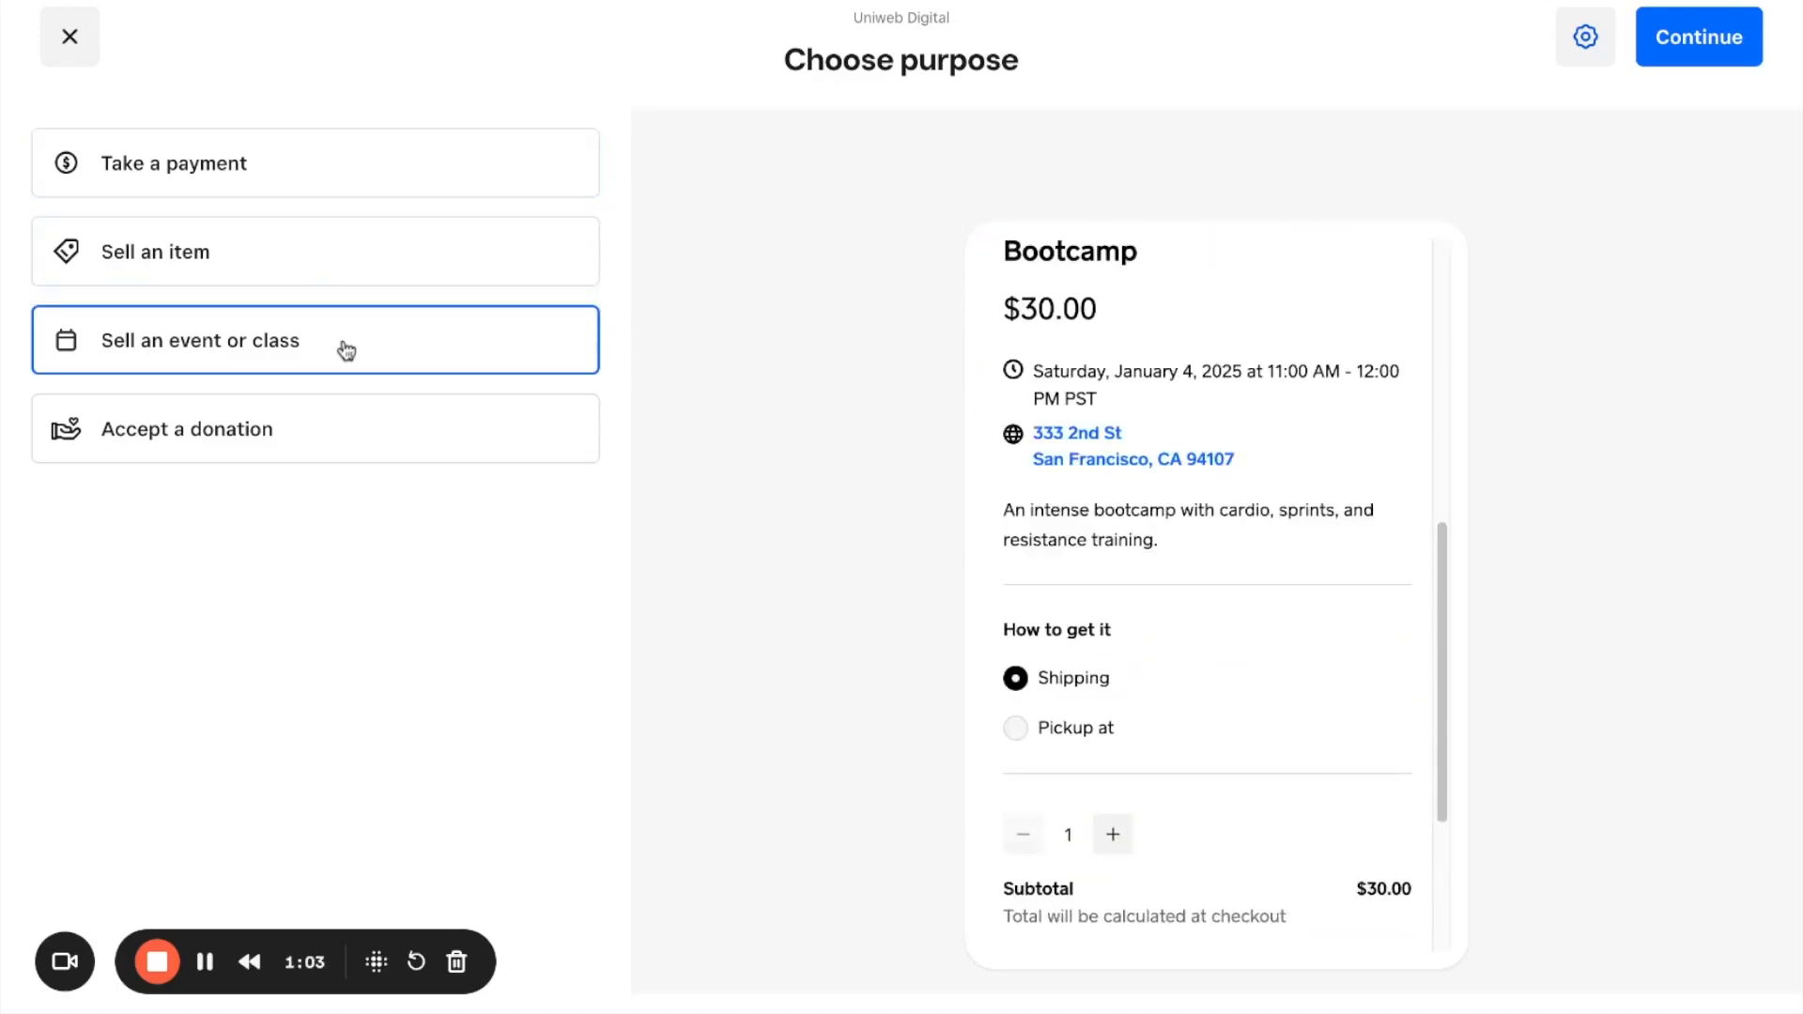
click(303, 430)
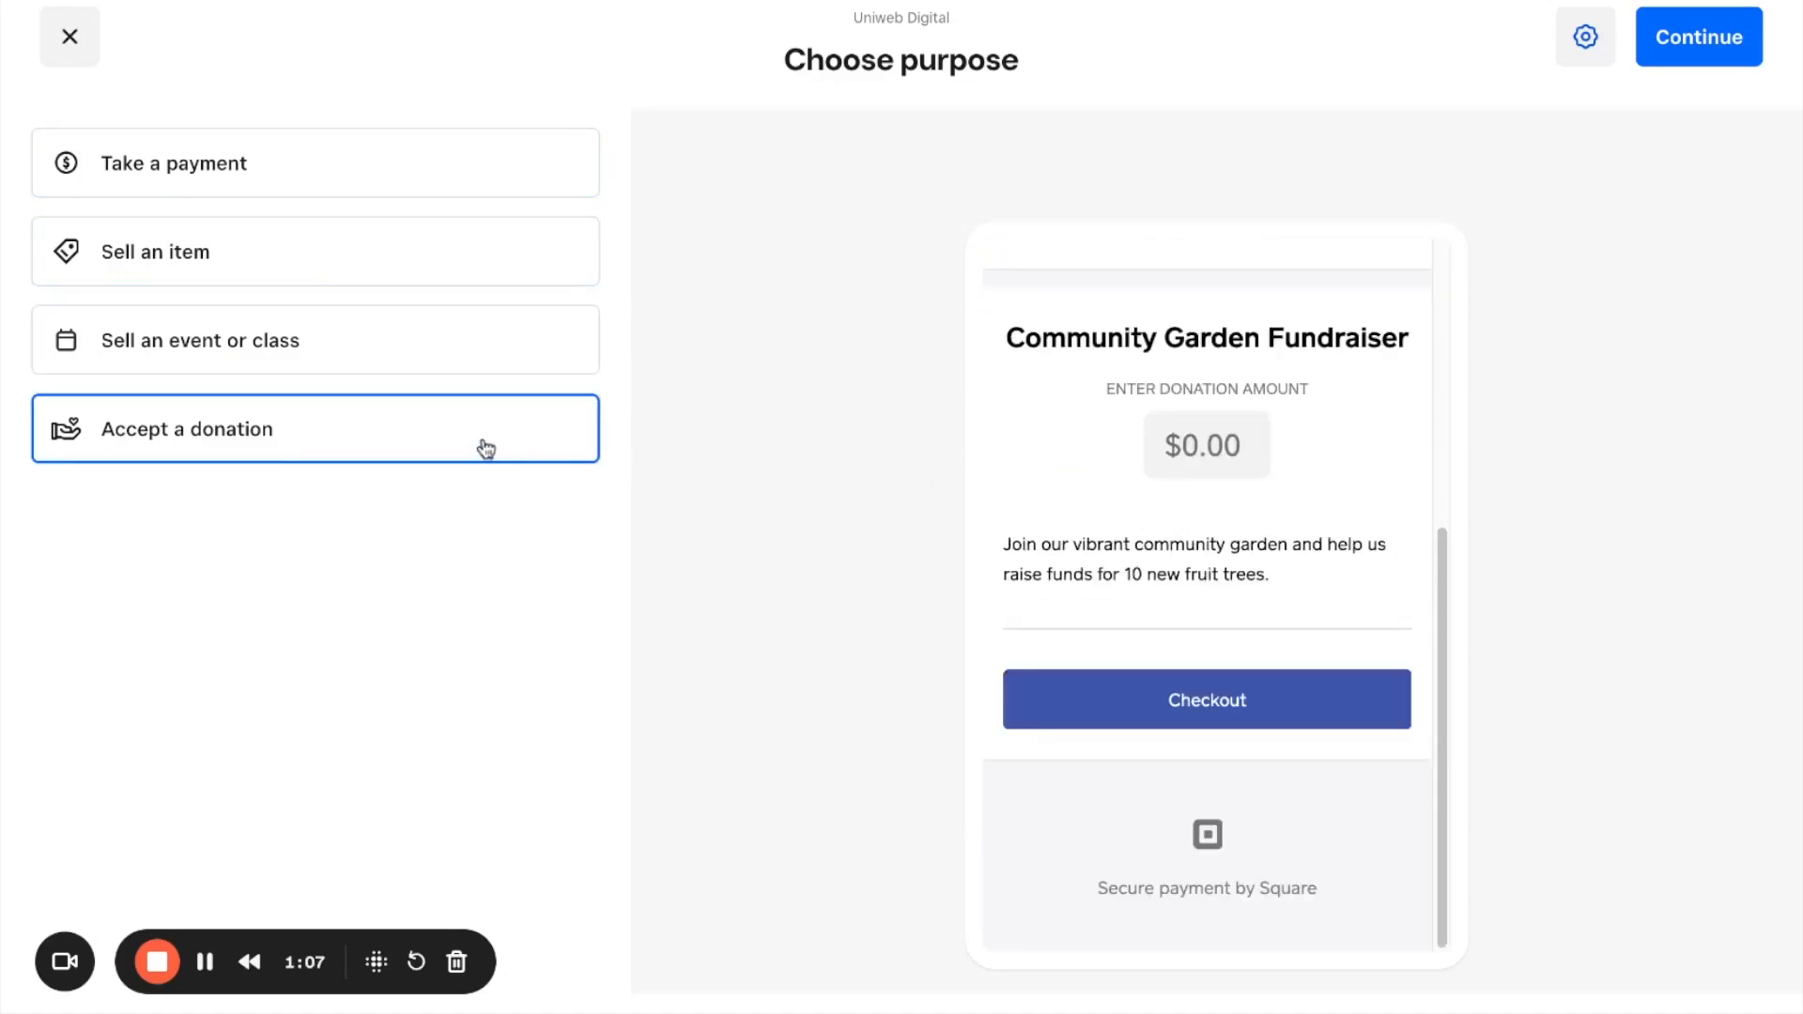
Step: Choose "Take a payment" as the link's purpose and continue to the link setup
click(191, 192)
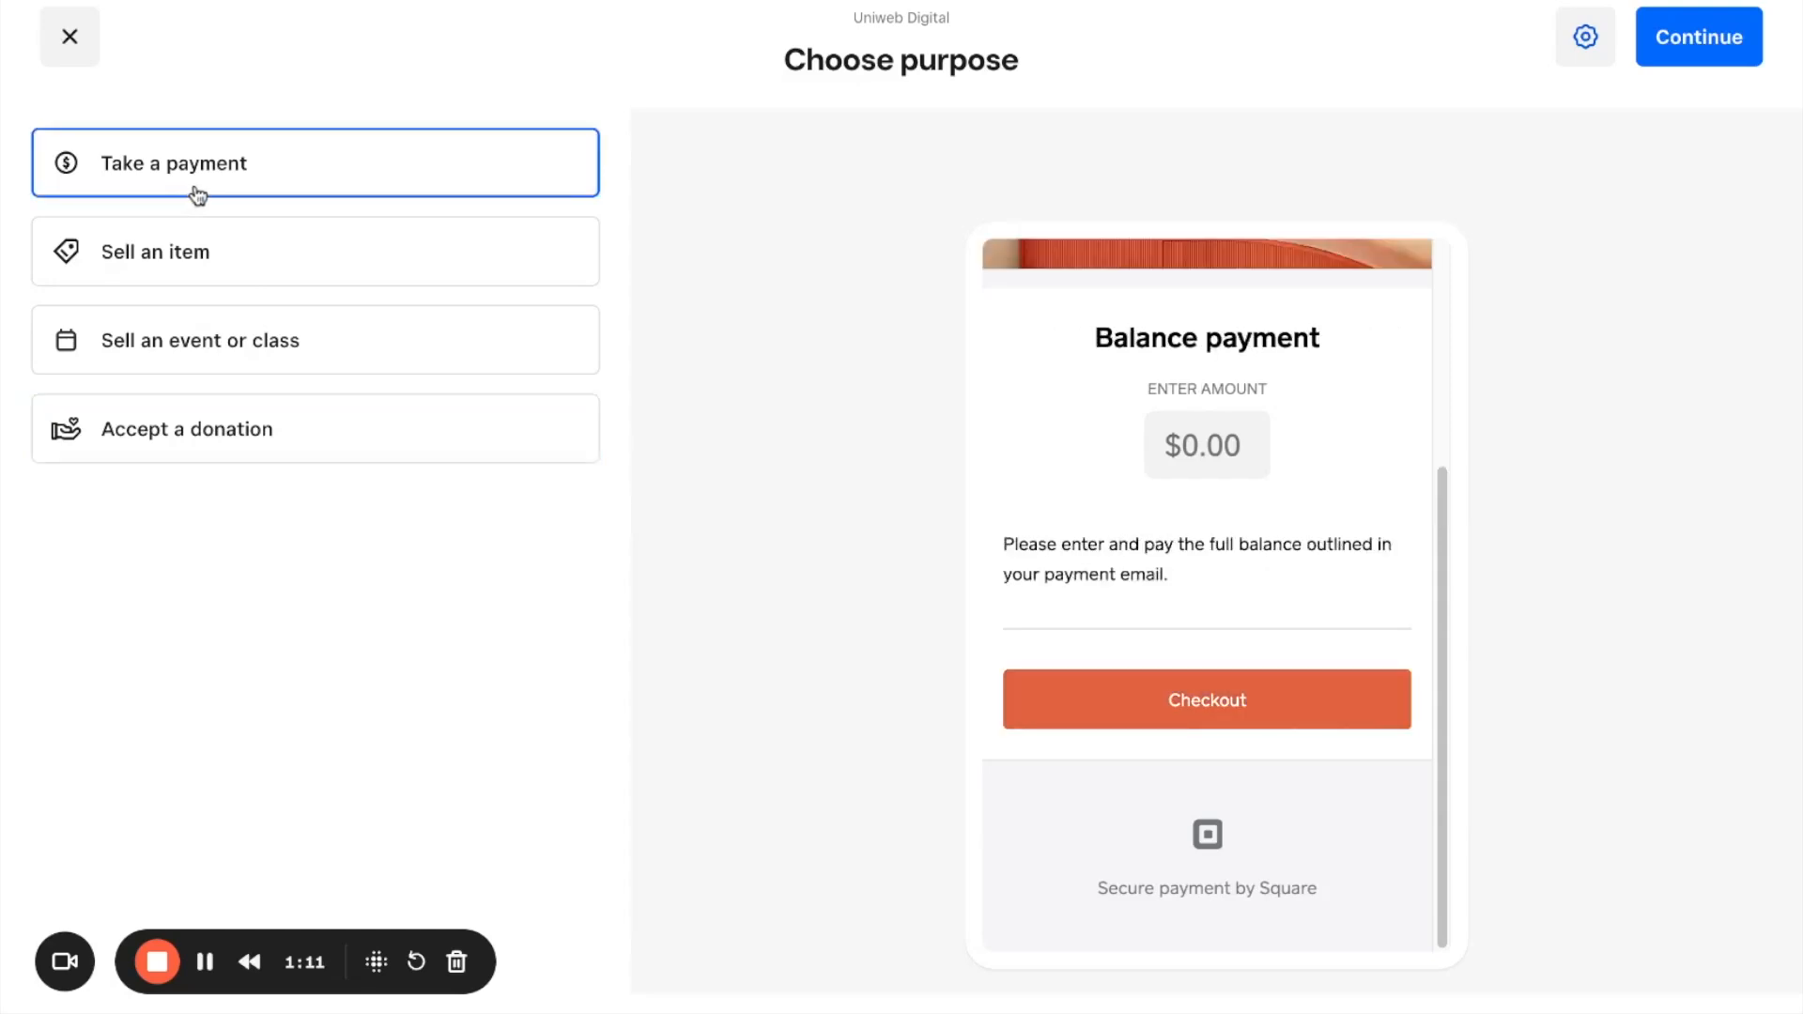
click(1693, 54)
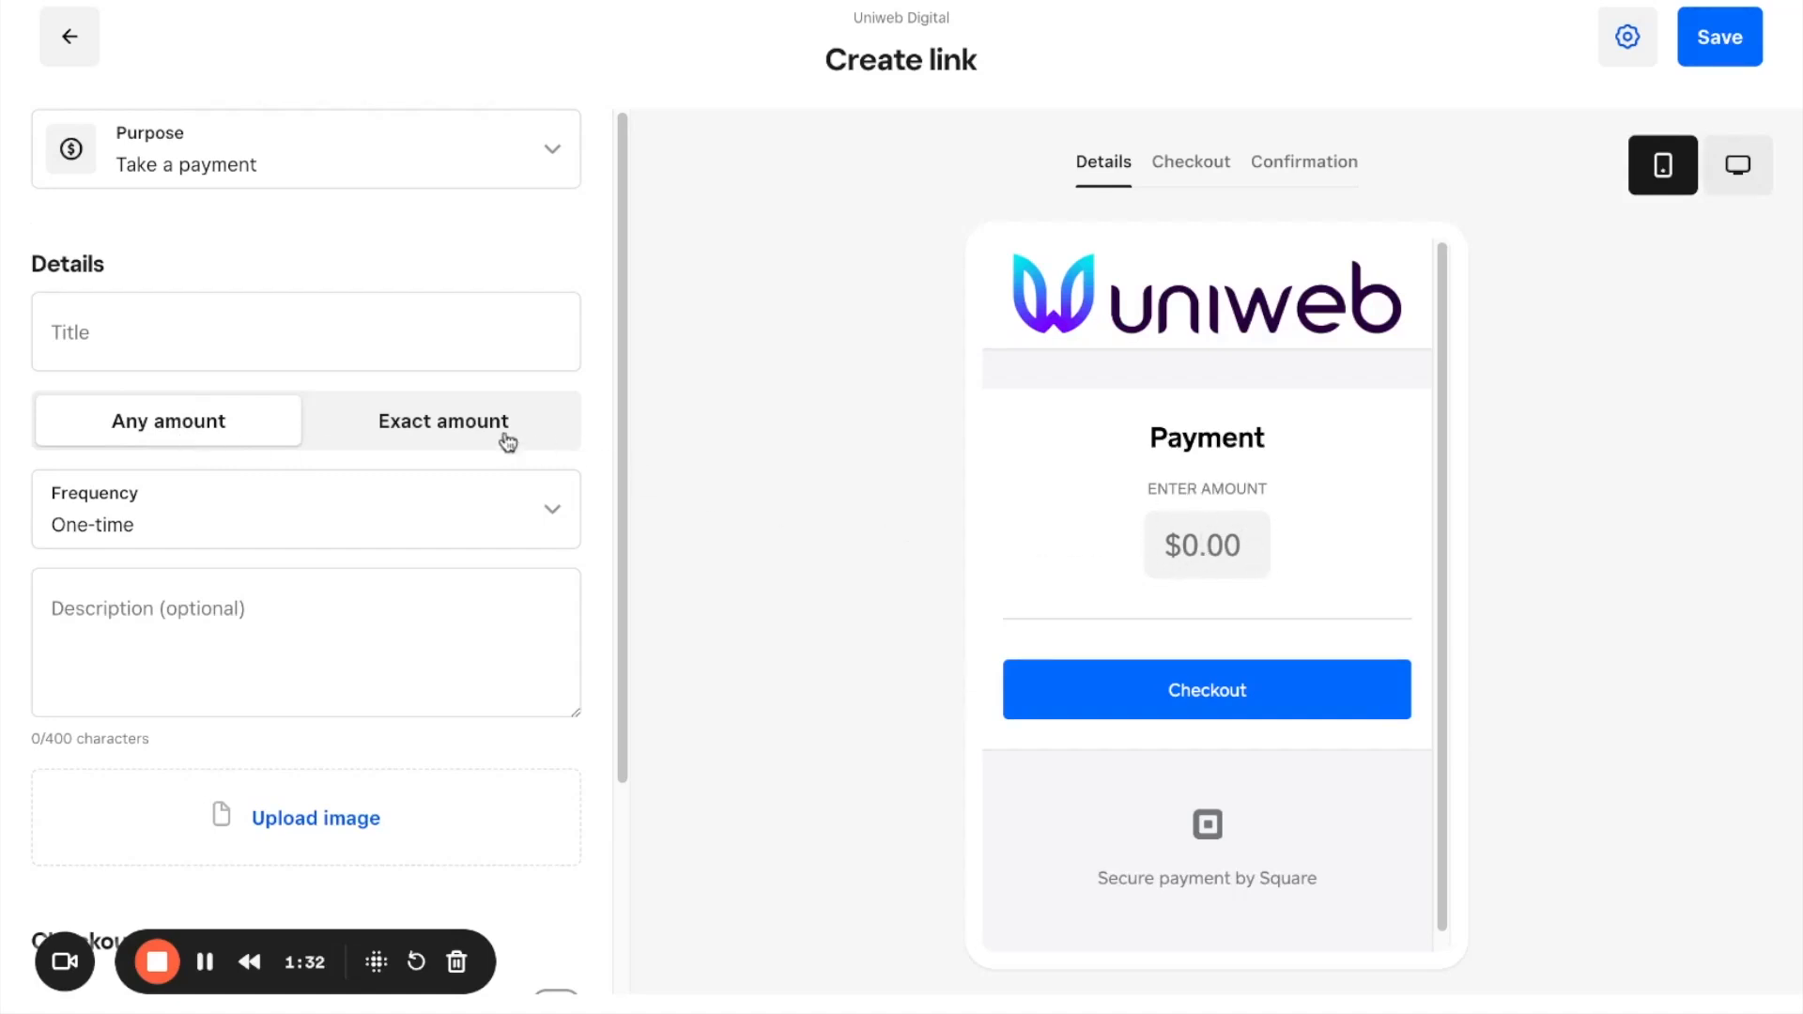
Step: Make the payment link charge an exact amount and title it "Website Deposit"
click(469, 441)
click(297, 365)
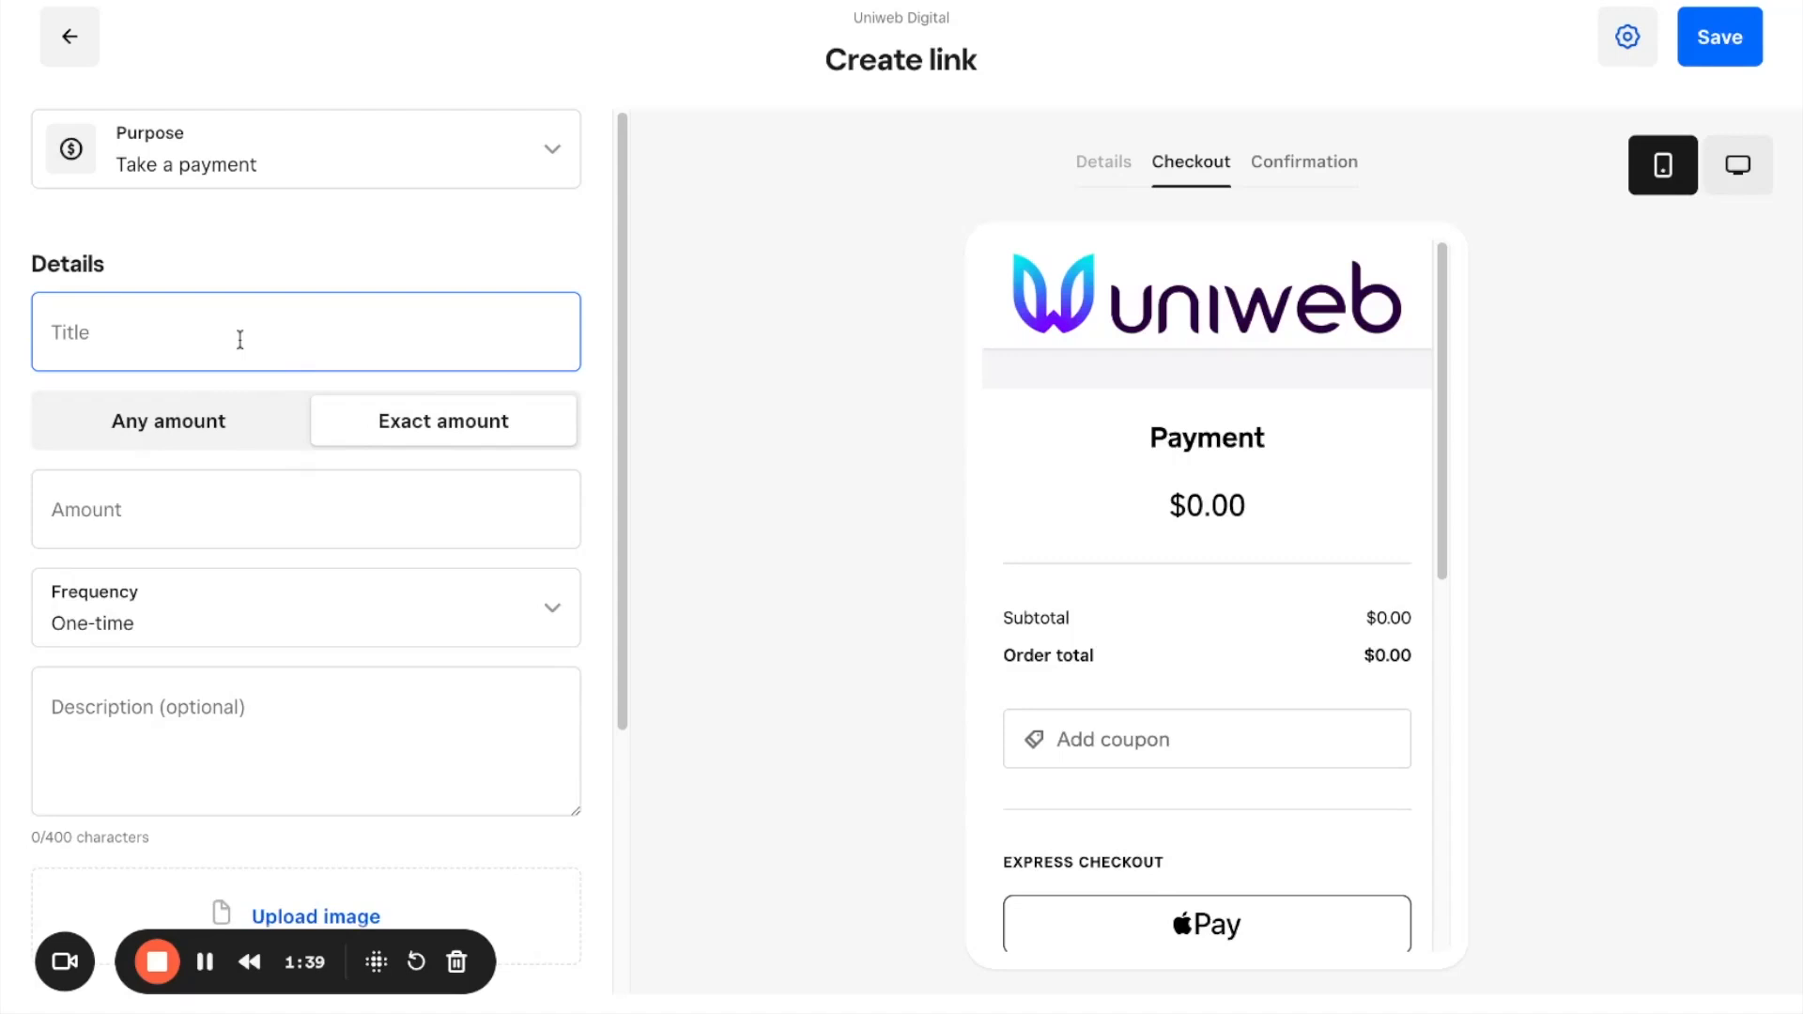
text(Website D)
text(epo)
key(BackSpace)
text(posit)
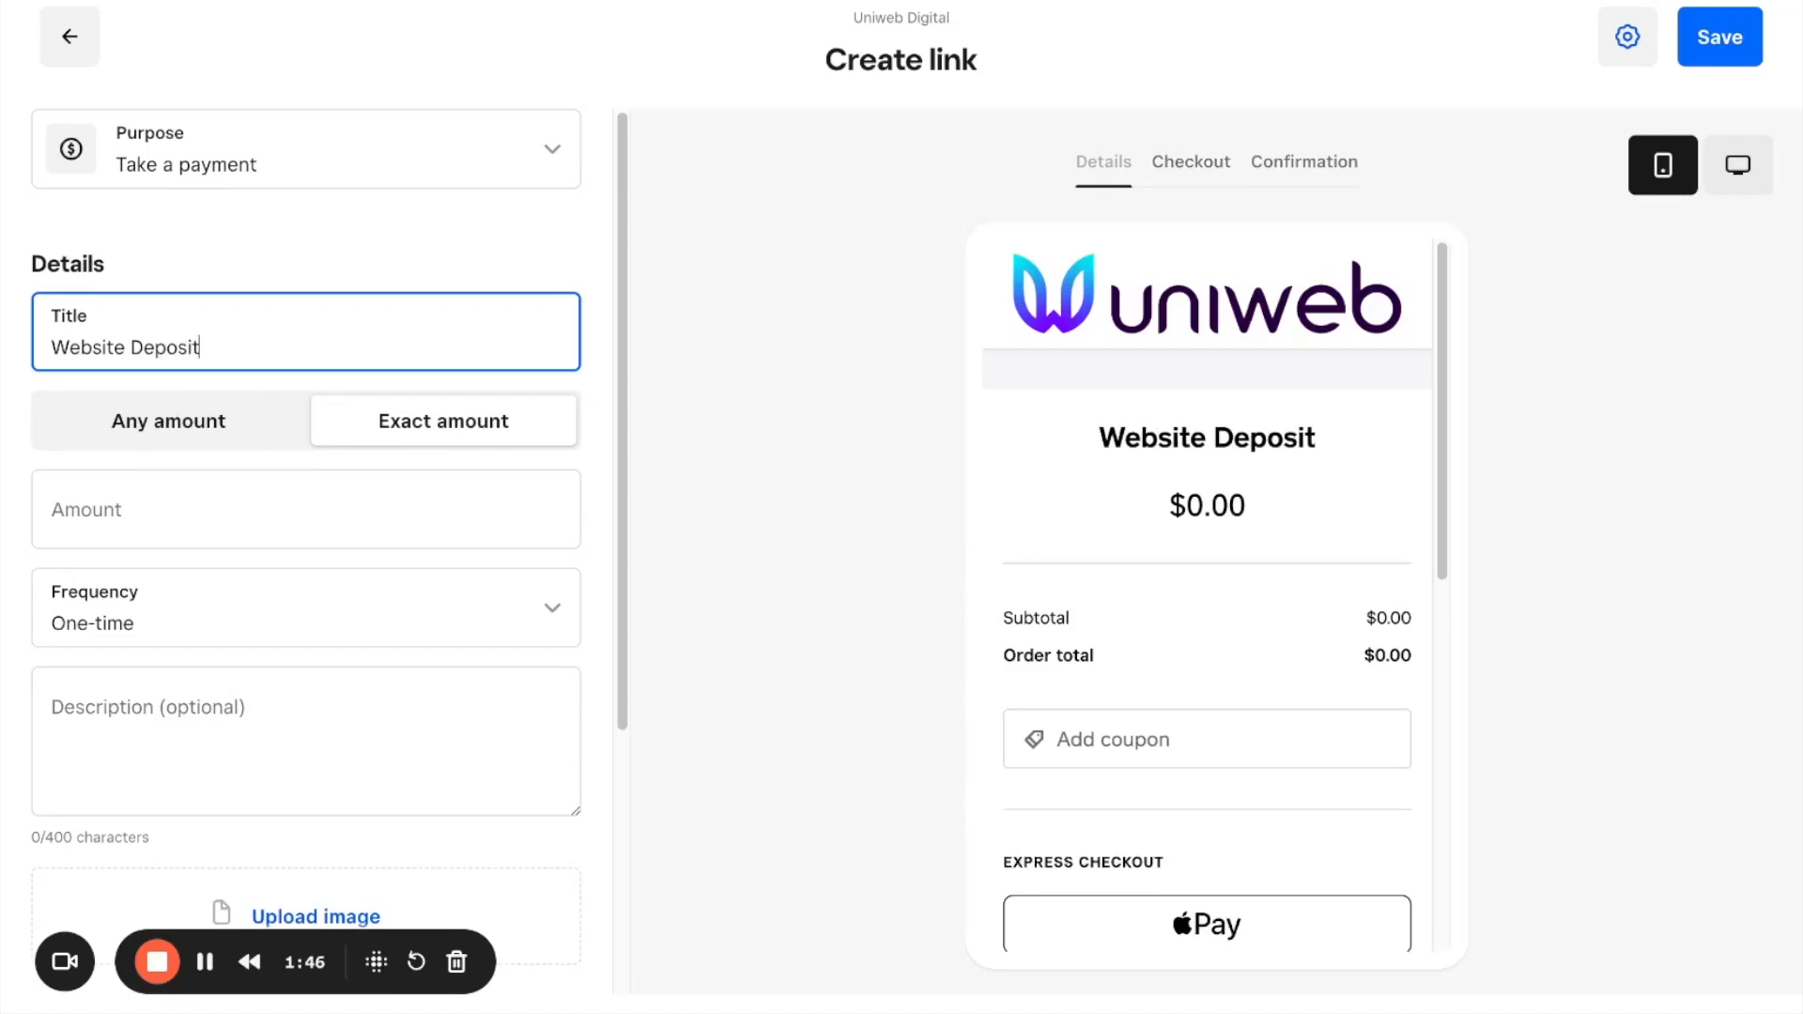
Step: Set the payment link's exact amount to $1,000
click(232, 512)
text(1000)
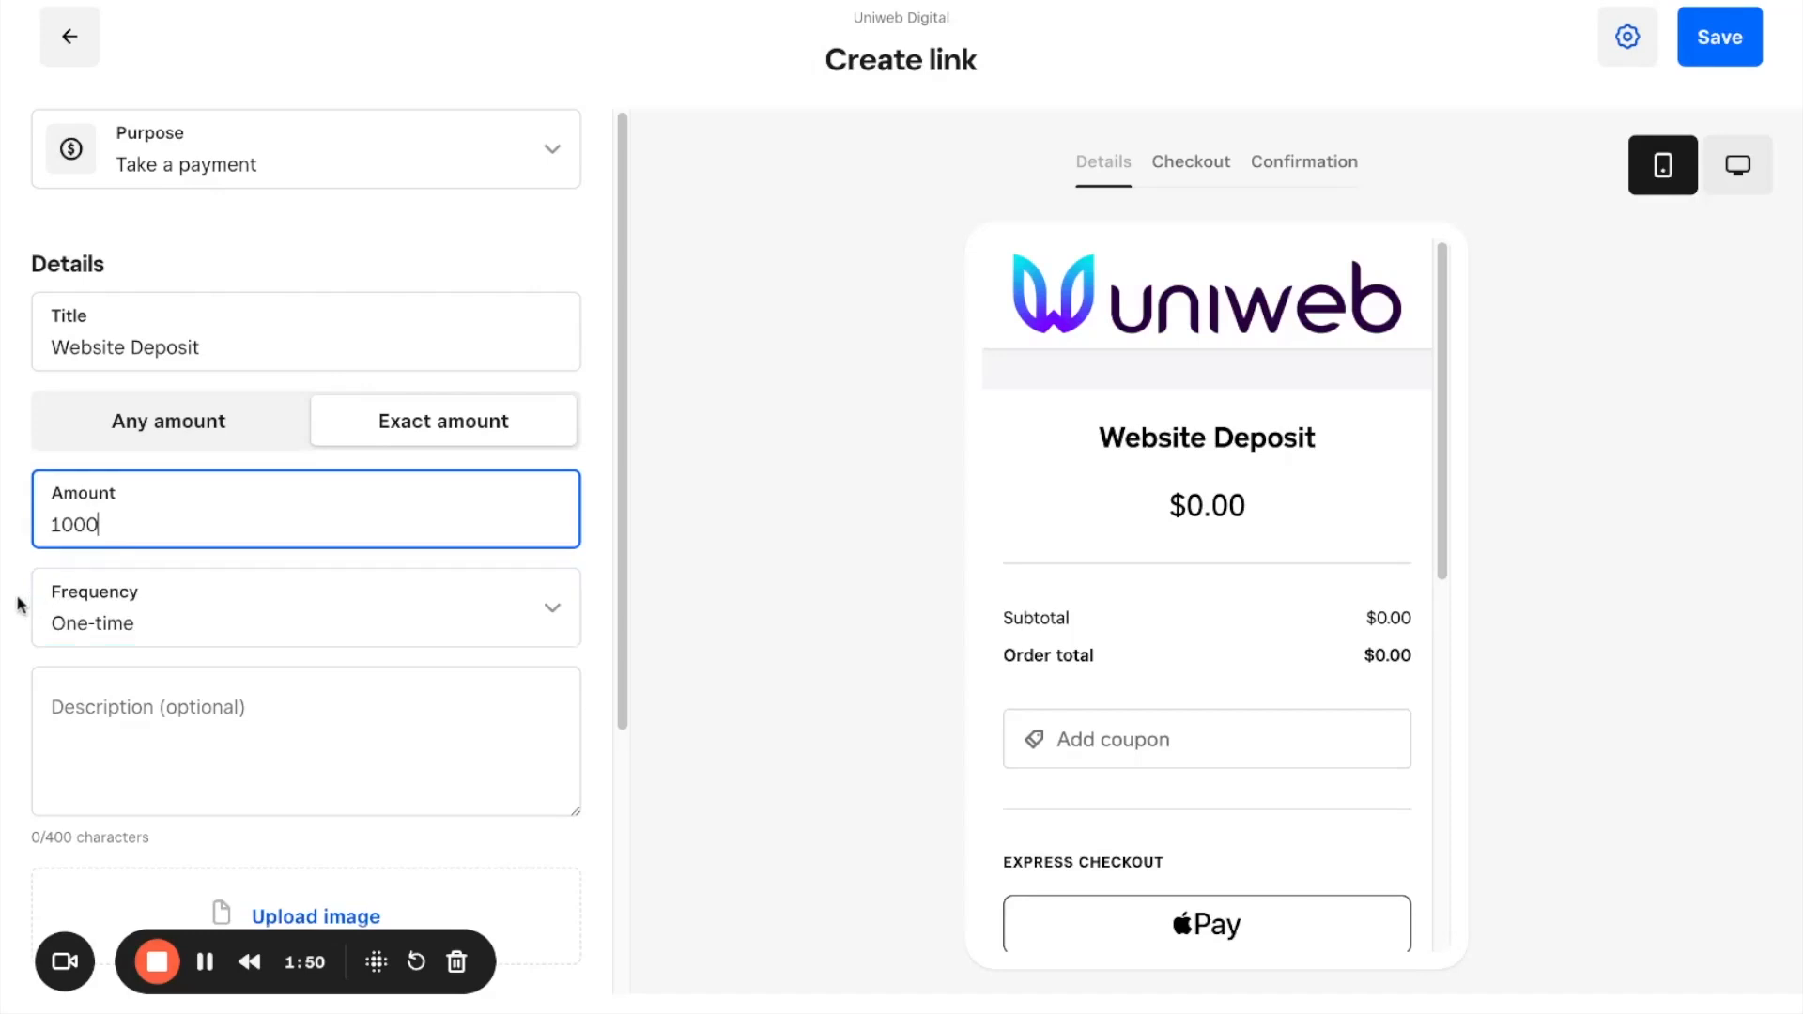
click(162, 558)
click(212, 680)
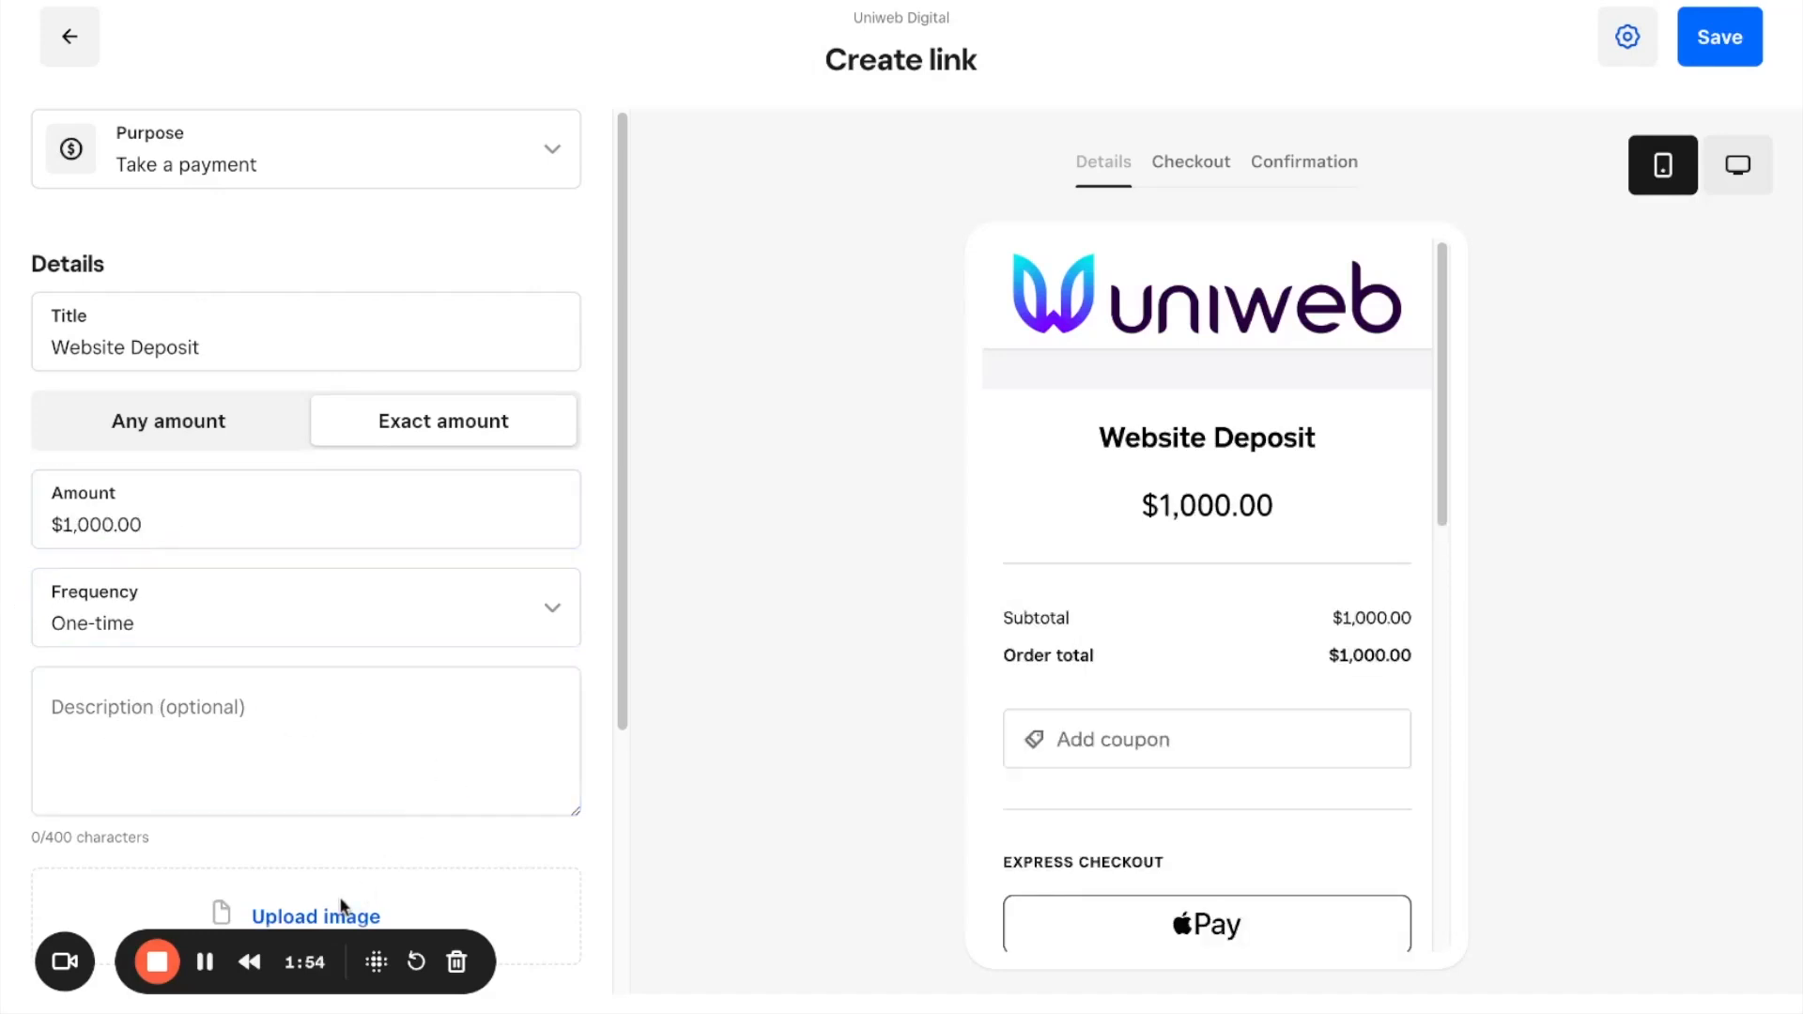
Step: Let customers pay any amount and set the payment frequency to Weekly, reviewing the other available intervals
scroll(334, 883, down, 1)
scroll(263, 526, up, 1)
click(258, 503)
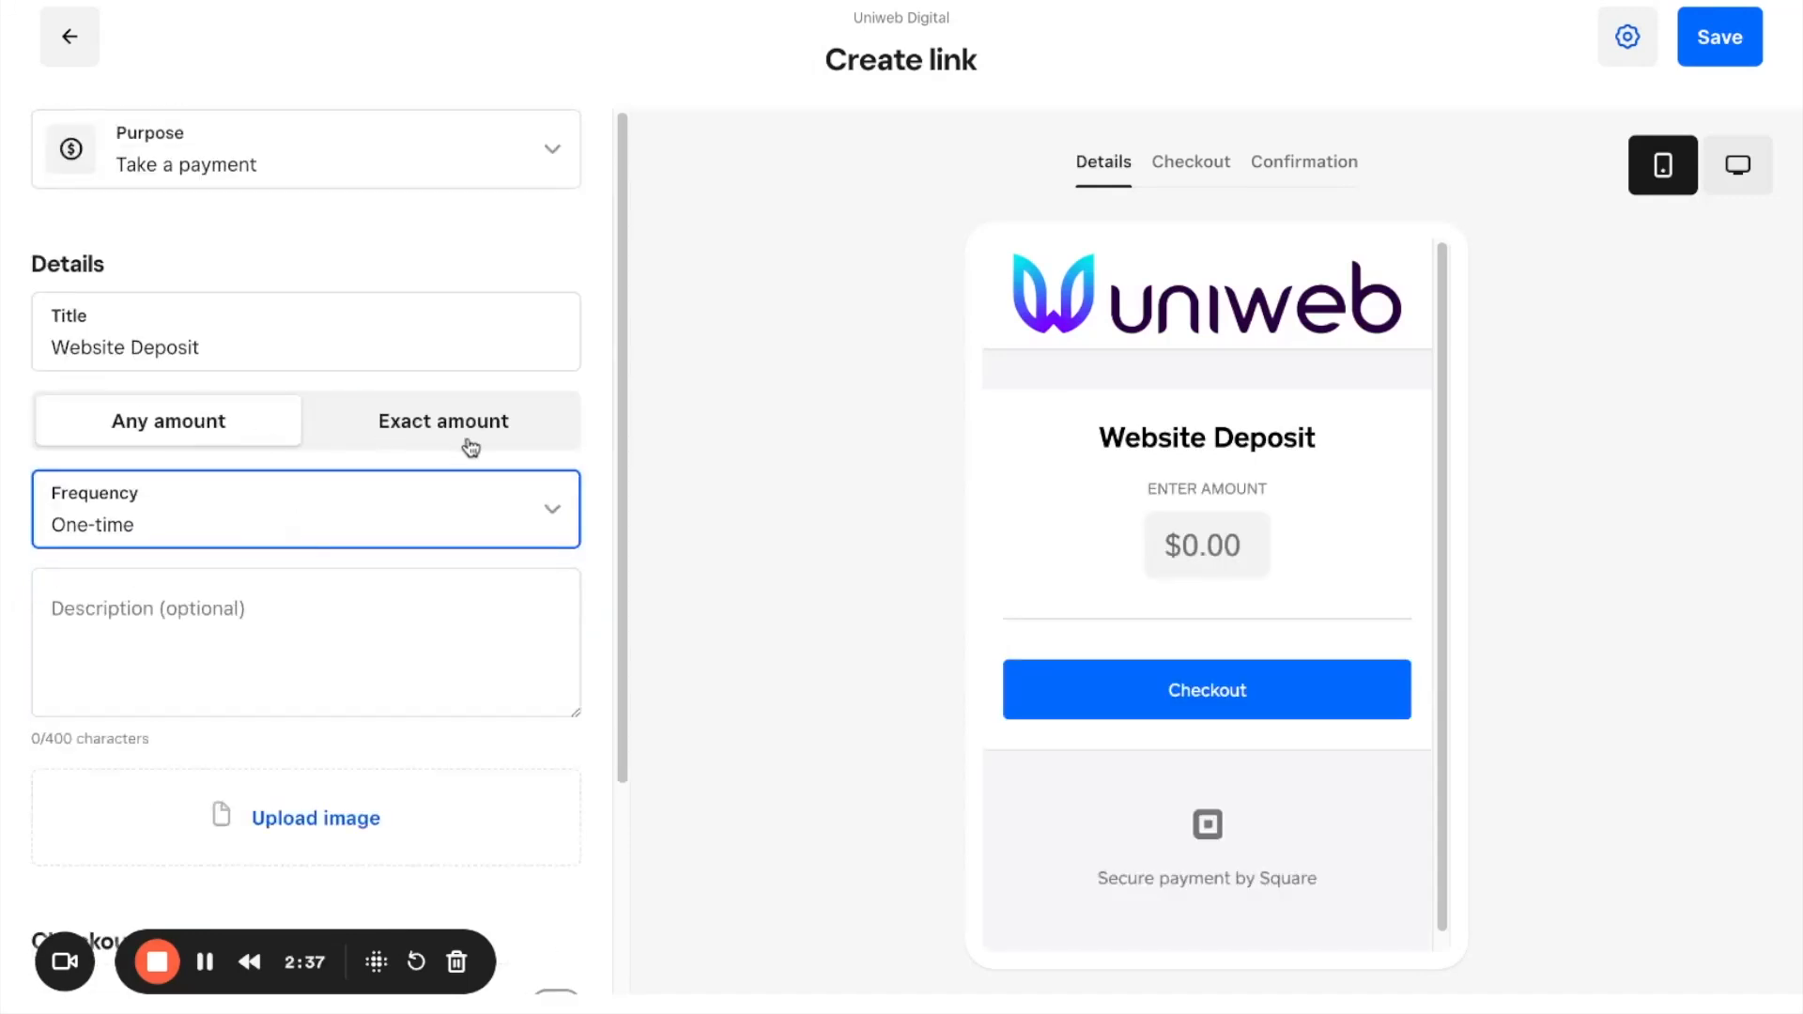
click(213, 543)
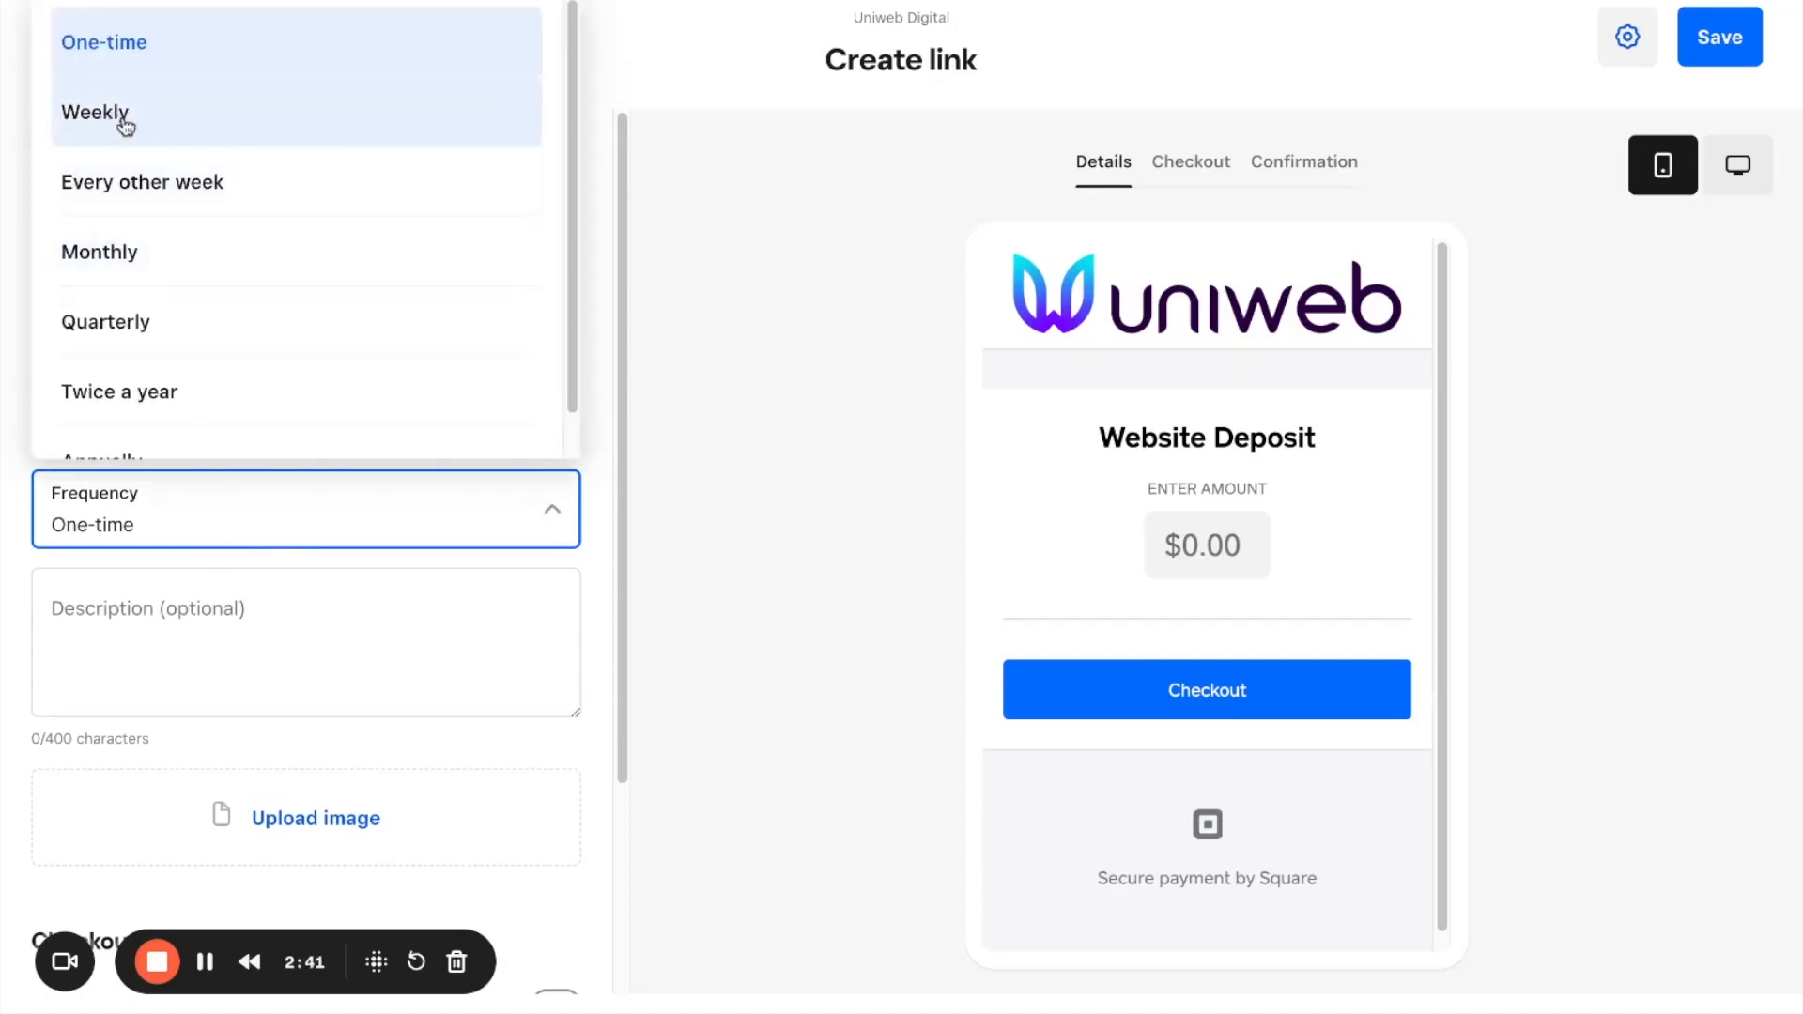
click(125, 125)
click(214, 499)
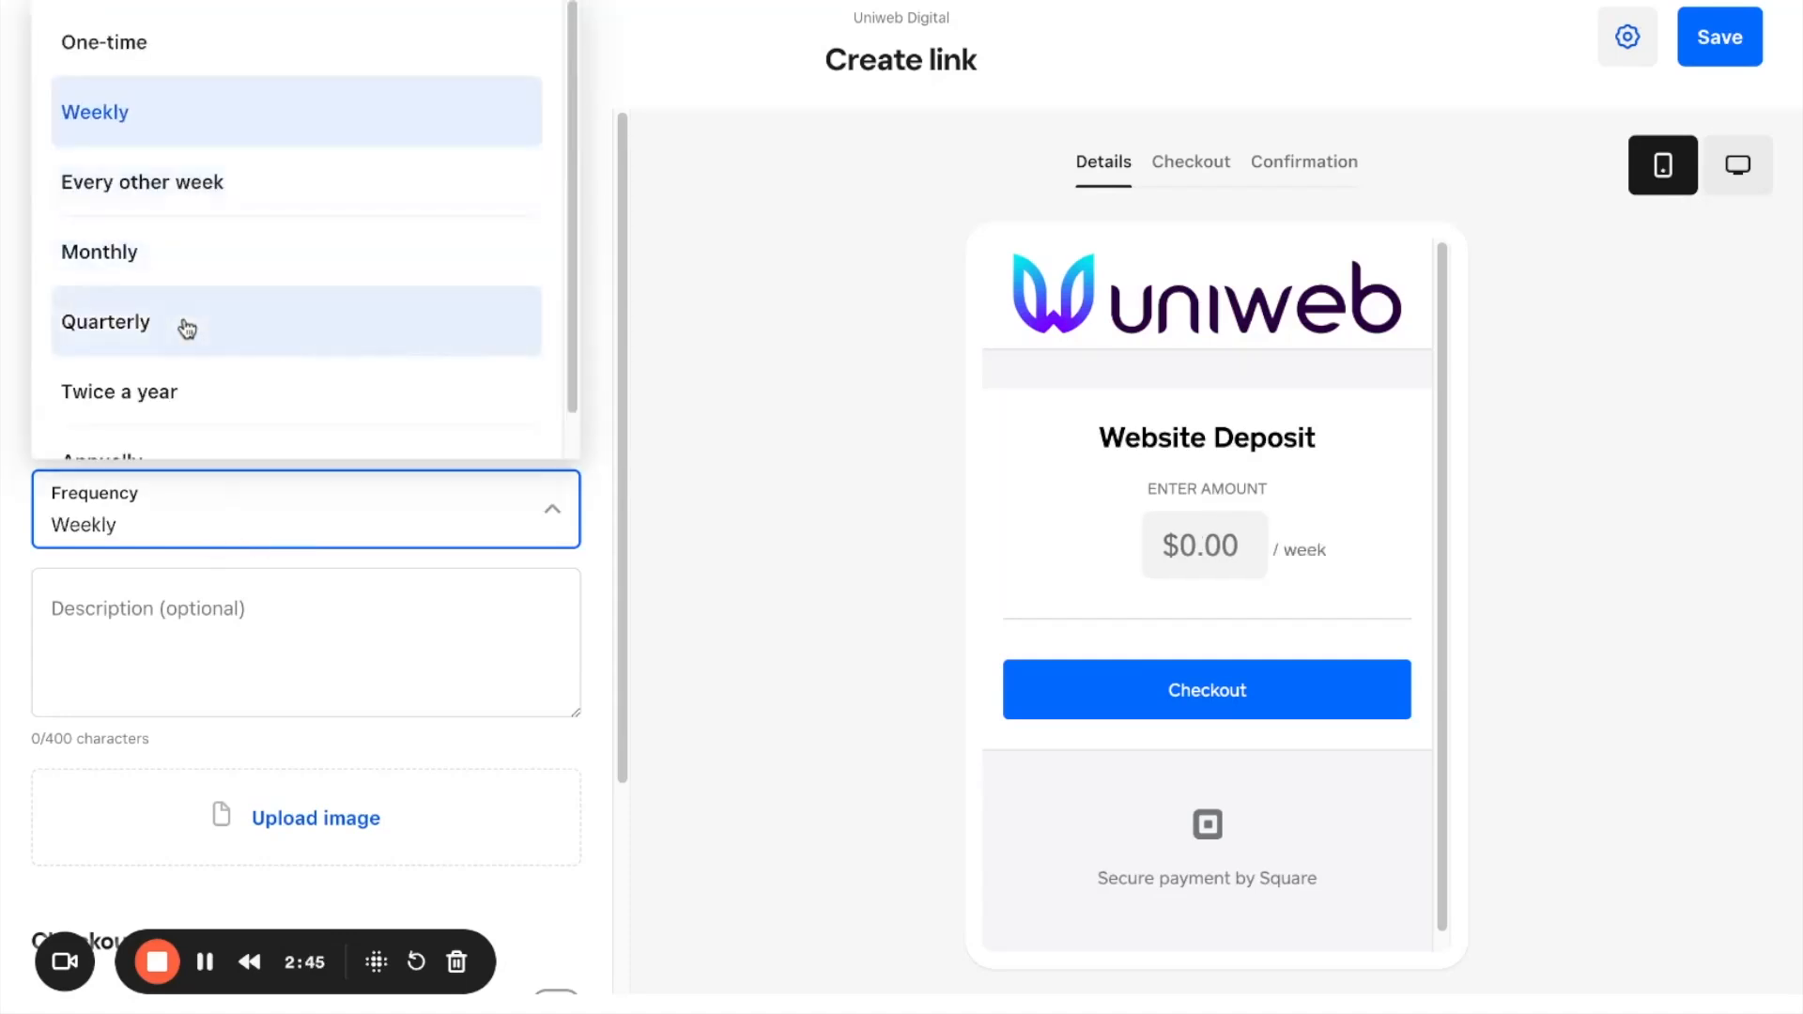
scroll(187, 328, down, 1)
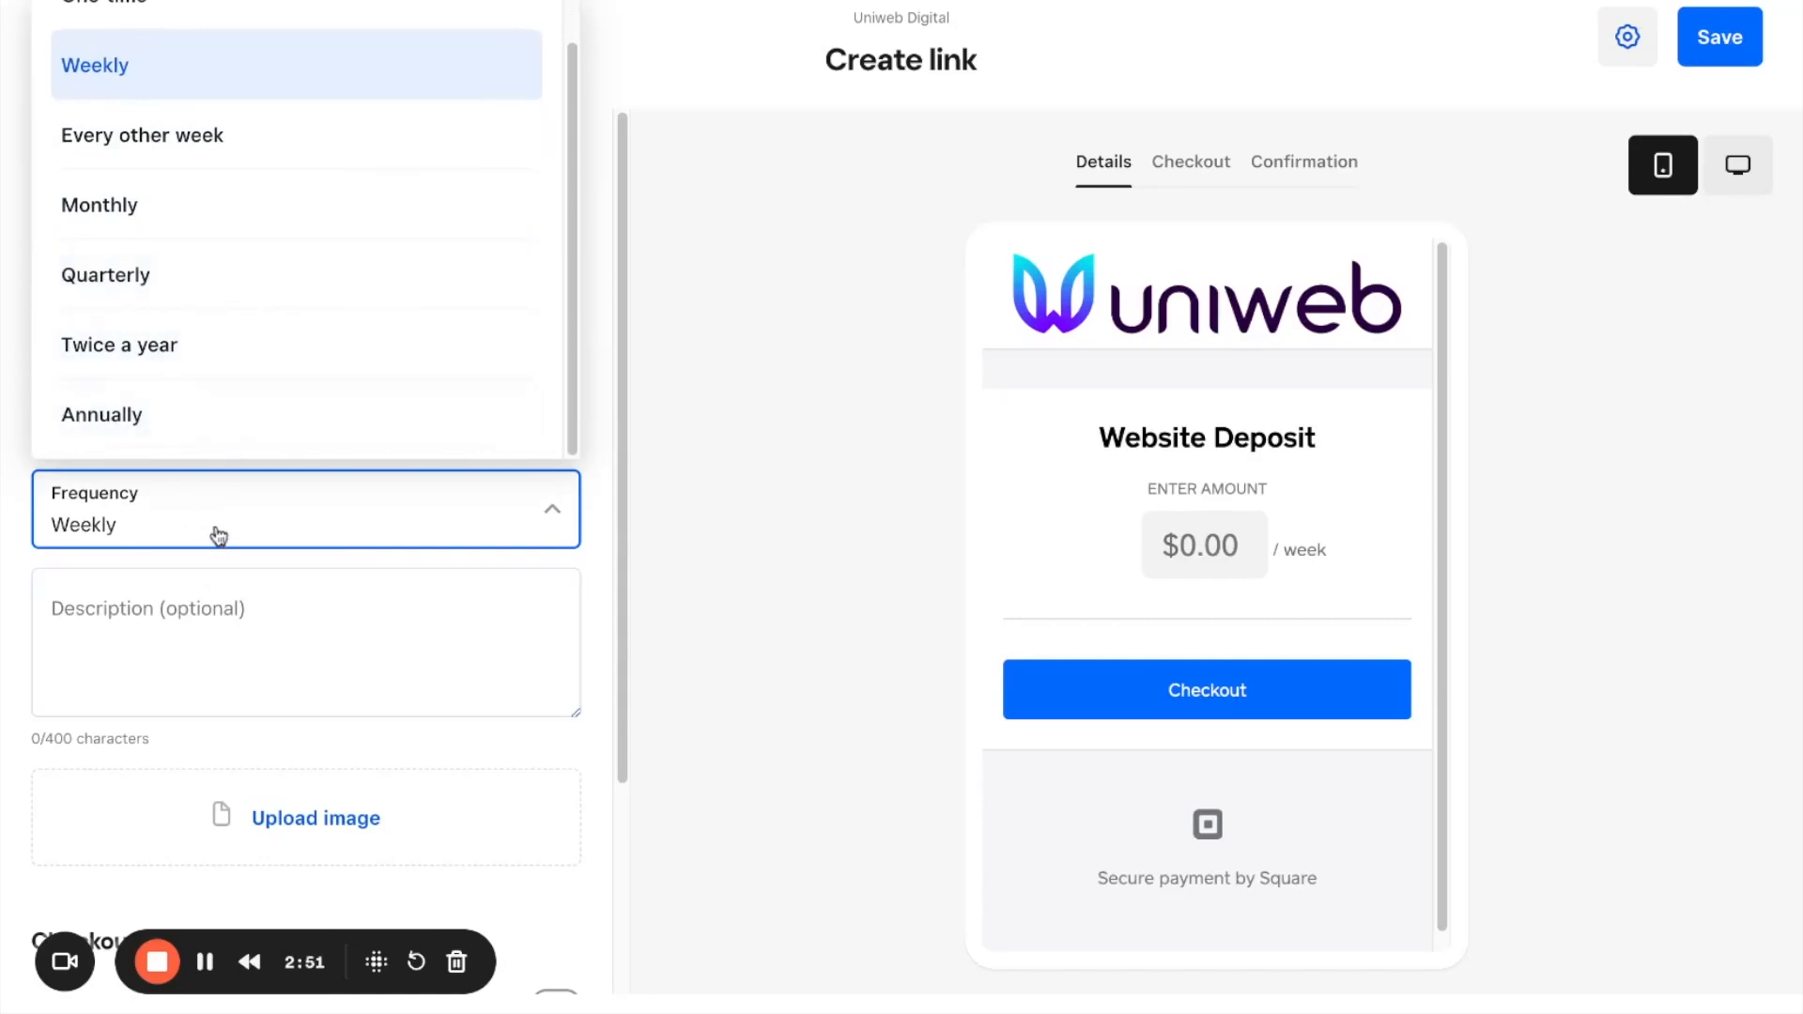
scroll(185, 552, down, 2)
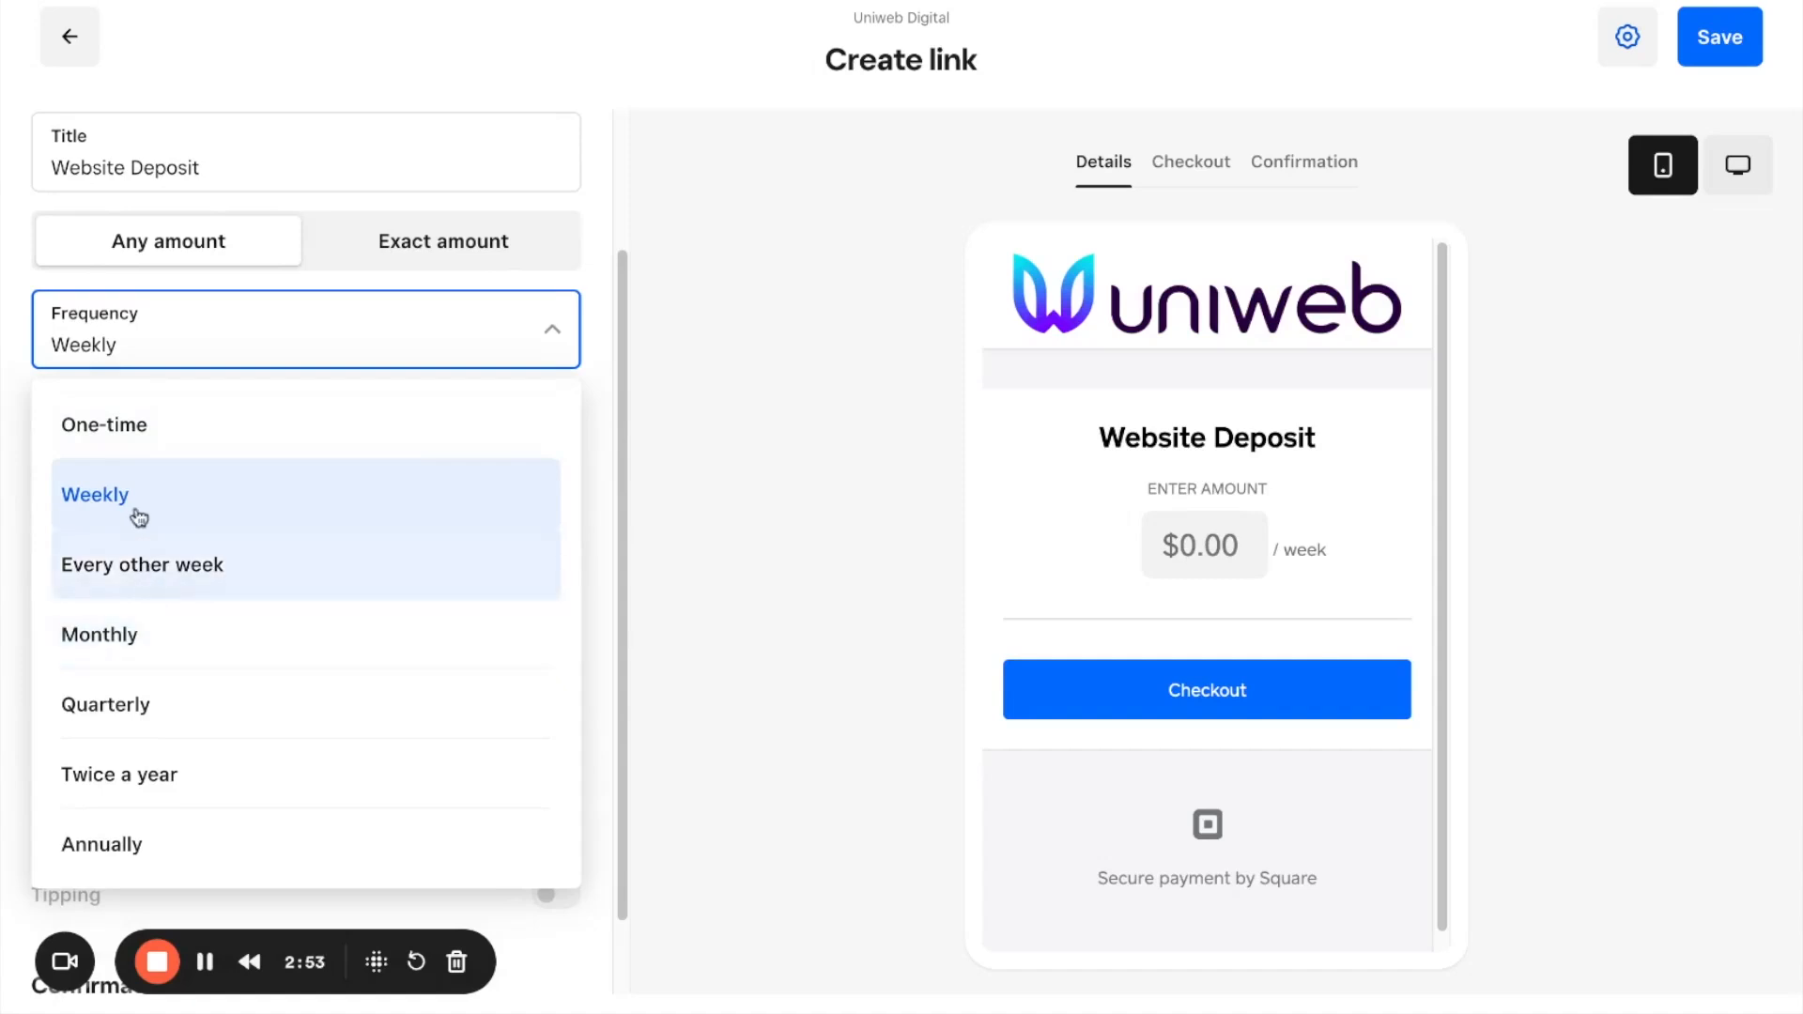
click(130, 500)
scroll(146, 484, up, 2)
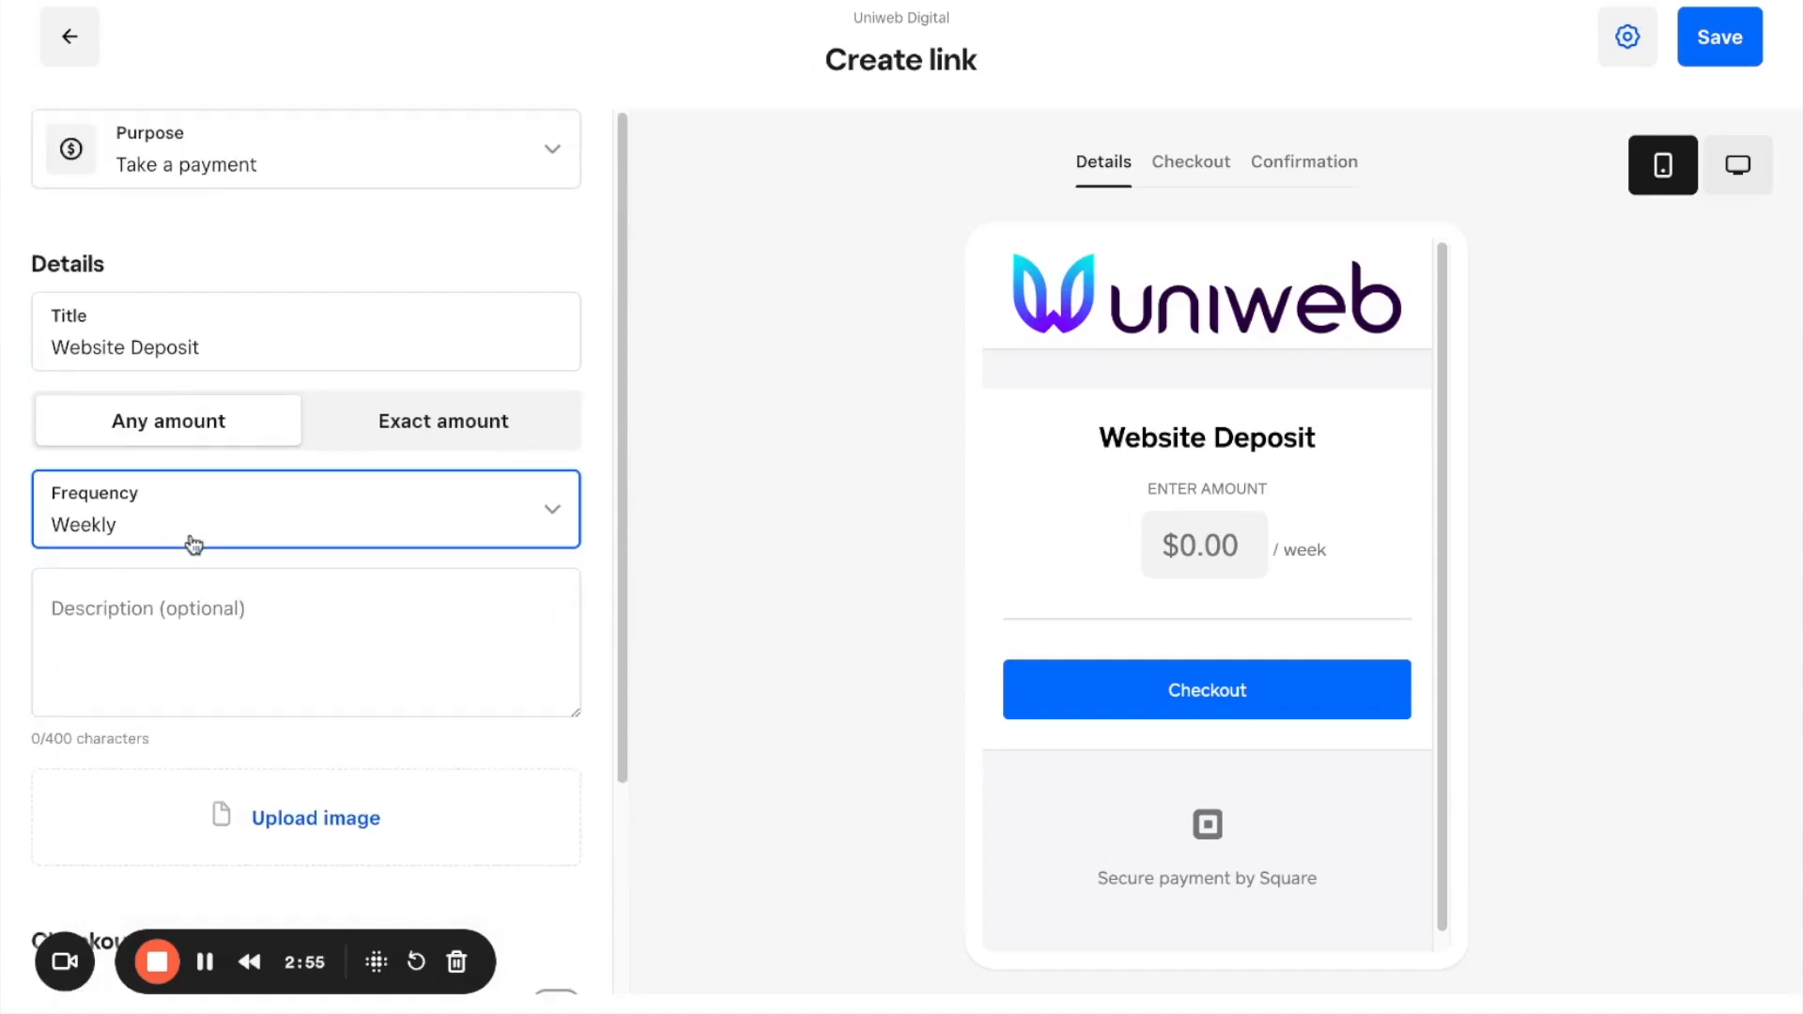
Step: Try the "Every other week" payment frequency and change it to Monthly
click(162, 496)
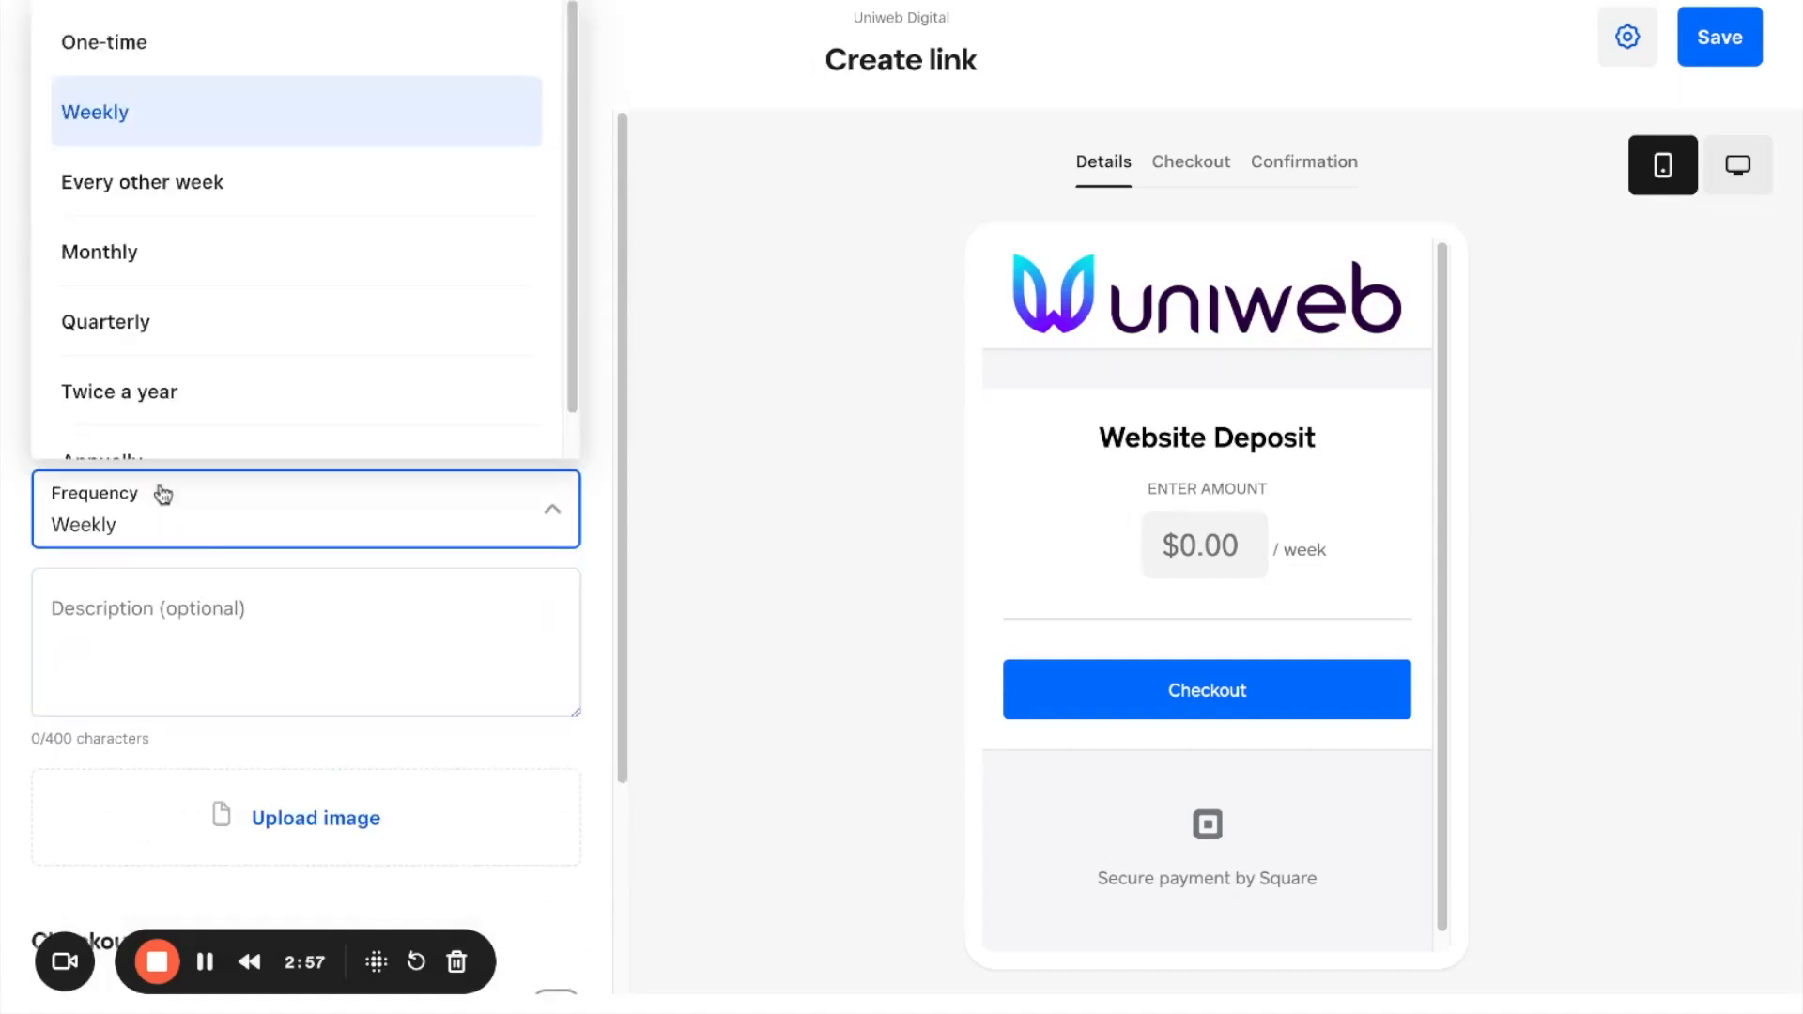
click(222, 213)
click(319, 508)
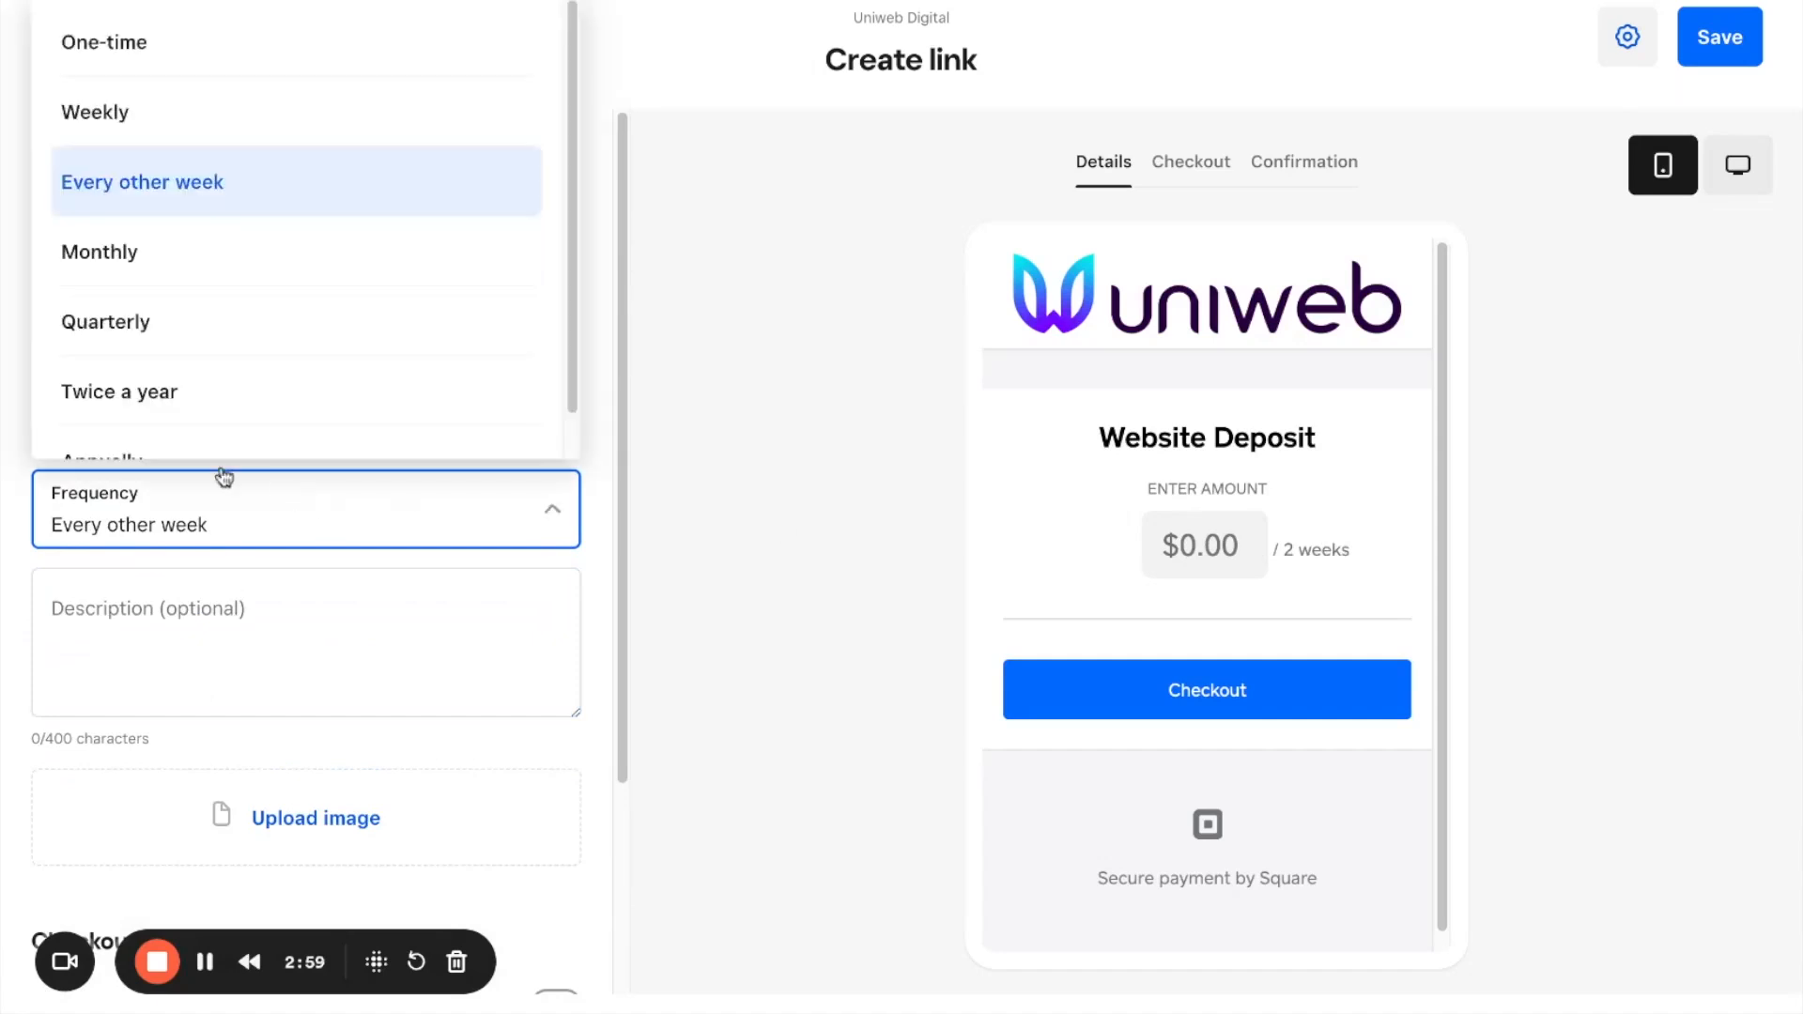
click(136, 270)
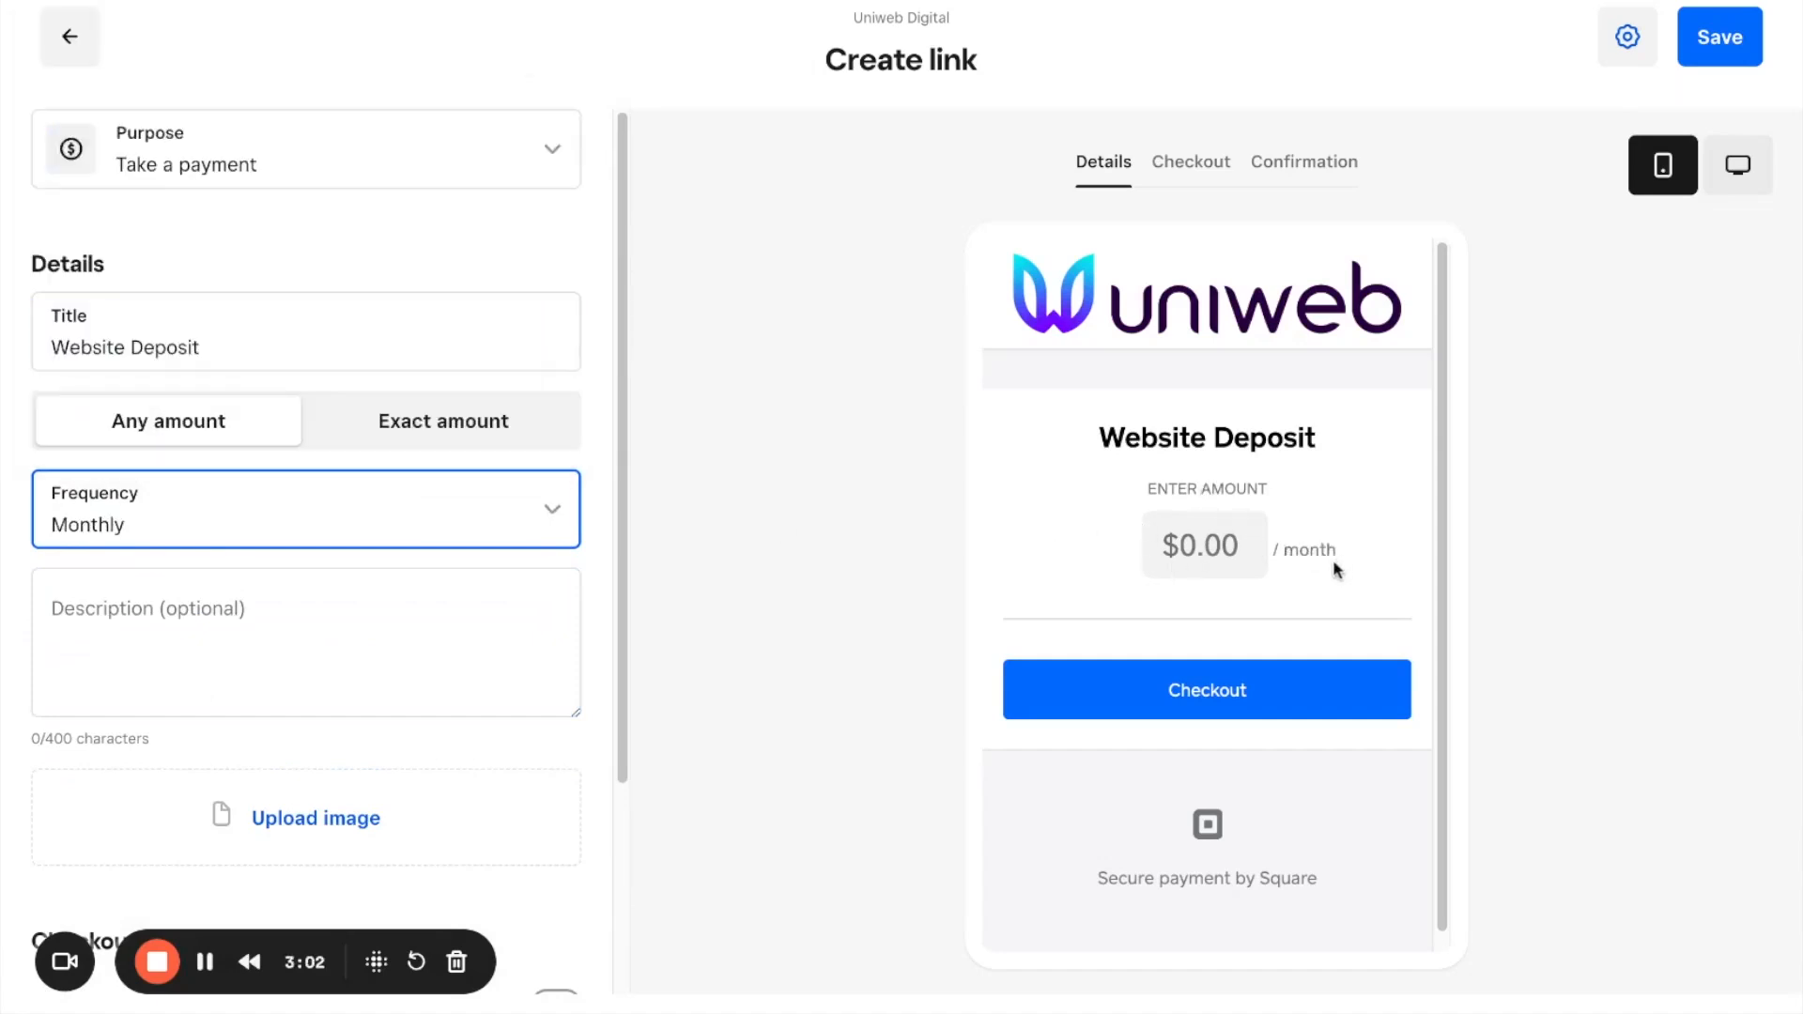
Step: Switch the payment to an exact amount of $50.00 with Monthly as its frequency
scroll(443, 615, down, 1)
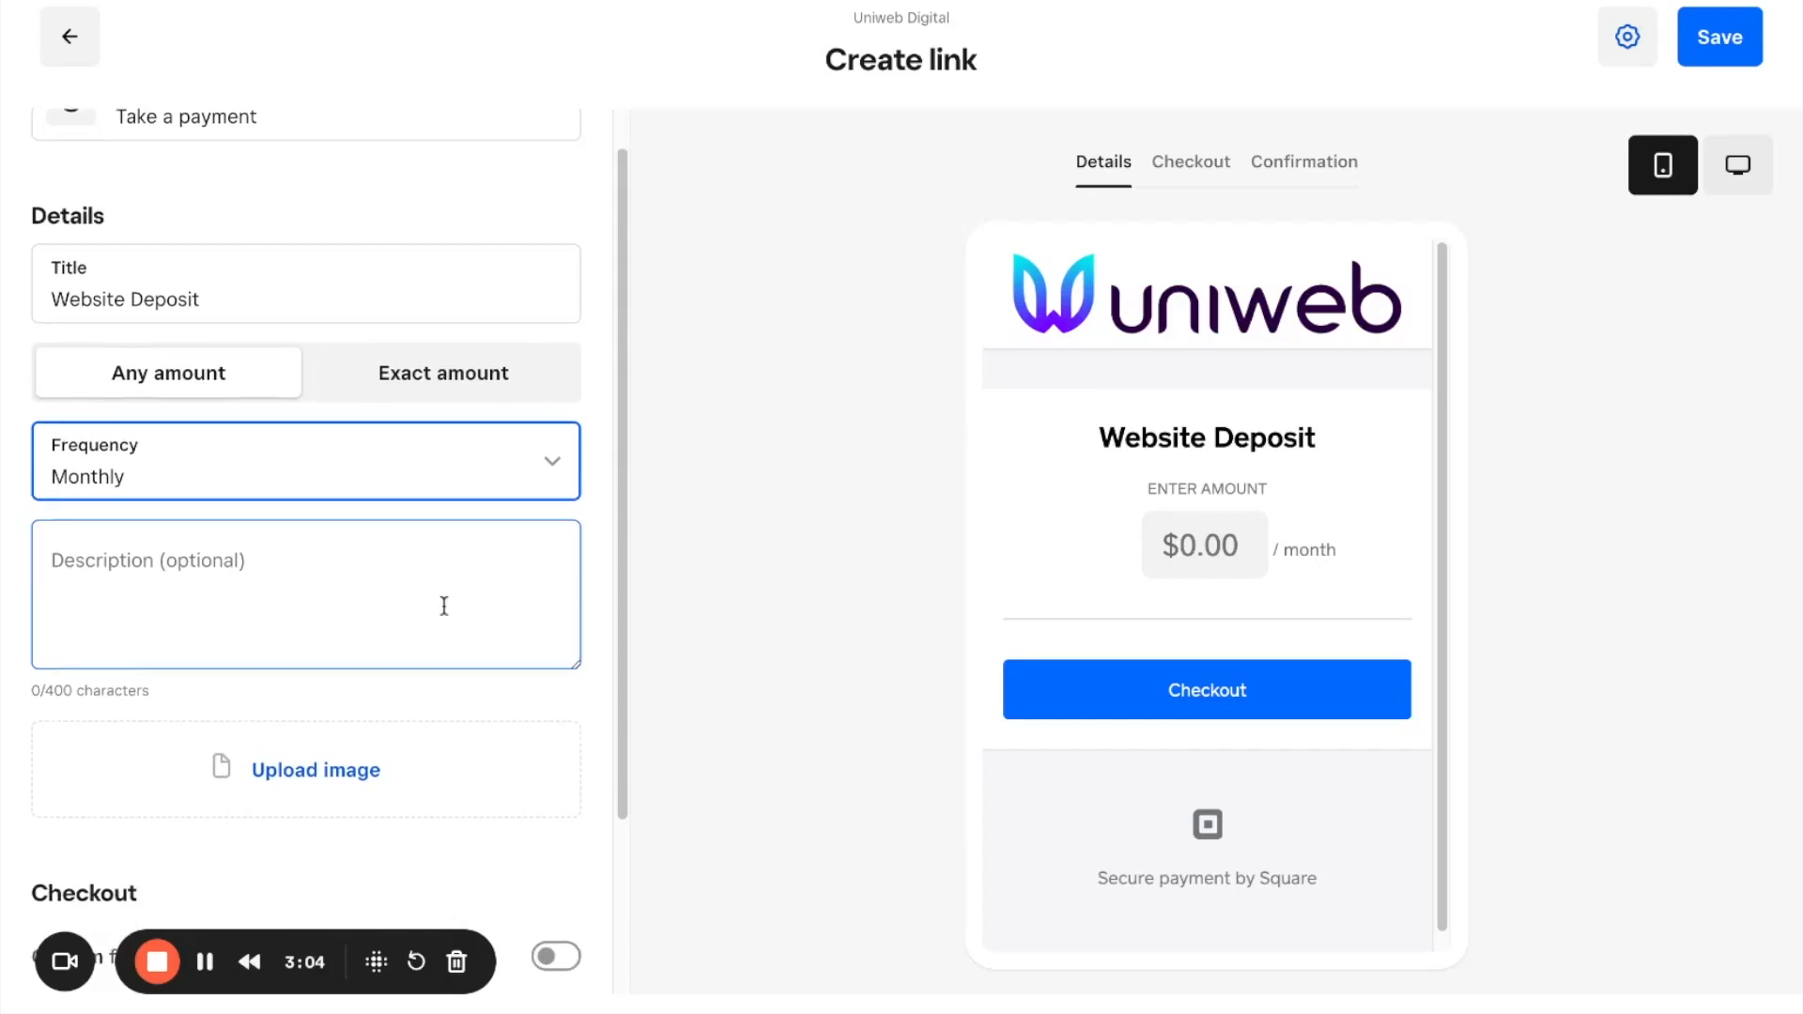
scroll(444, 606, down, 4)
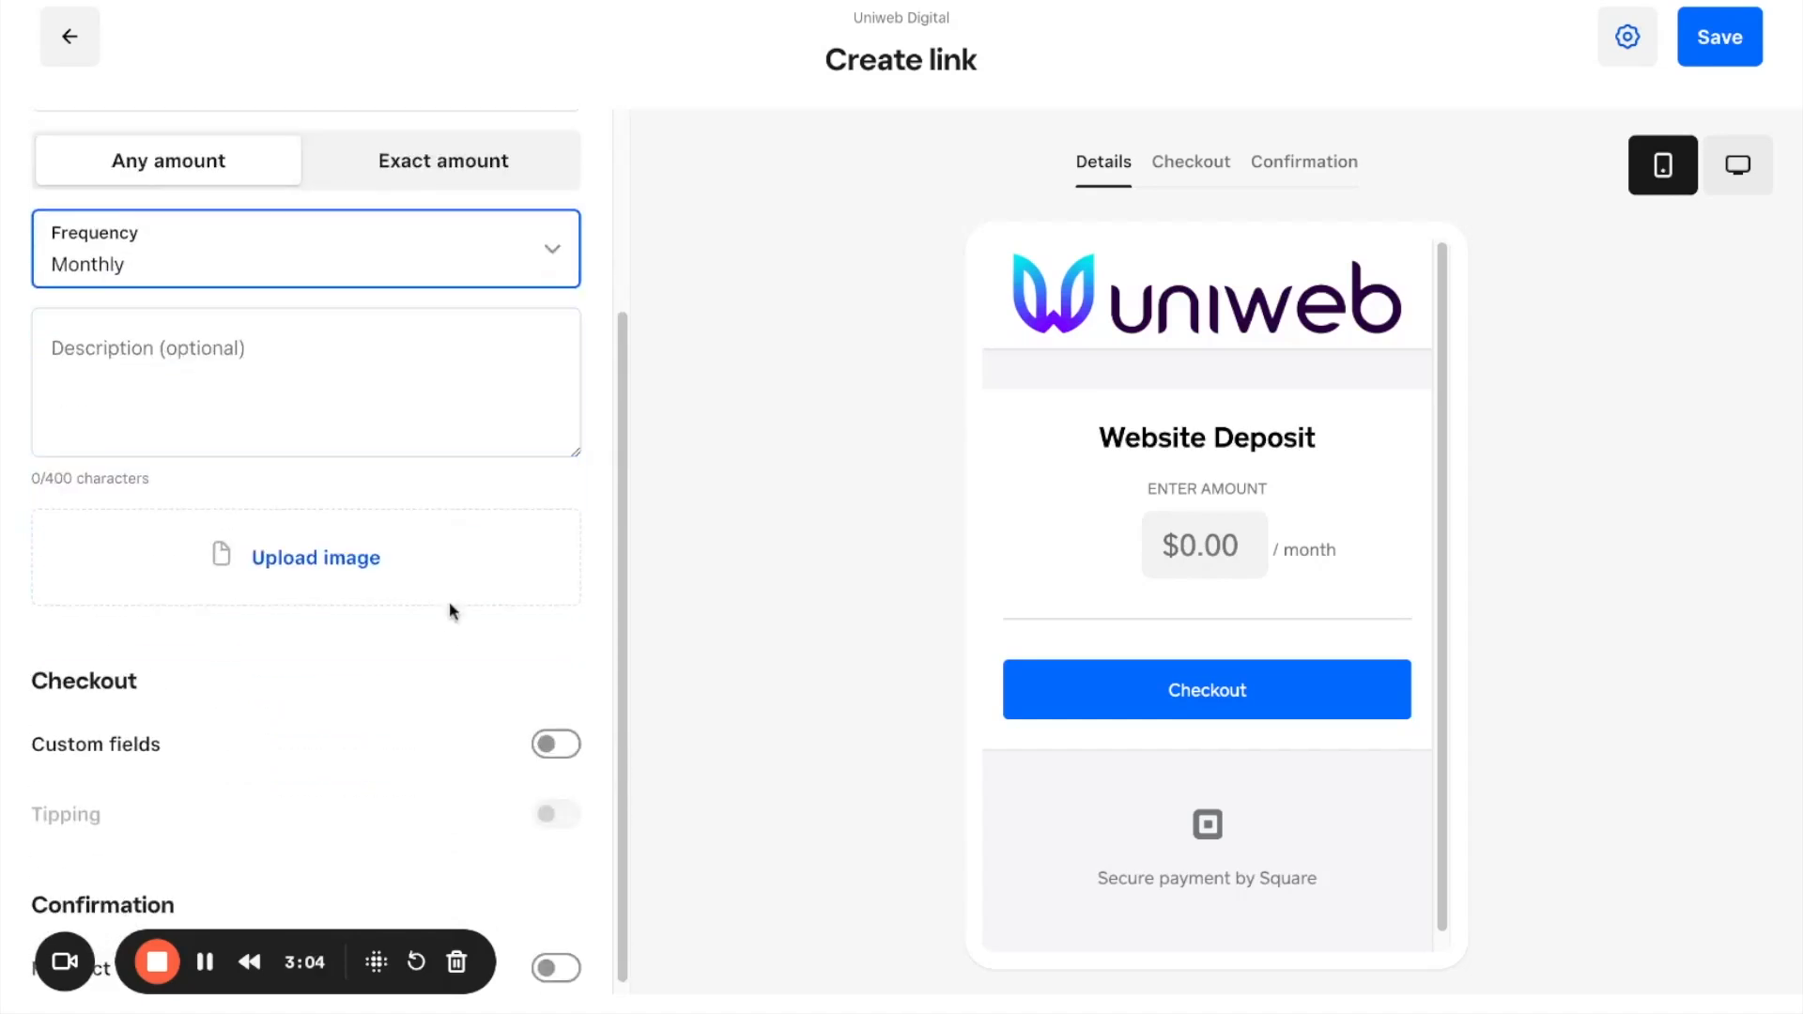
click(418, 185)
triple_click(240, 256)
text(5)
click(263, 348)
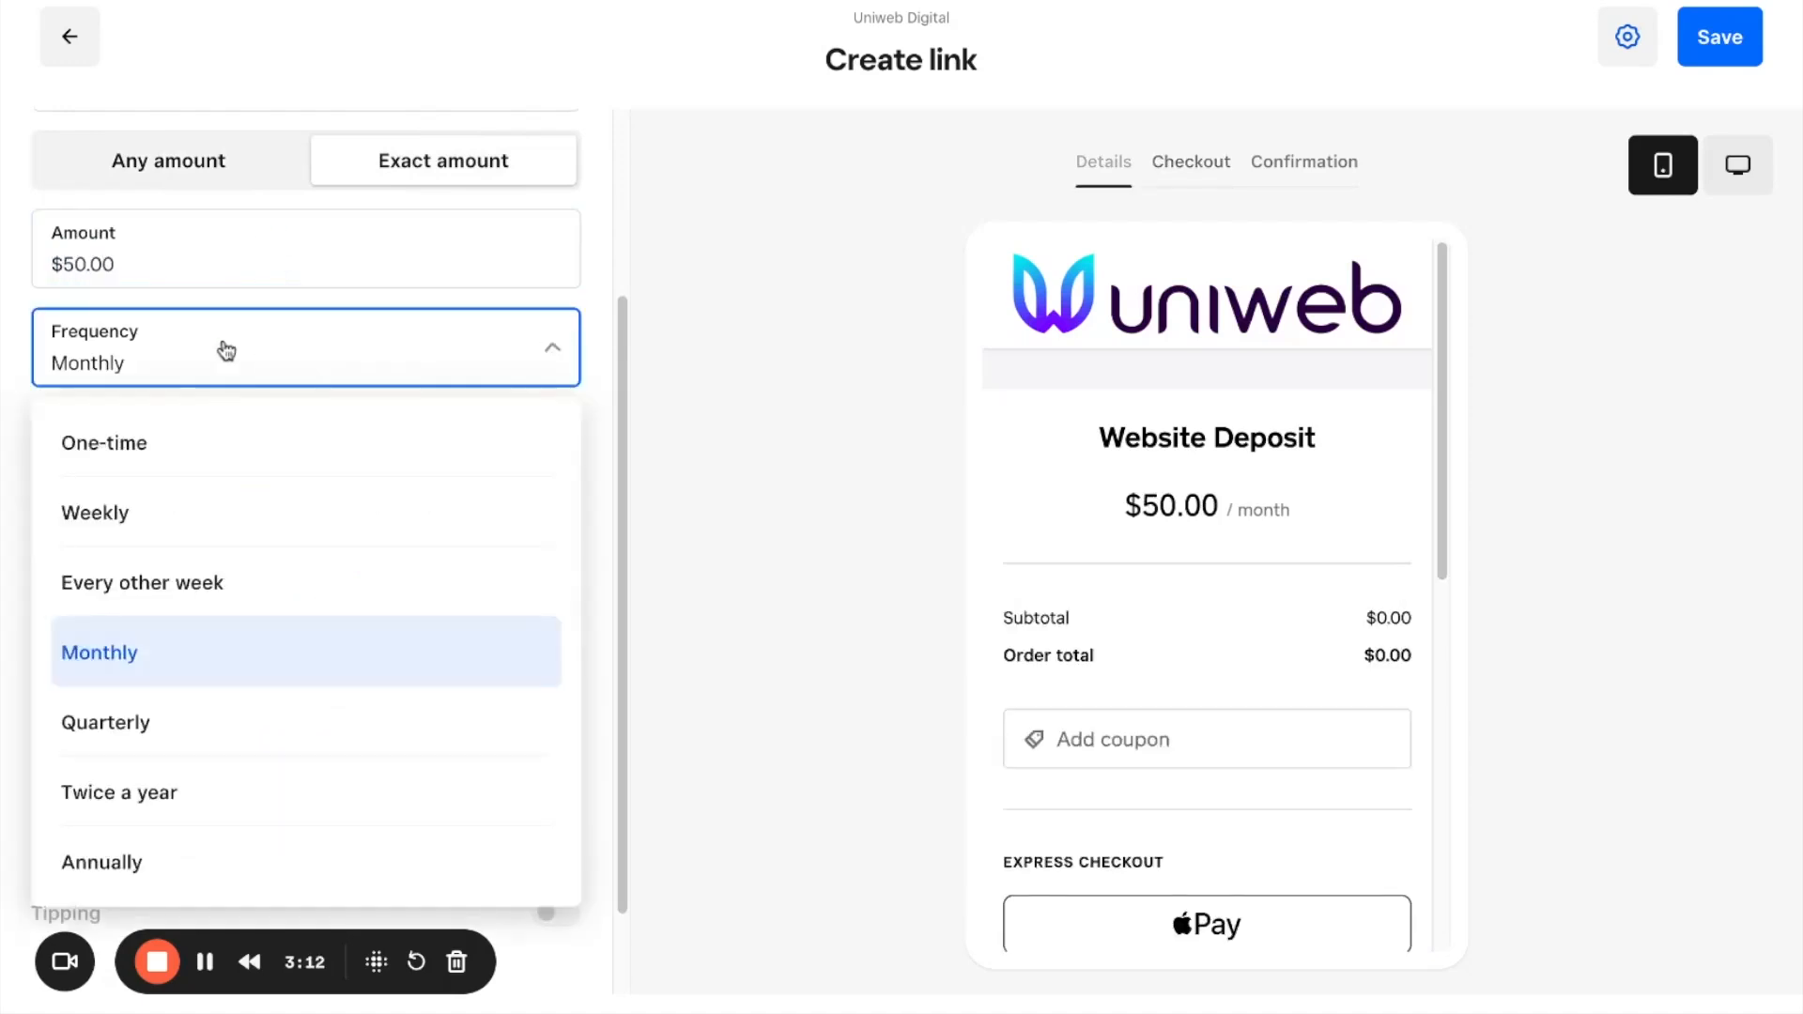
click(138, 658)
Step: Change the payment link's title to "Website Membership"
scroll(431, 531, up, 3)
click(181, 339)
triple_click(179, 334)
double_click(177, 338)
text(Membership)
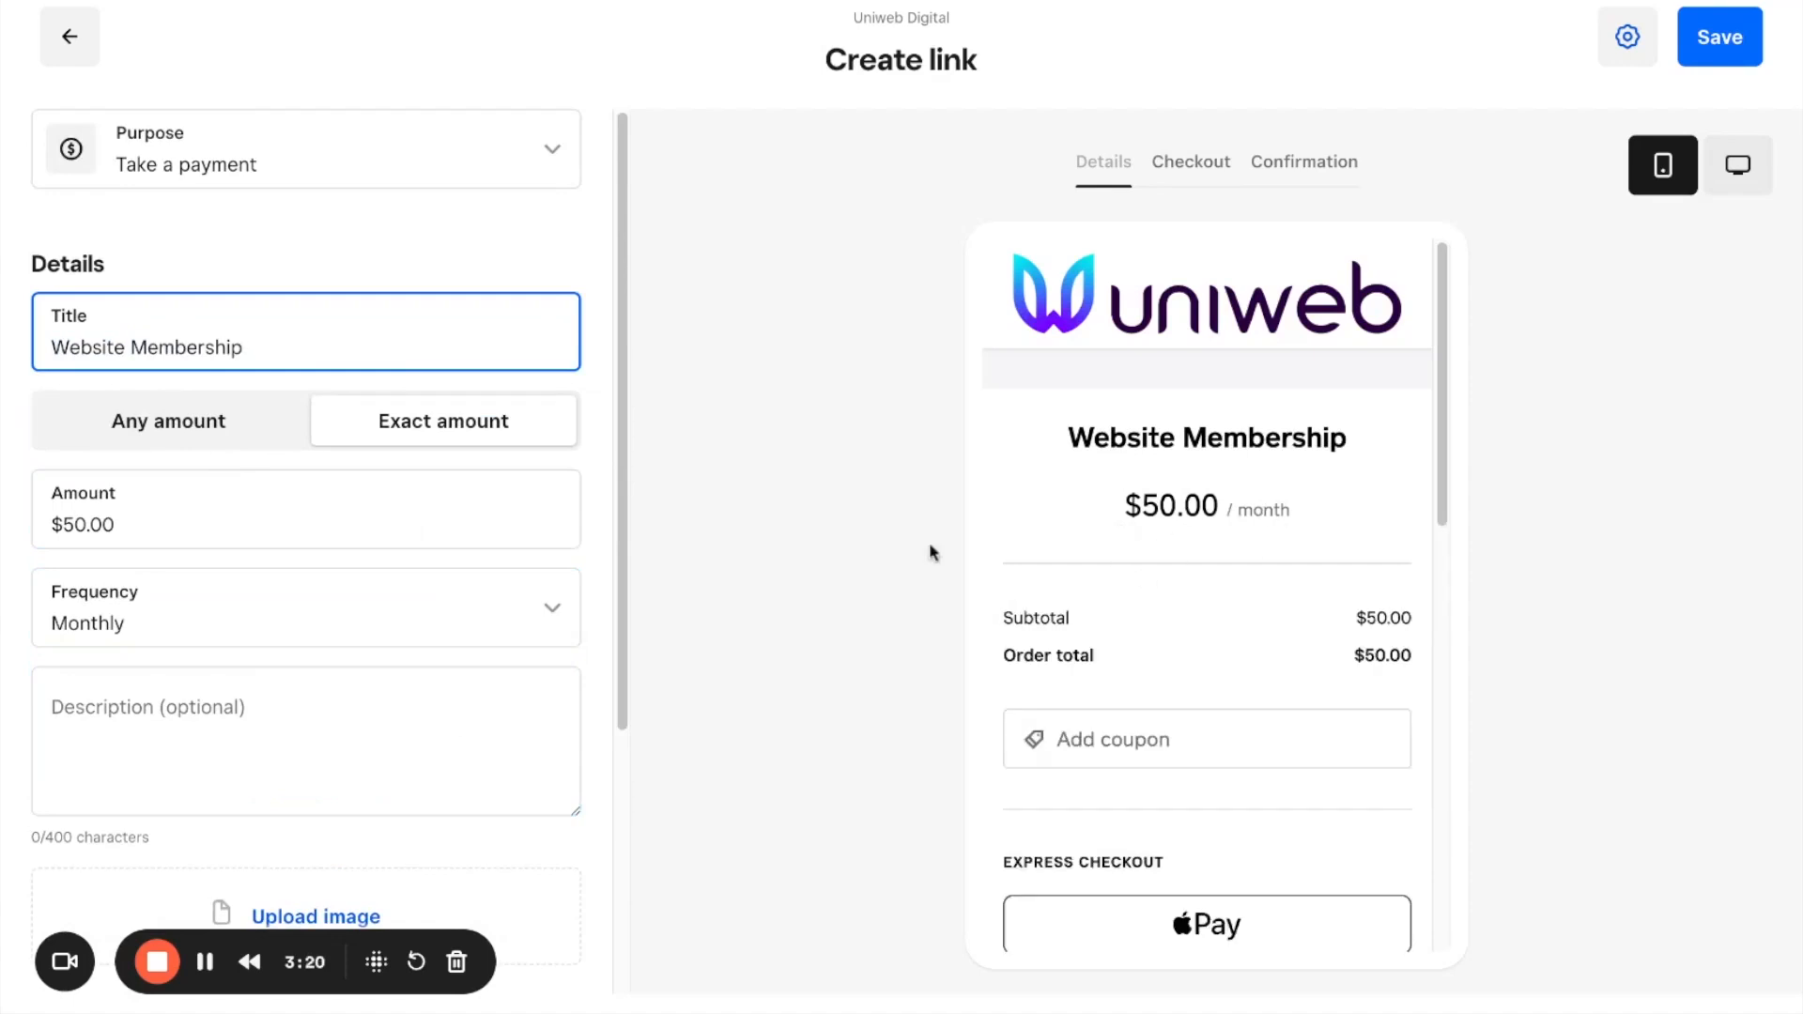
Step: Enable custom fields for the payment link's checkout
scroll(471, 593, down, 2)
scroll(465, 595, down, 2)
click(178, 733)
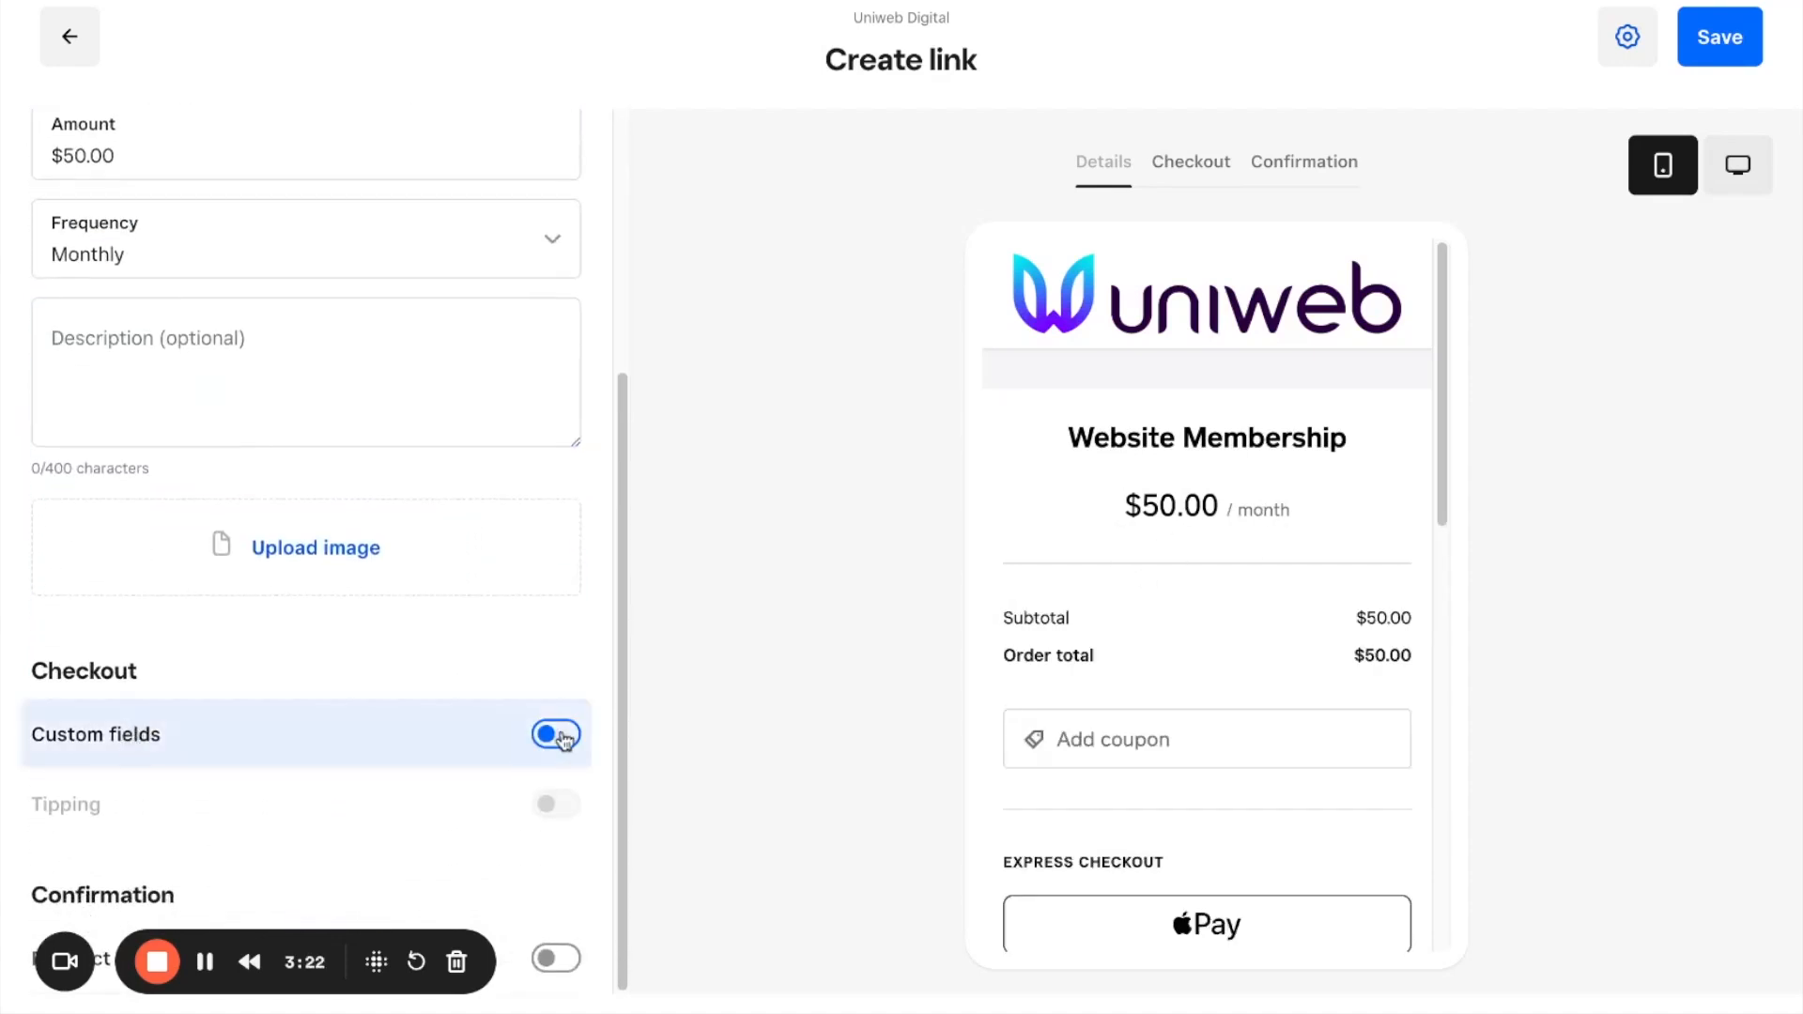
scroll(358, 676, down, 2)
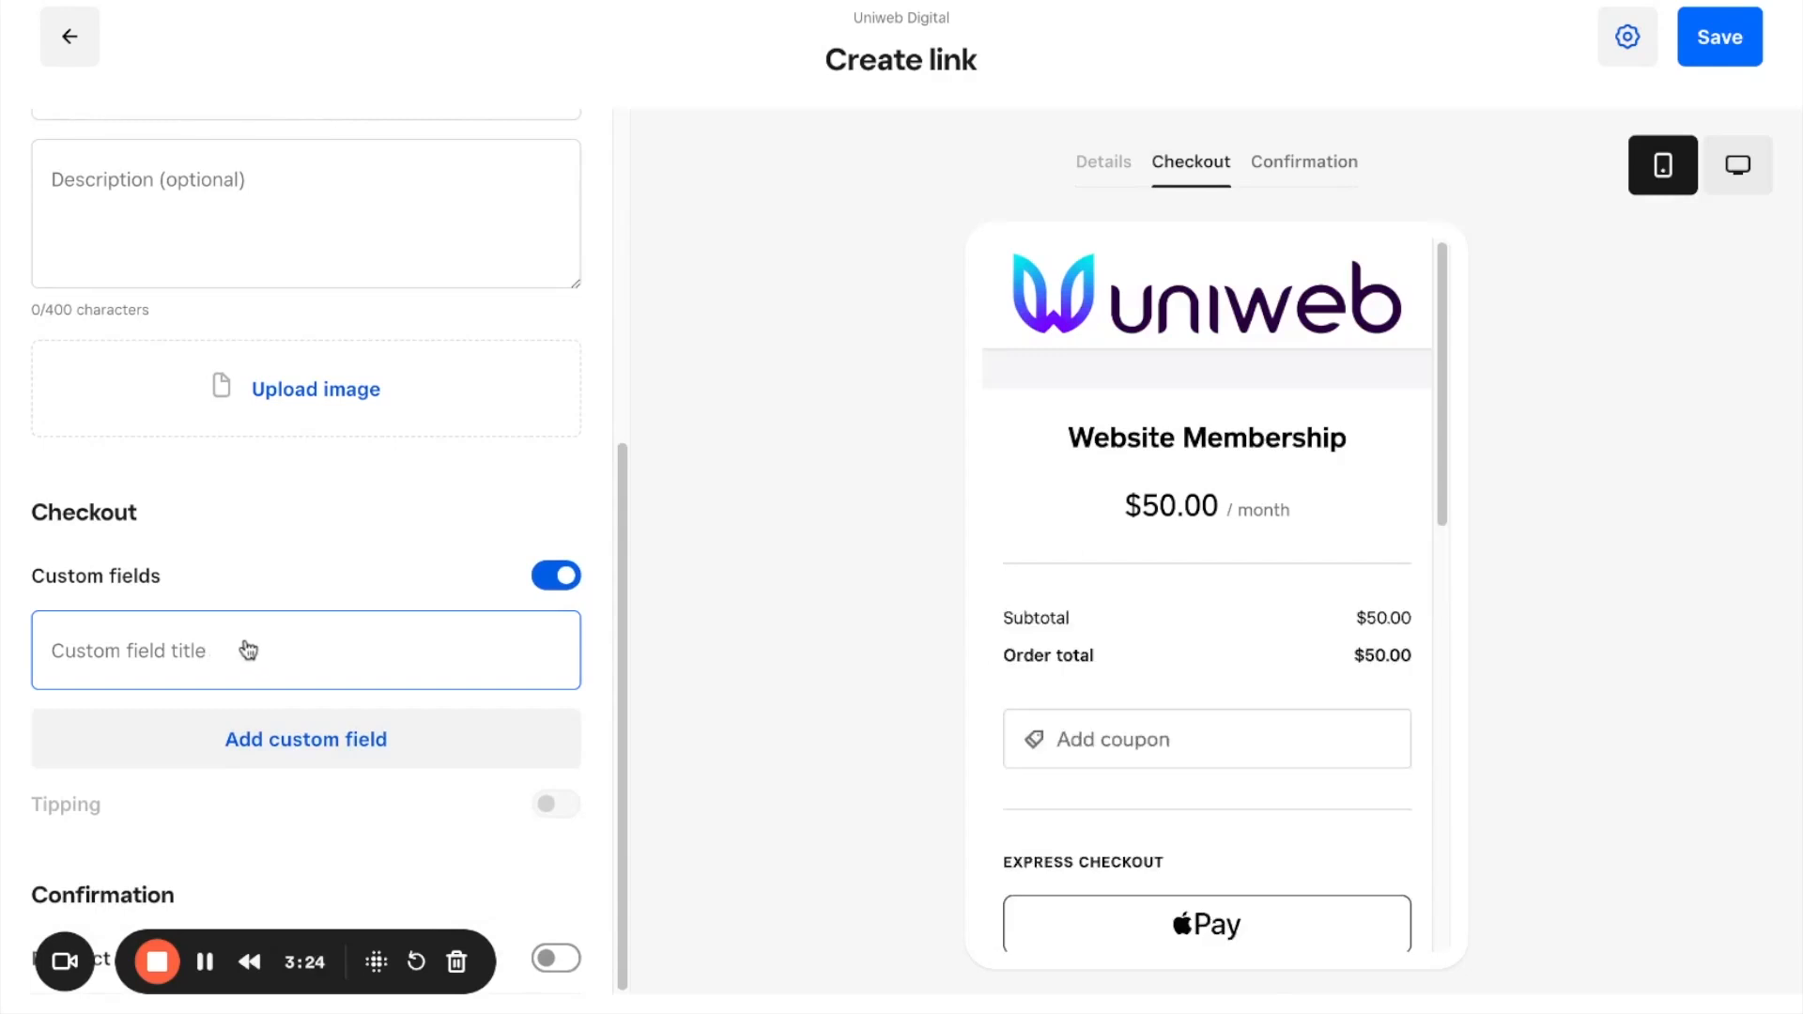
Step: Switch the payment back to any amount with a One-time frequency
scroll(250, 644, up, 5)
click(202, 441)
scroll(263, 479, down, 1)
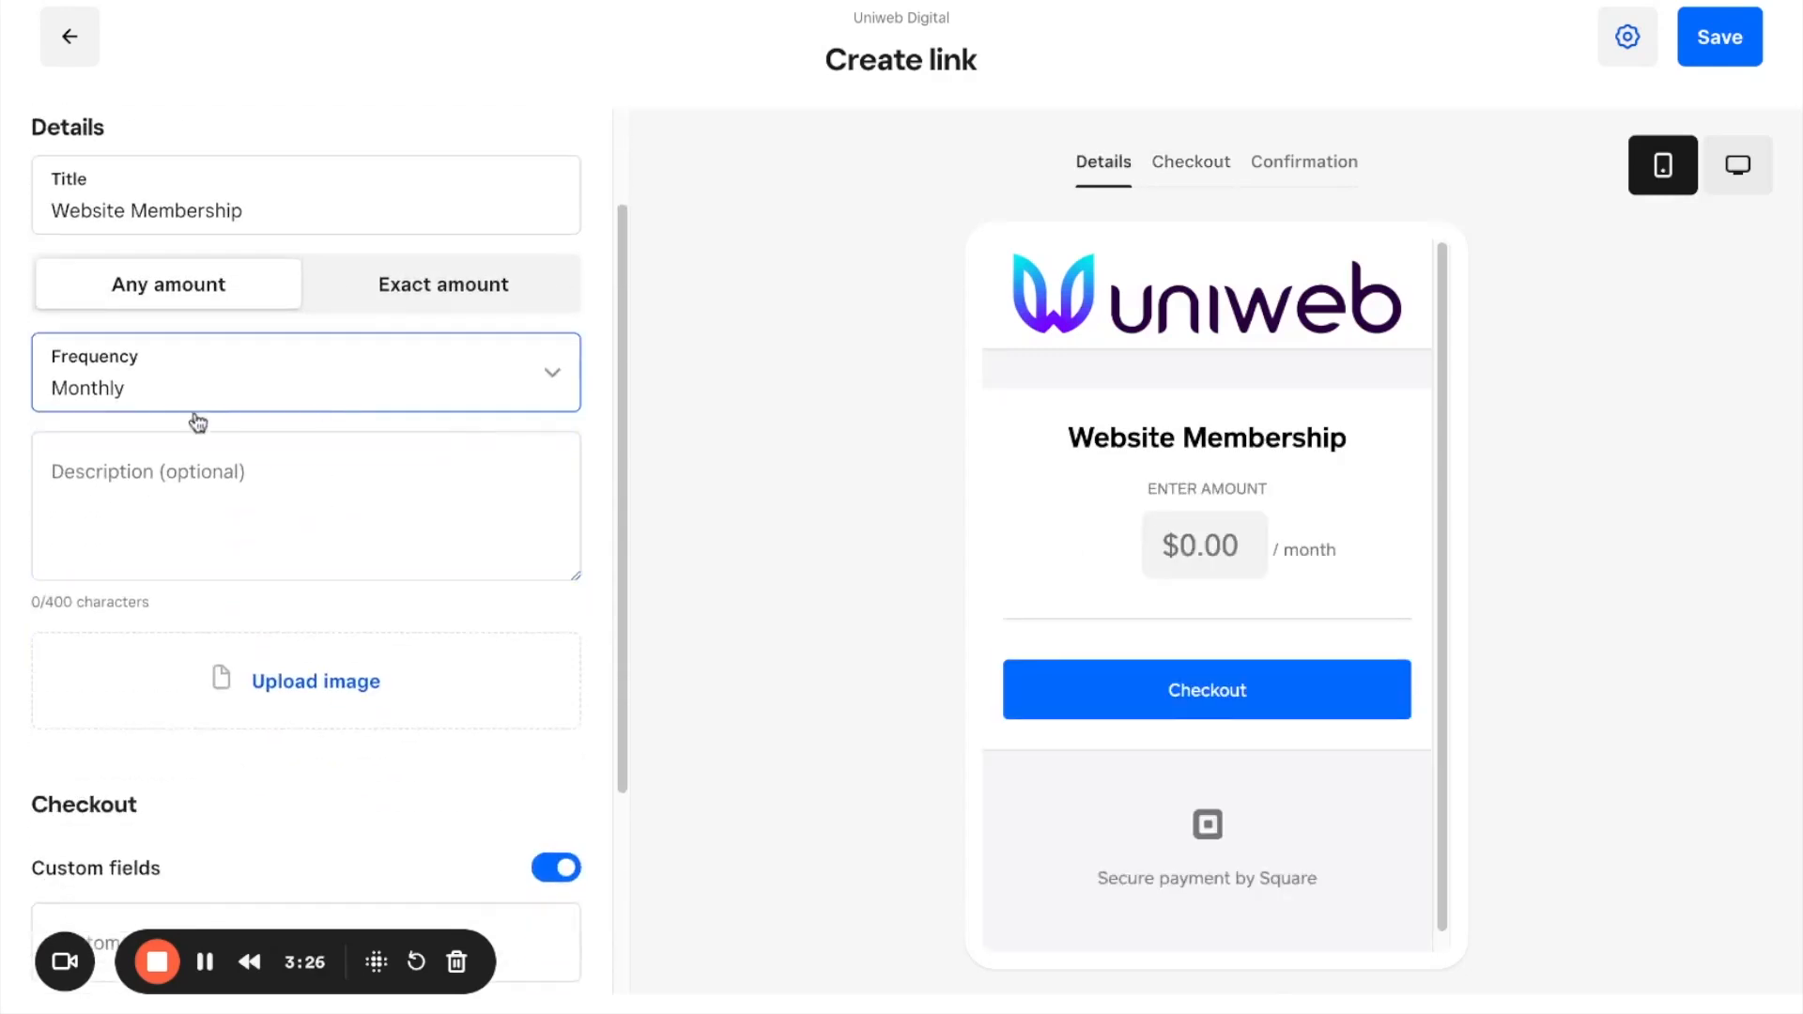
click(183, 362)
click(137, 467)
scroll(370, 543, down, 3)
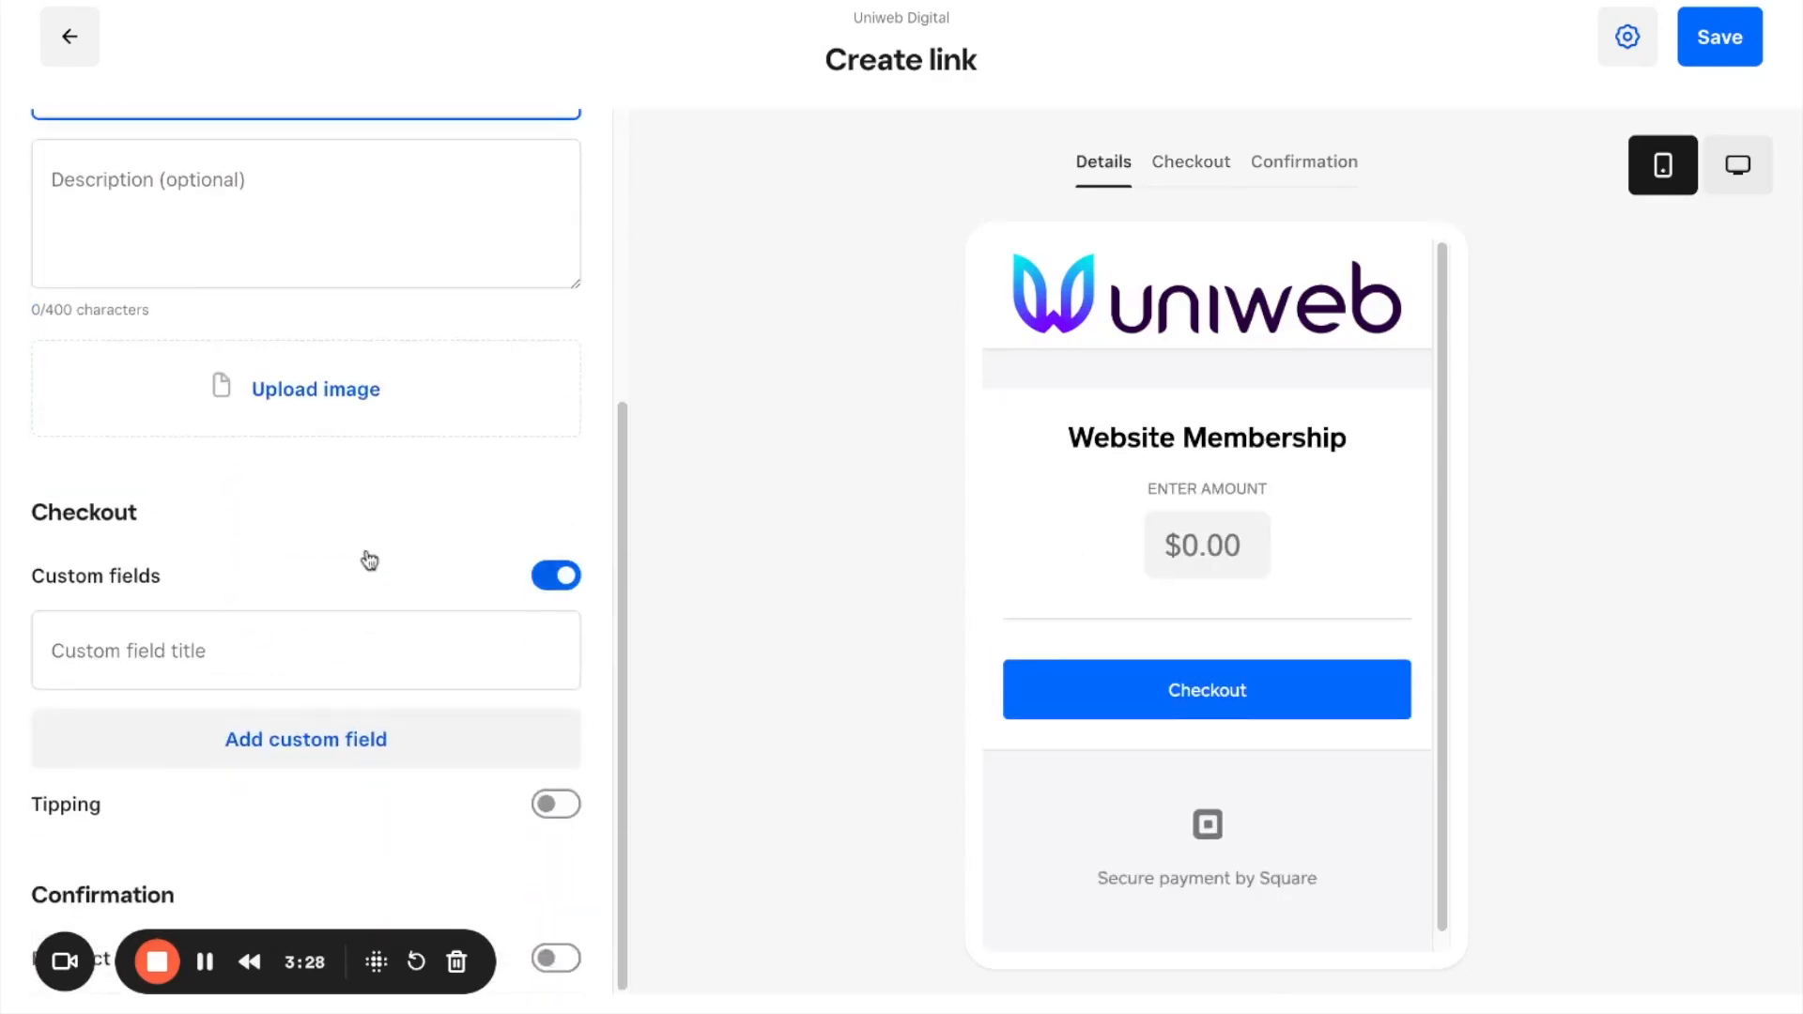
Step: Title the checkout custom field "Invoice #", replace that title with "Service address:", and check it in the checkout preview
click(122, 661)
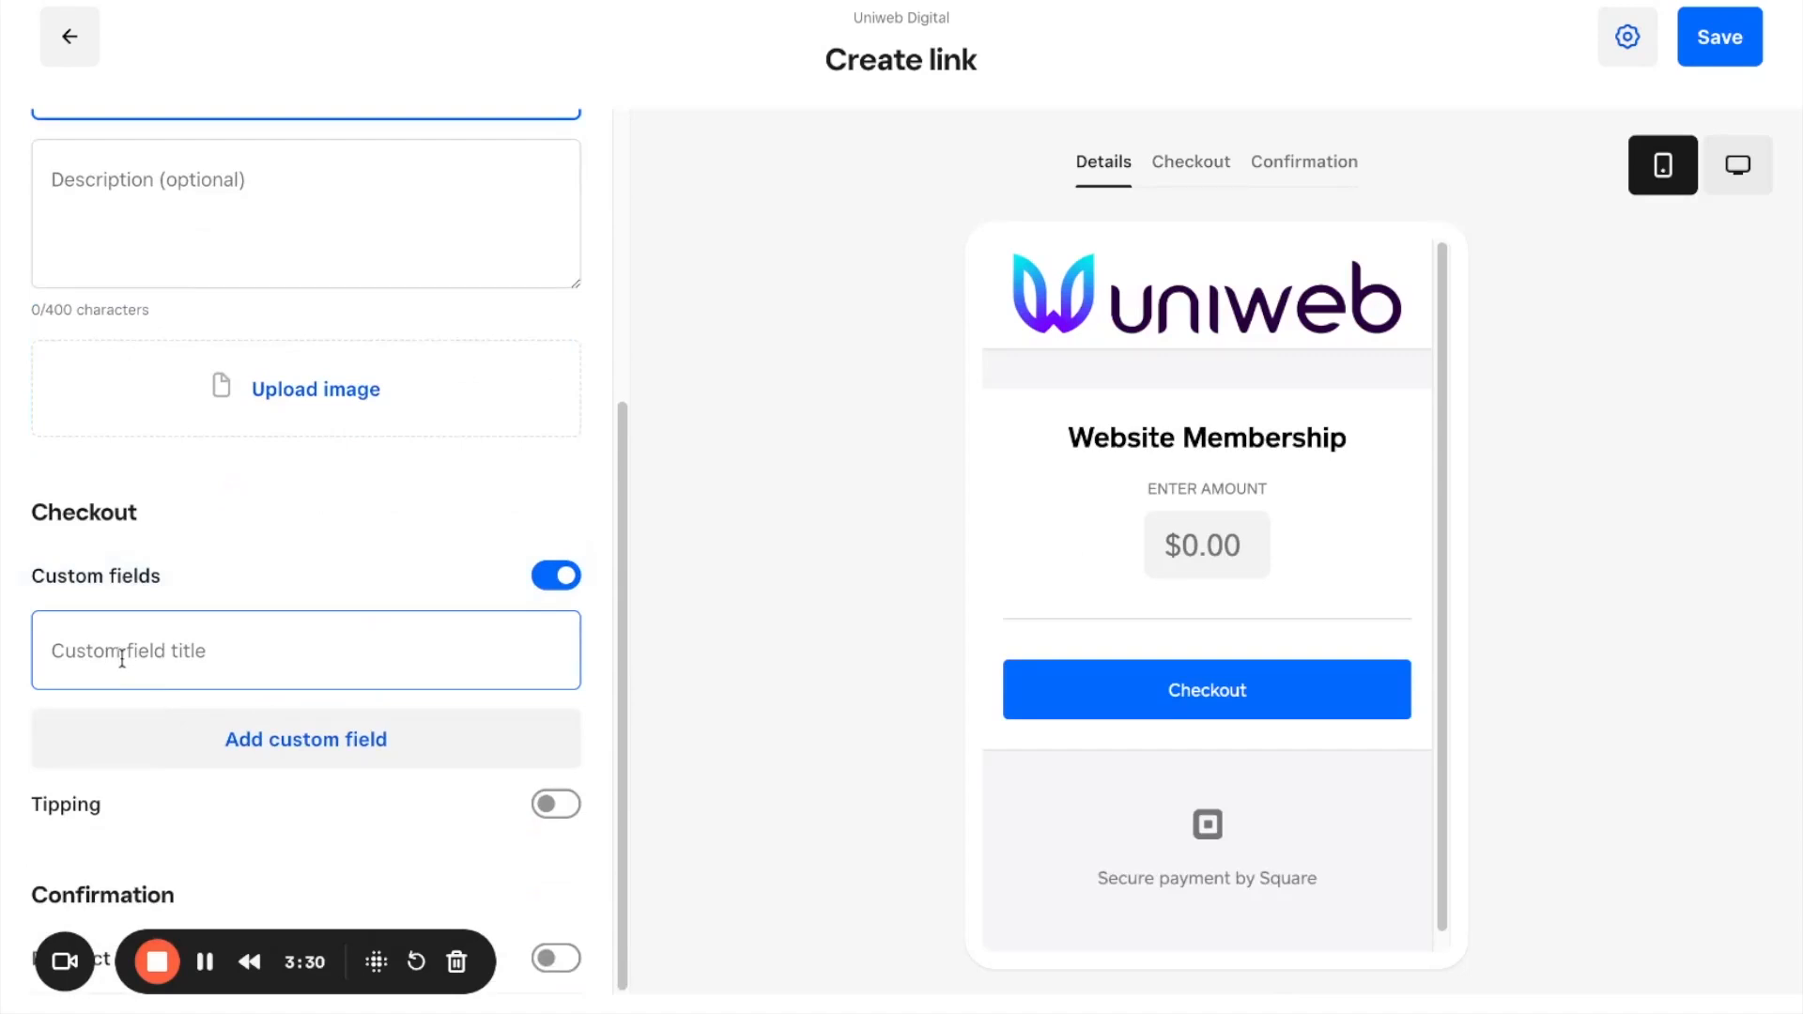
text(Invoice #)
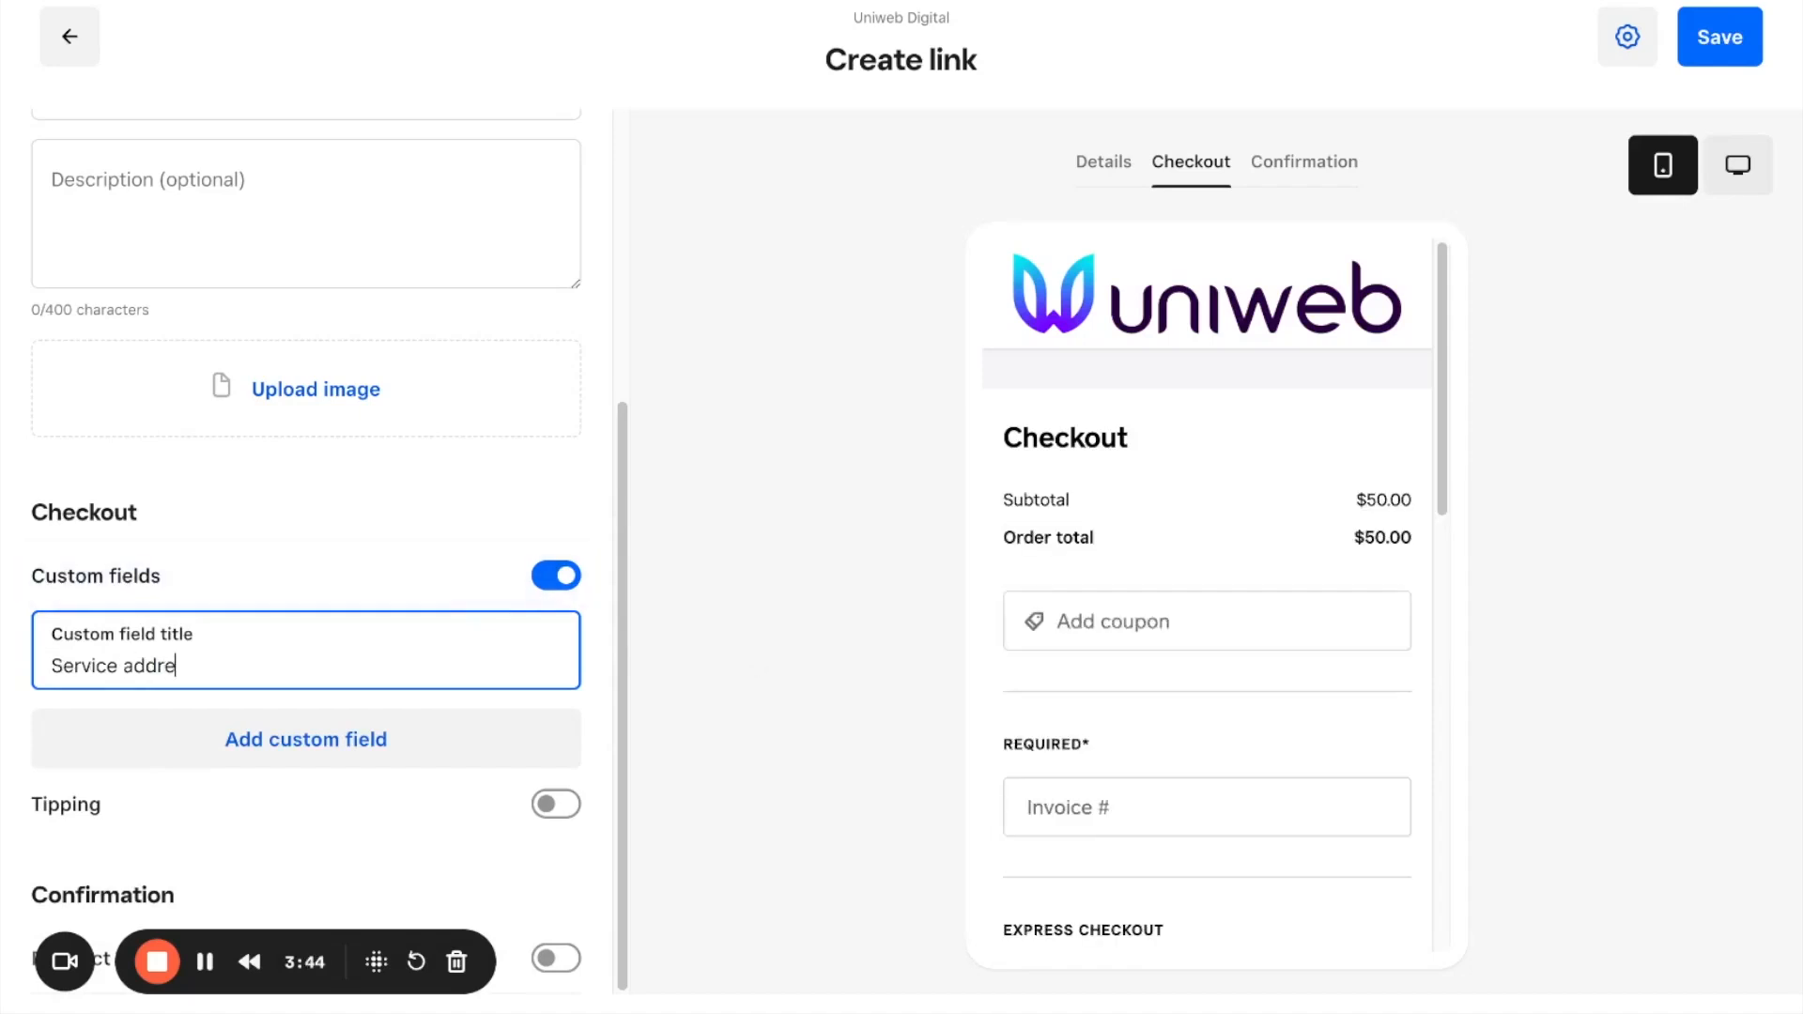
text(ess)
key(BackSpace)
key(BackSpace)
key(BackSpace)
text(ss:)
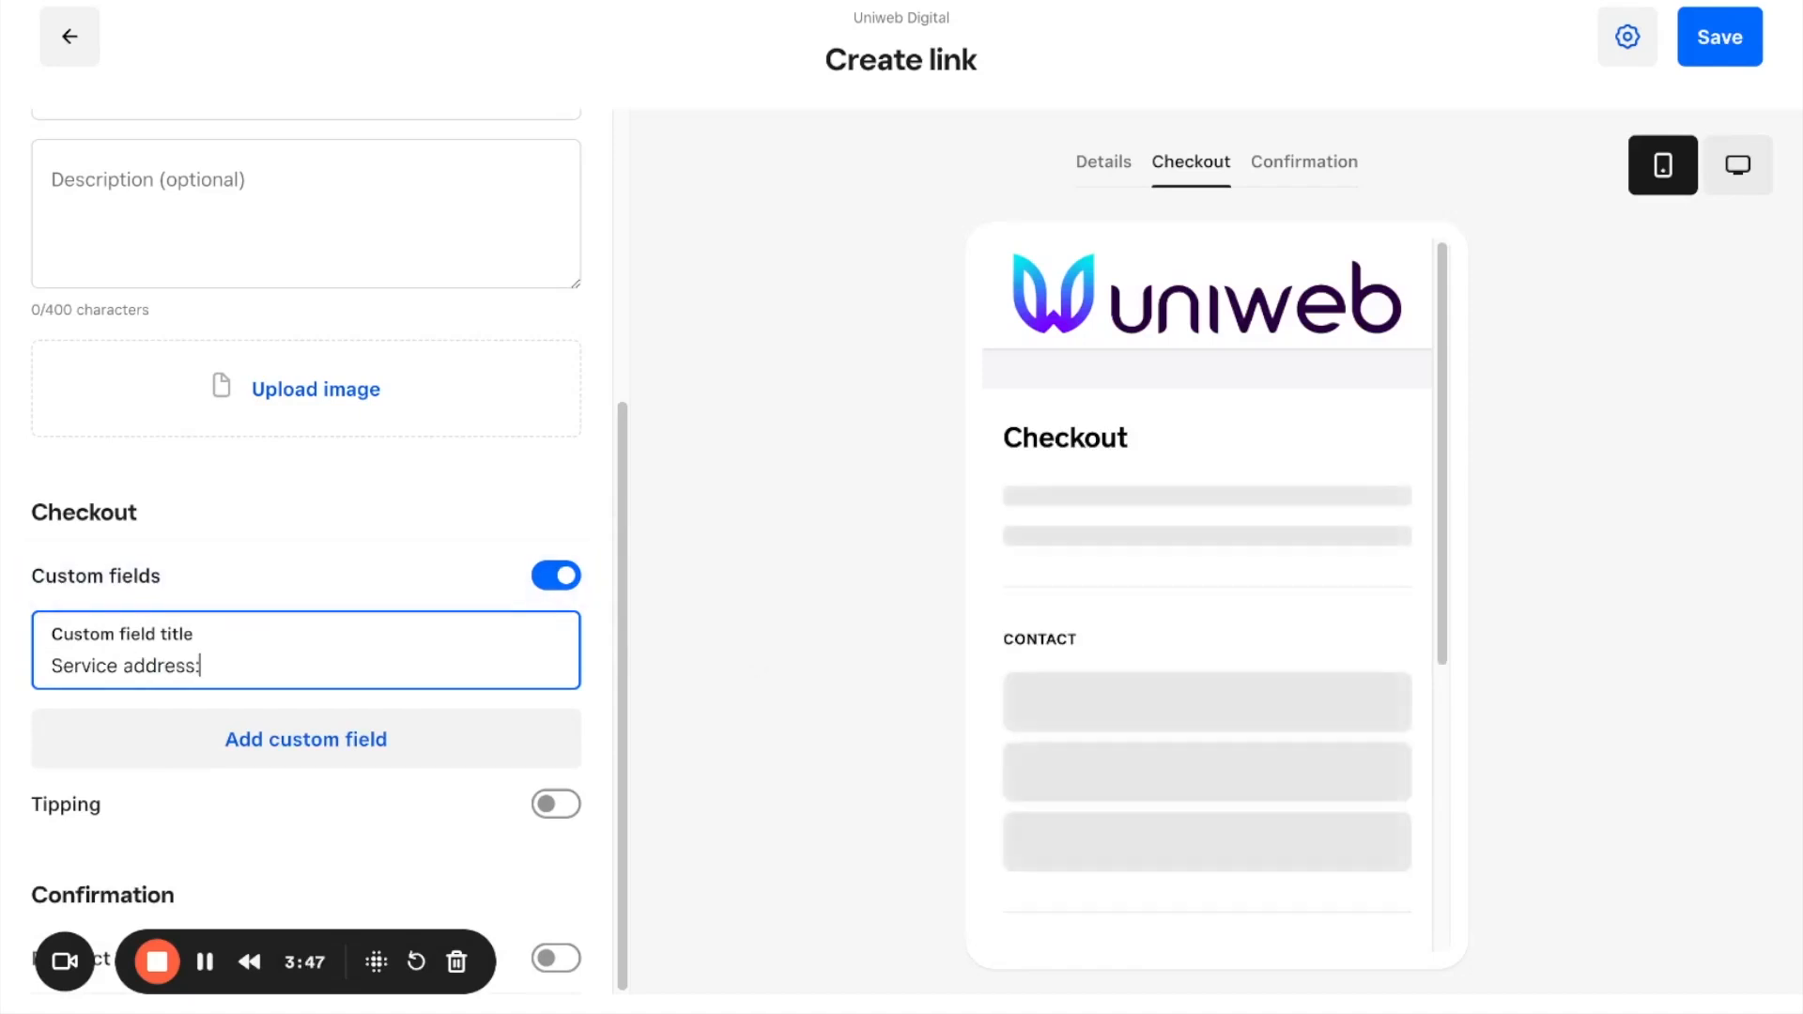
scroll(1158, 605, down, 2)
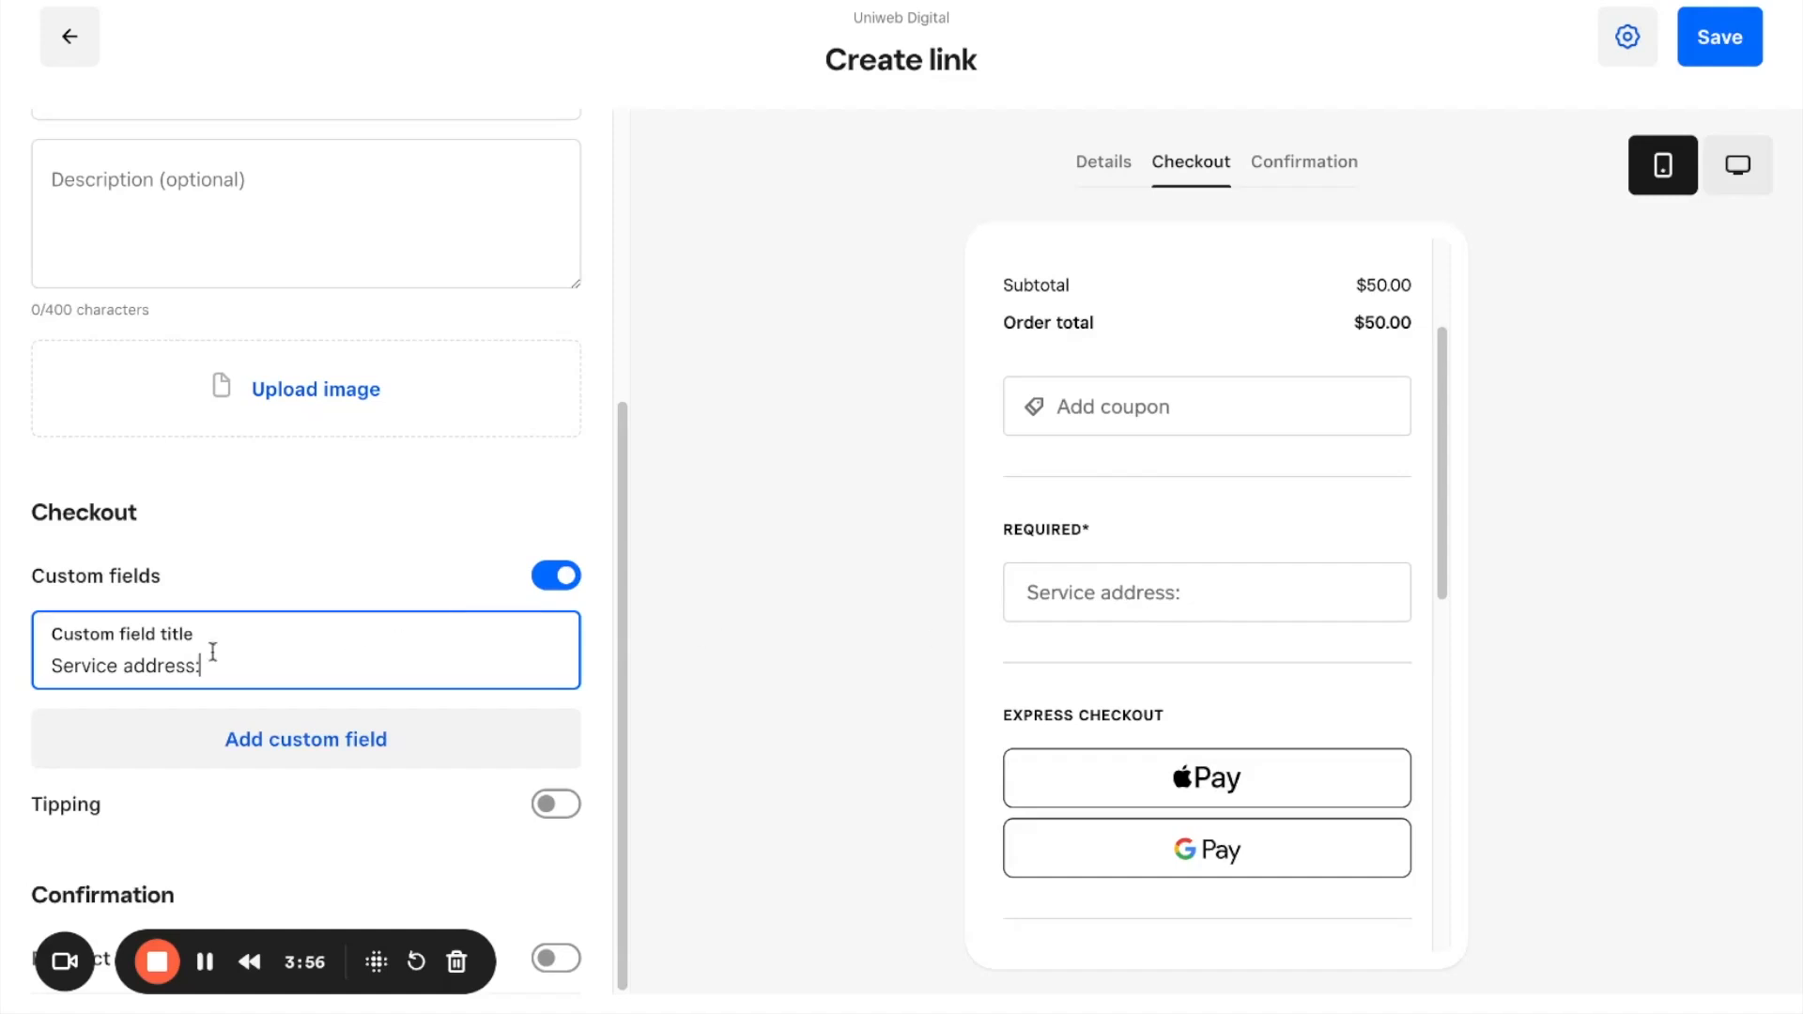
Step: Turn on tipping and the redirect to a website after checkout
click(561, 815)
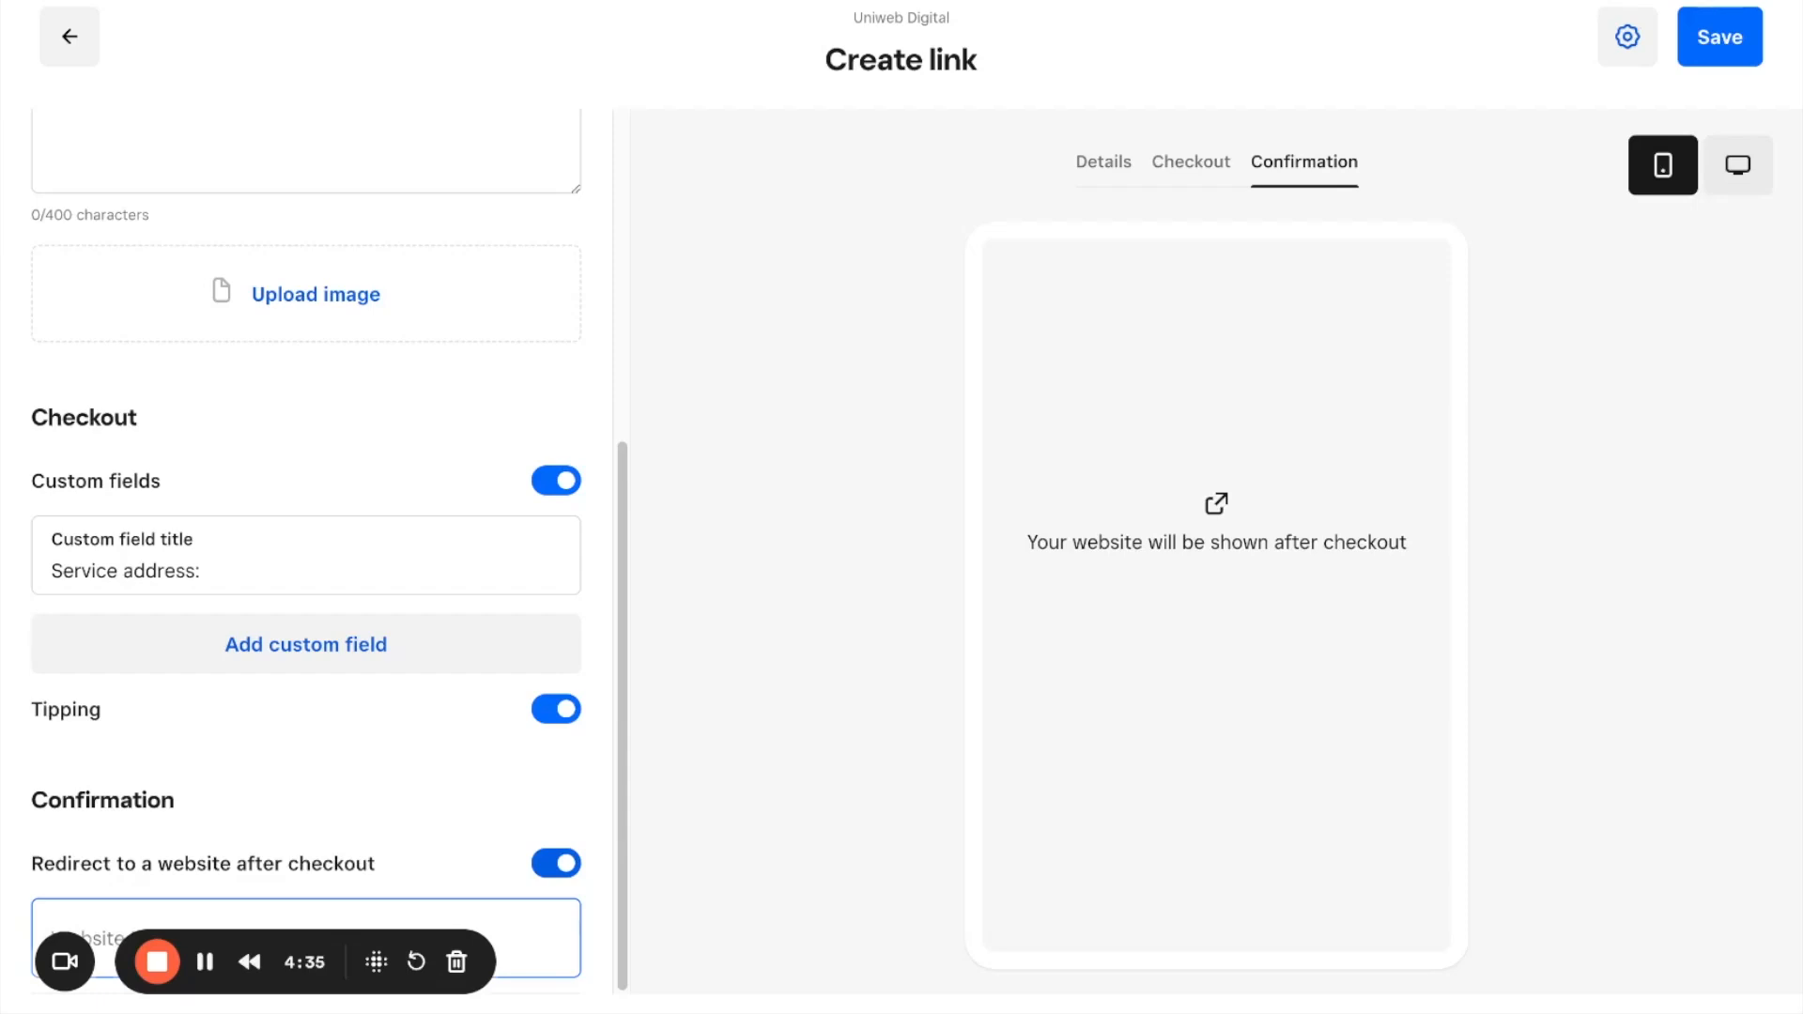
Step: Change the link's purpose to "Sell an item"
scroll(523, 882, up, 5)
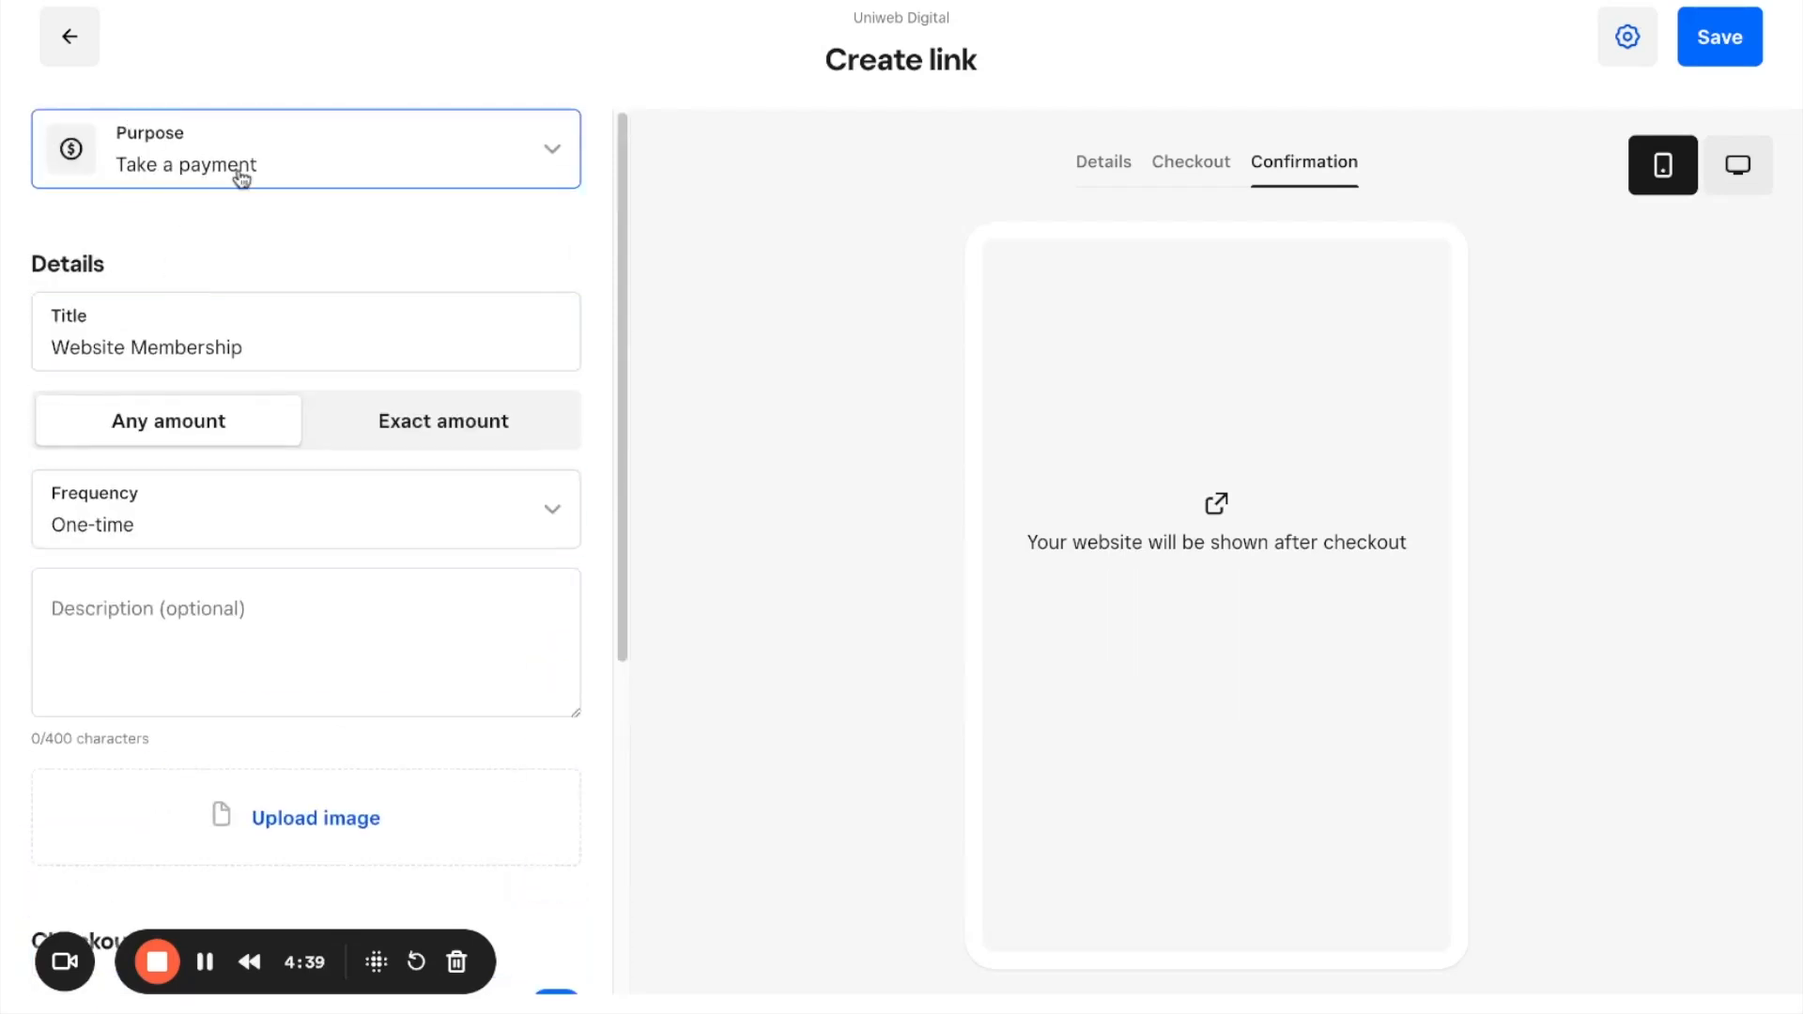
click(294, 173)
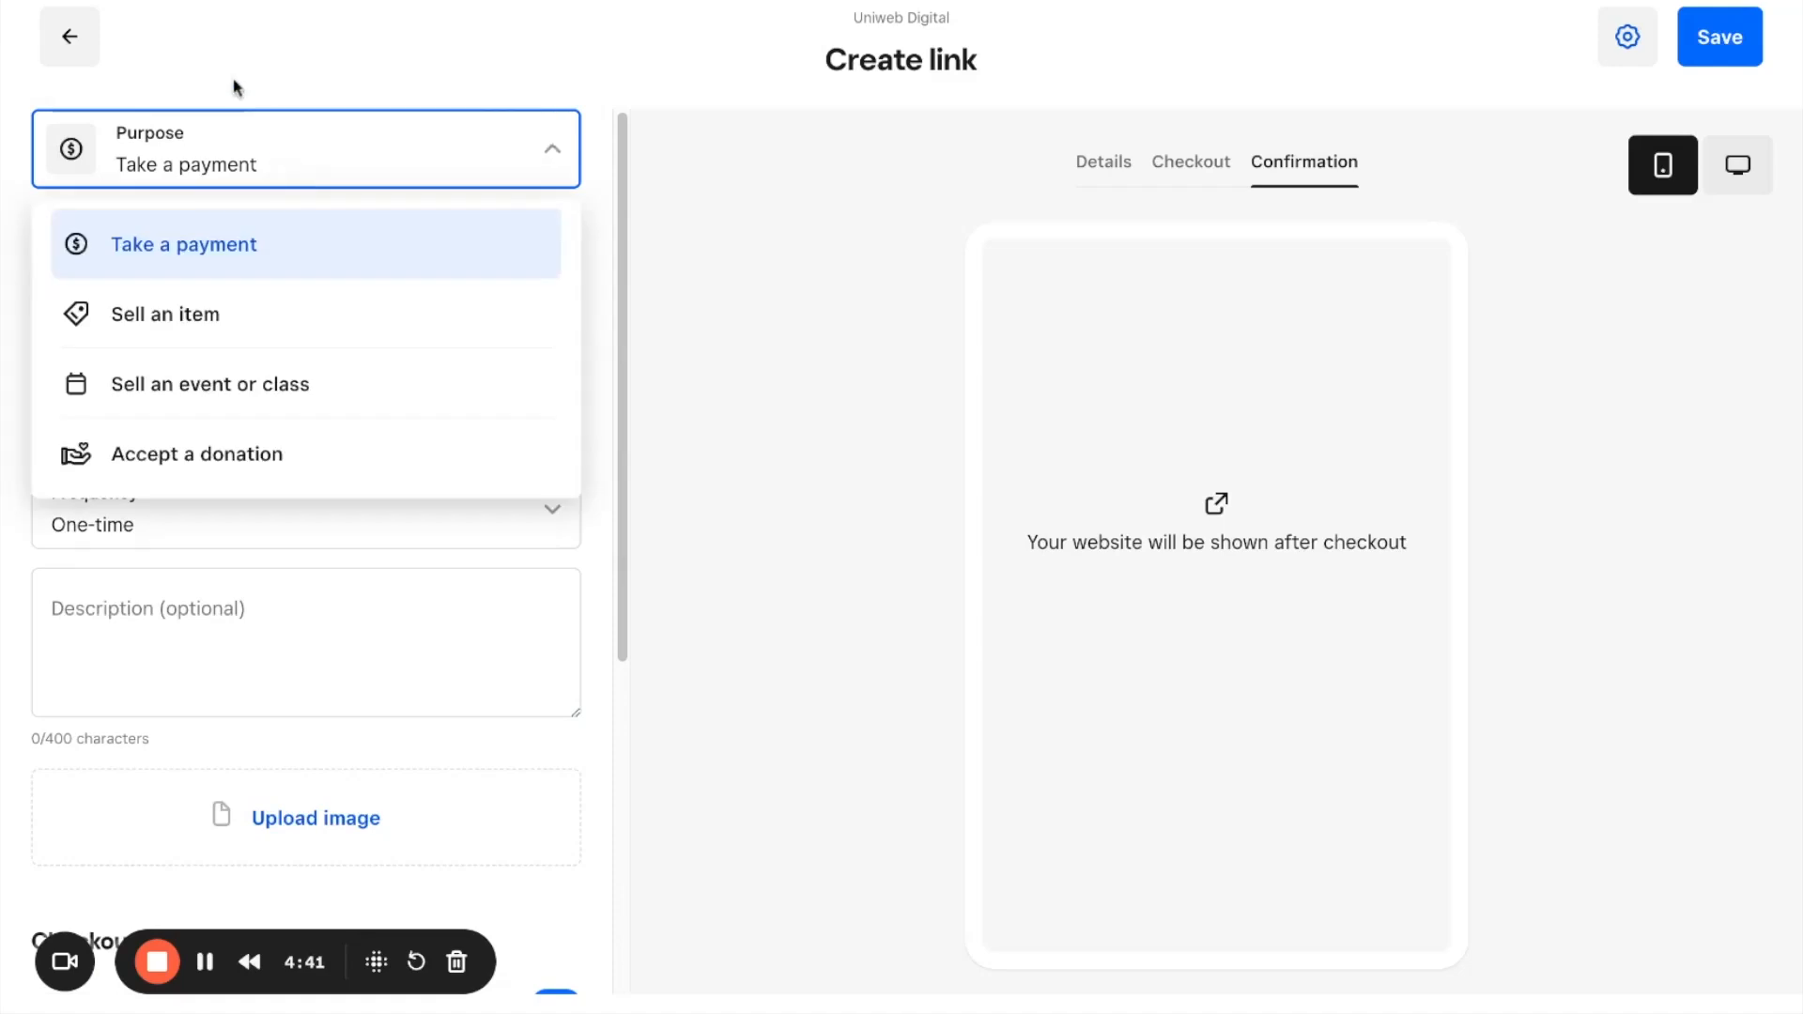
click(284, 332)
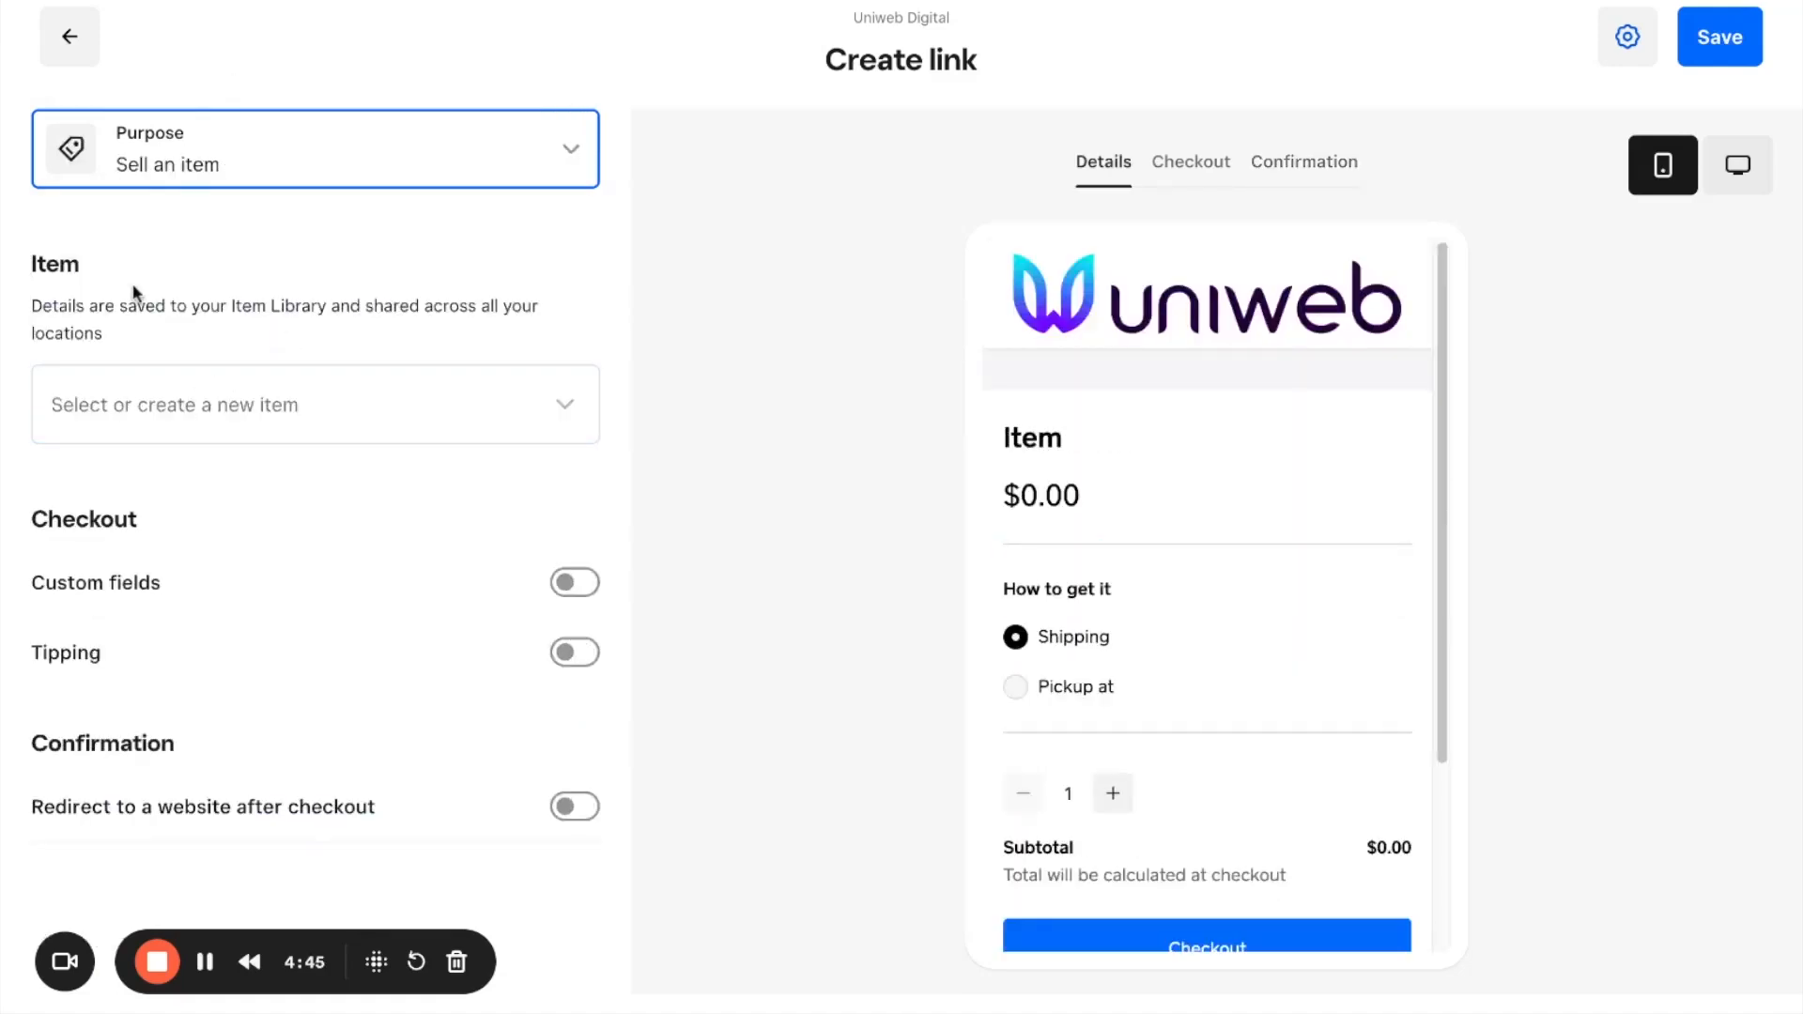
Step: Enter "Christmas Gift Basket" as the item to sell and start creating it as a new item
click(192, 409)
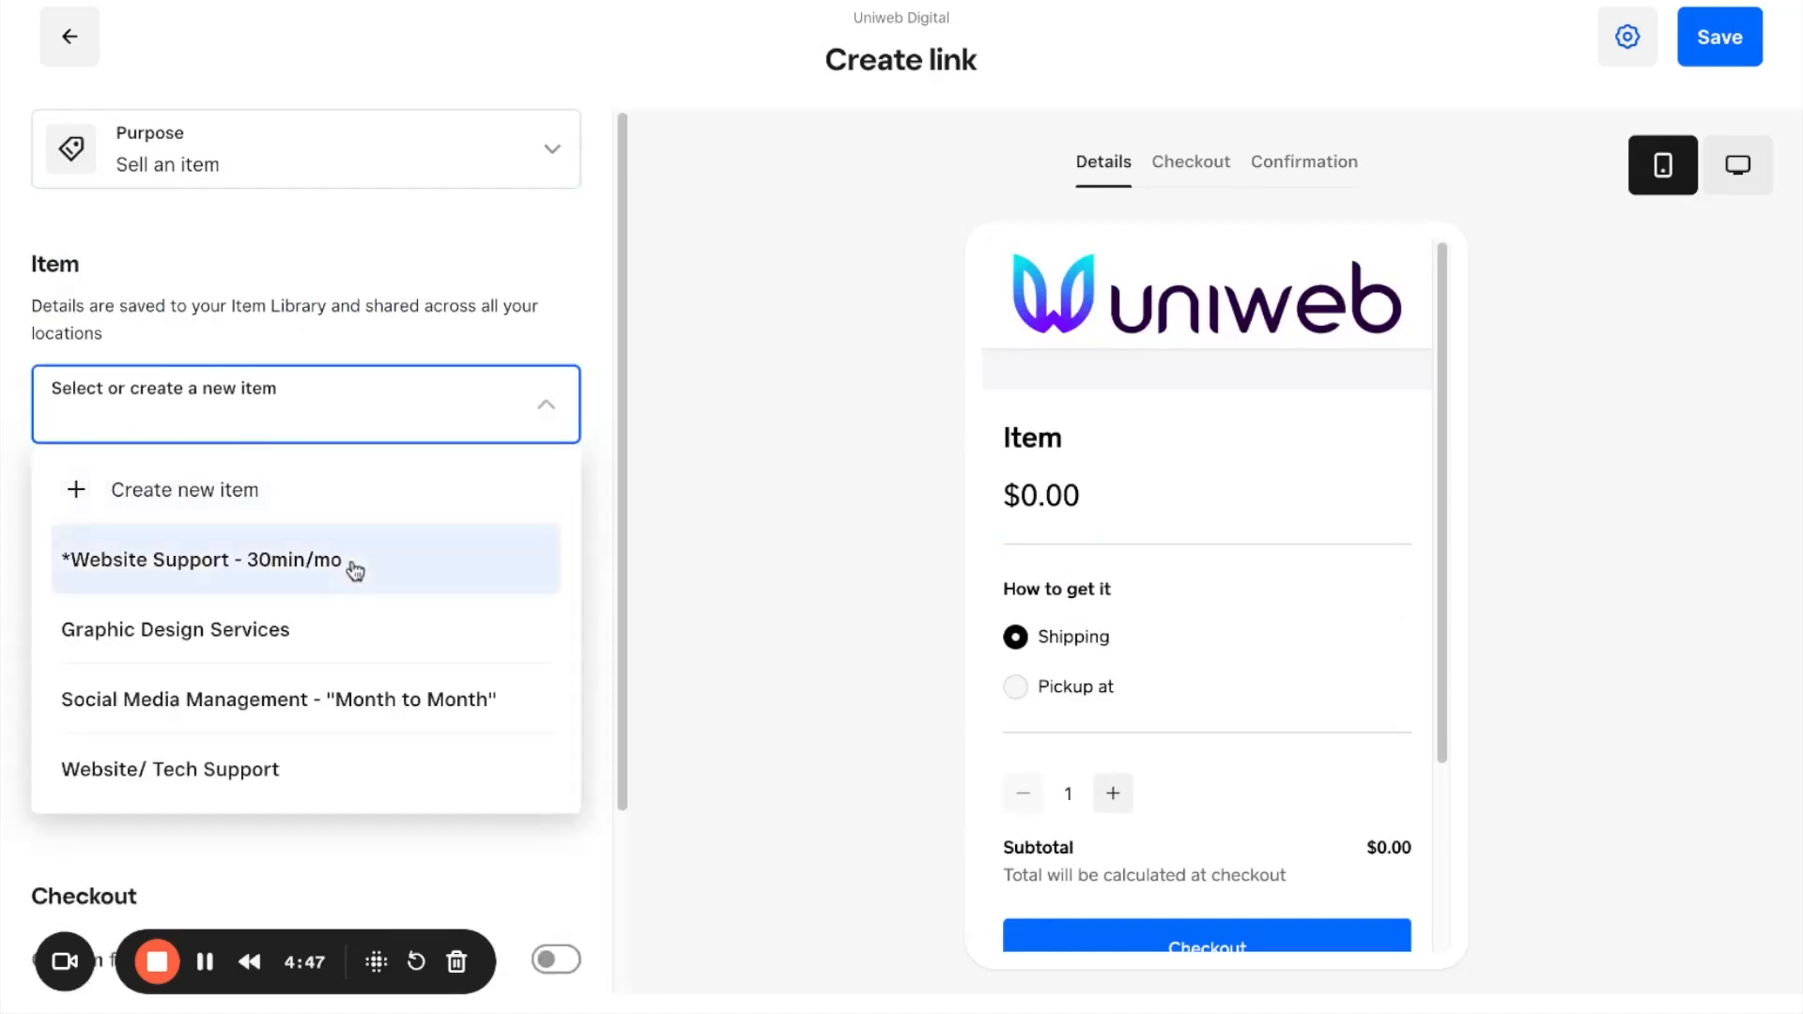
click(246, 343)
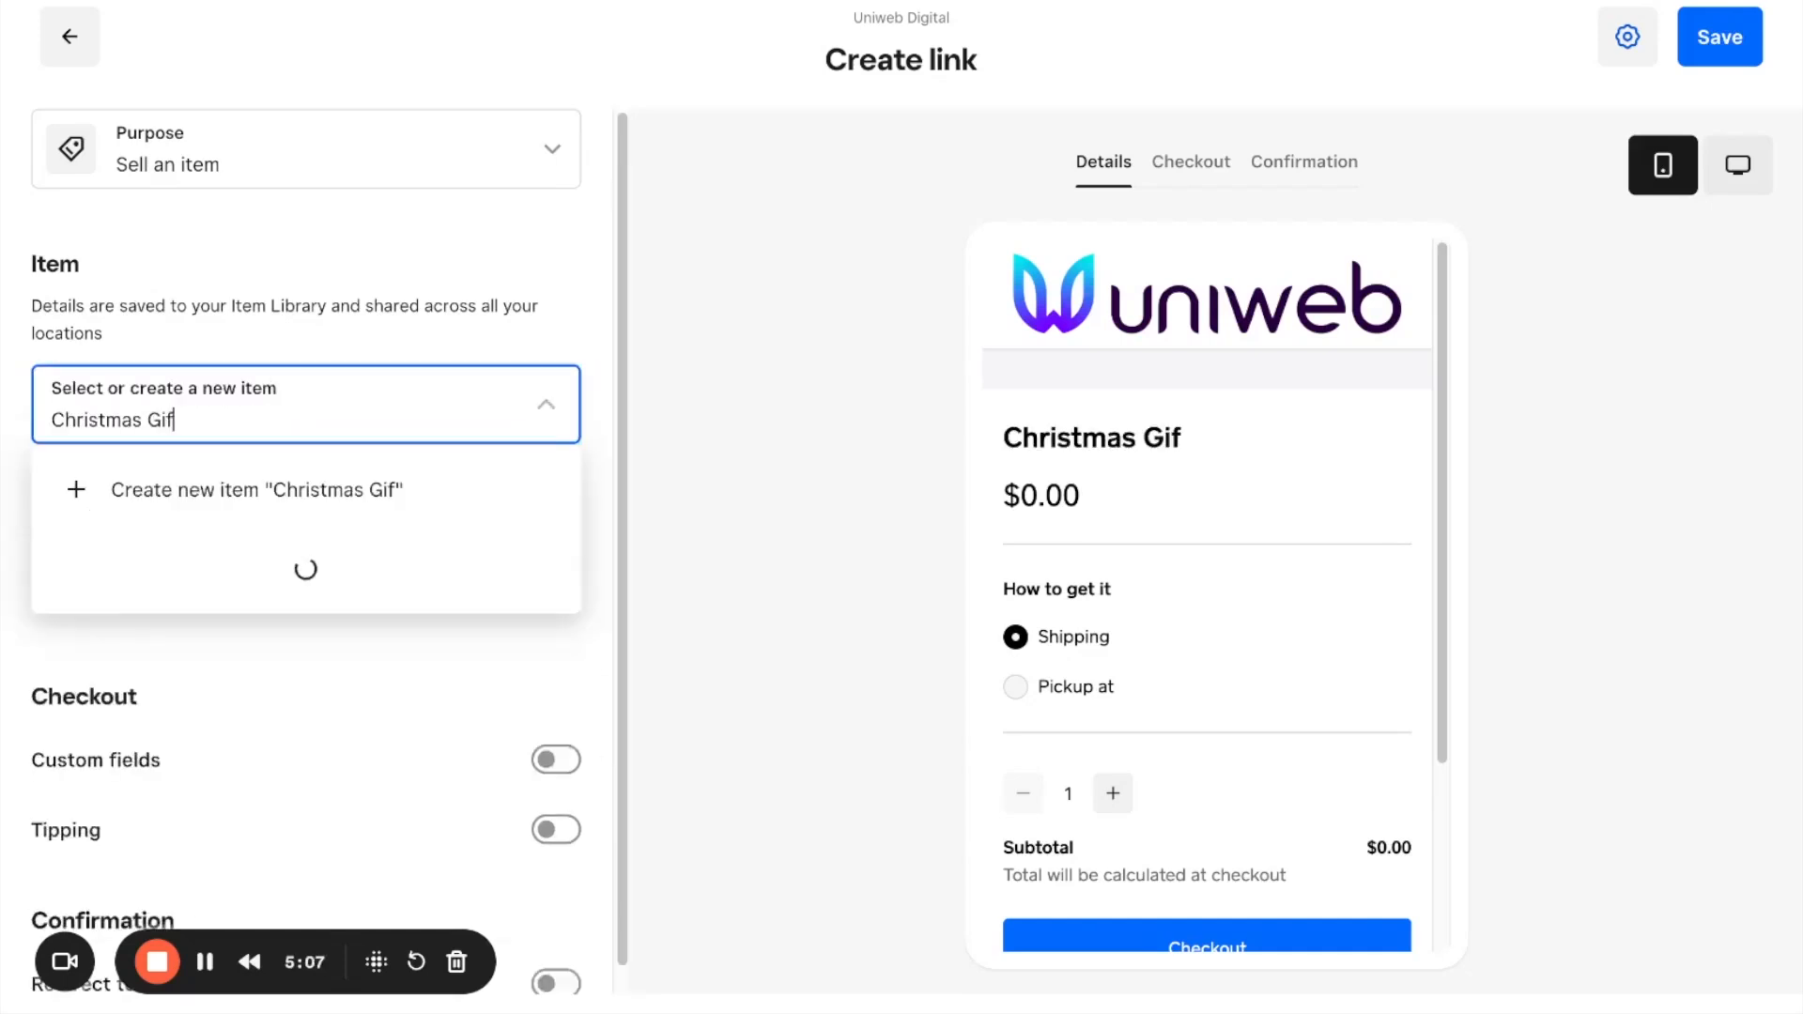
text(tmas Gift)
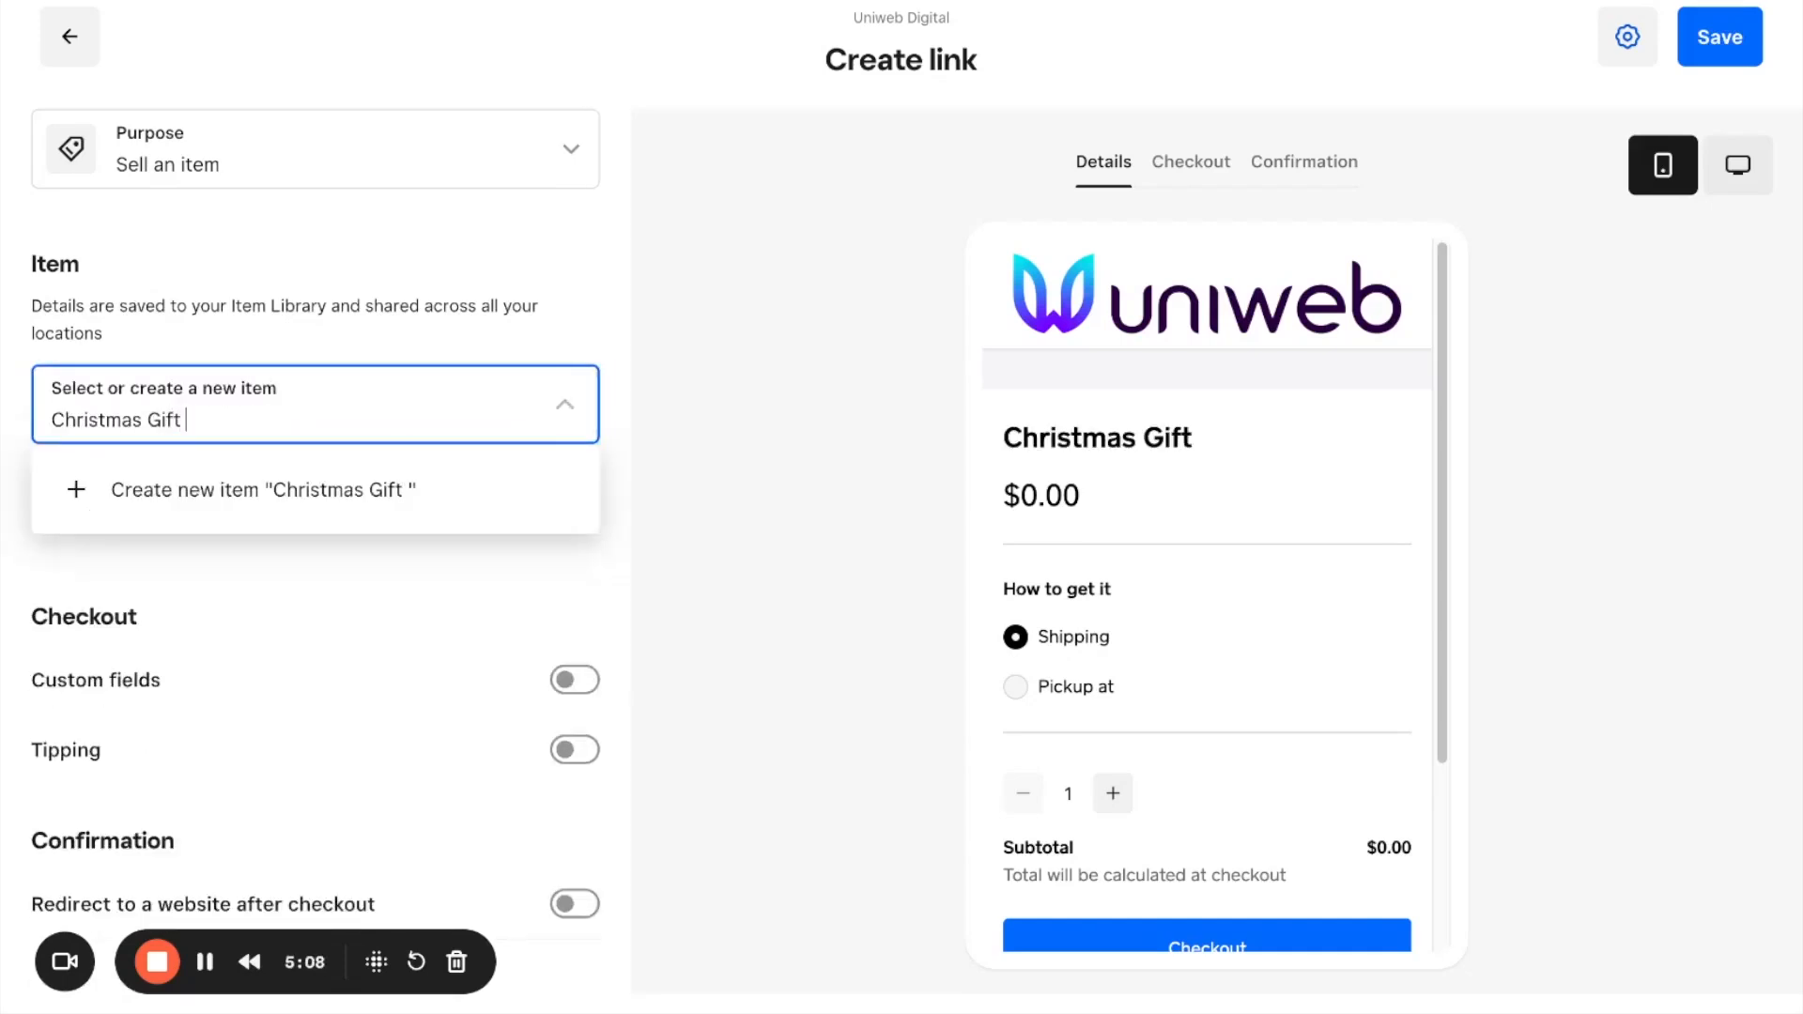
text( Basket)
click(286, 488)
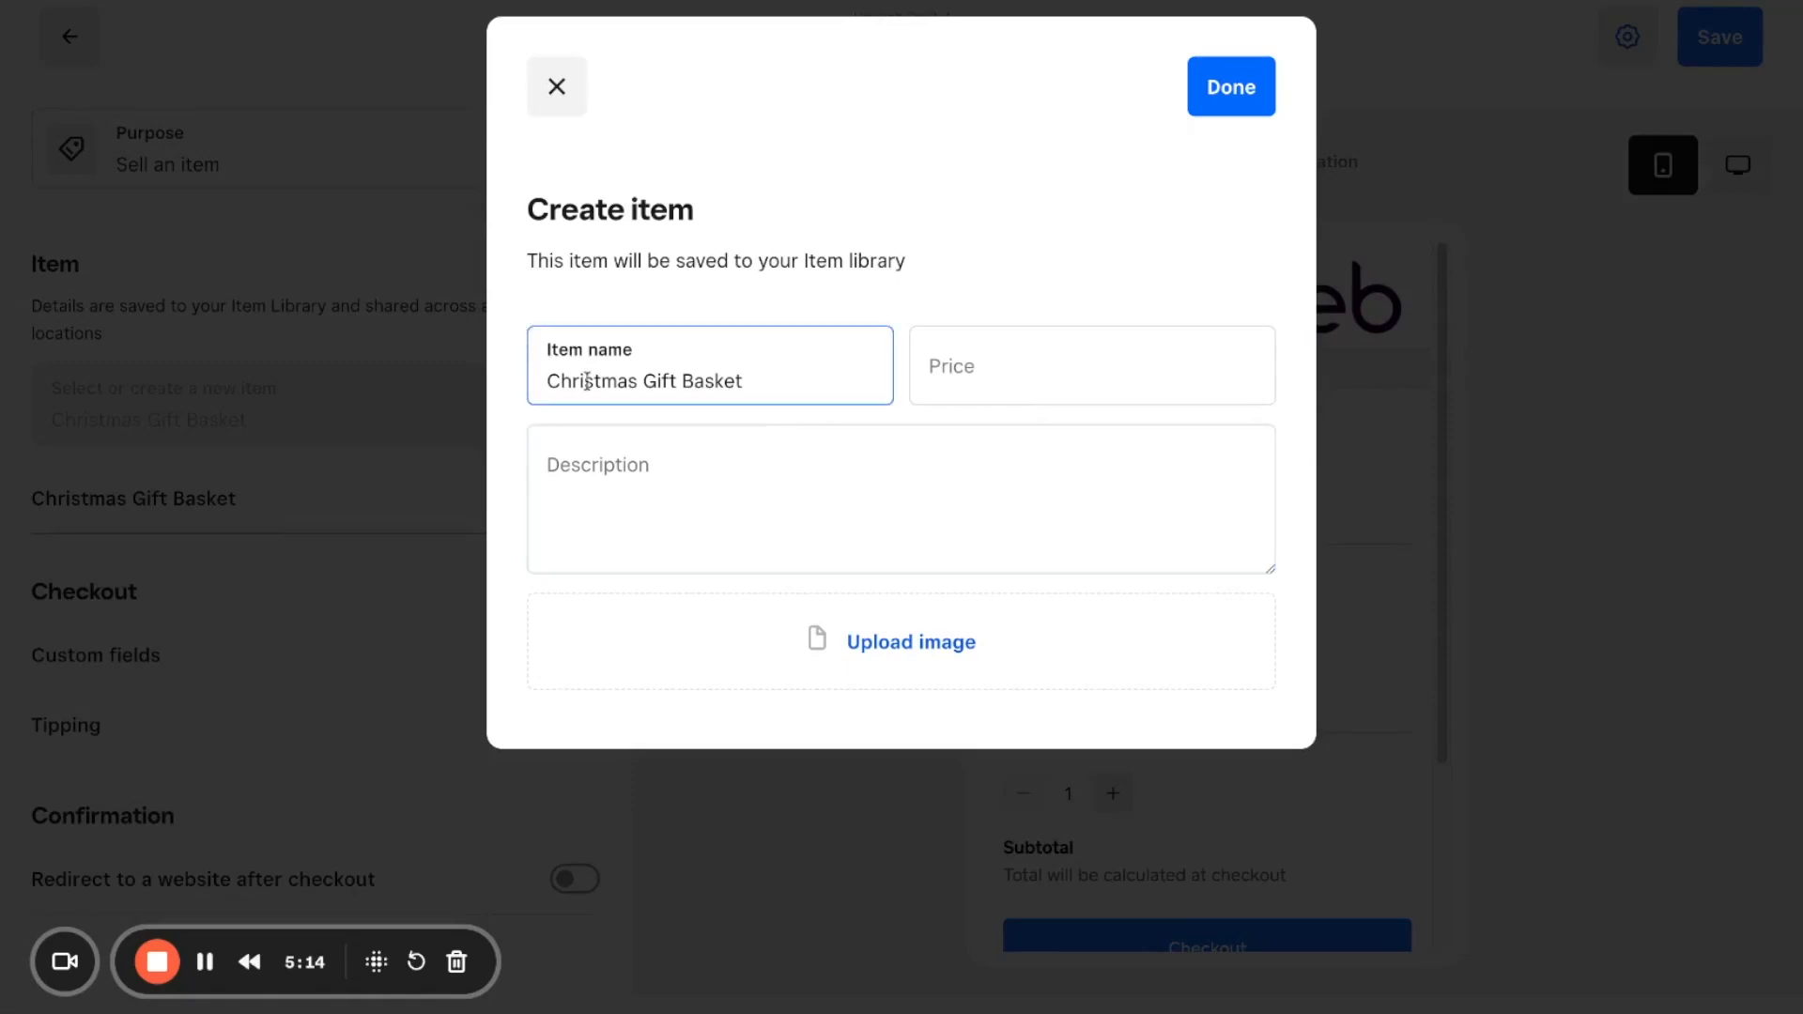
Step: Price the Christmas Gift Basket at $50, add a description beginning "Enjoy our one-of-a-kind", and finish creating the item
click(999, 379)
text(50)
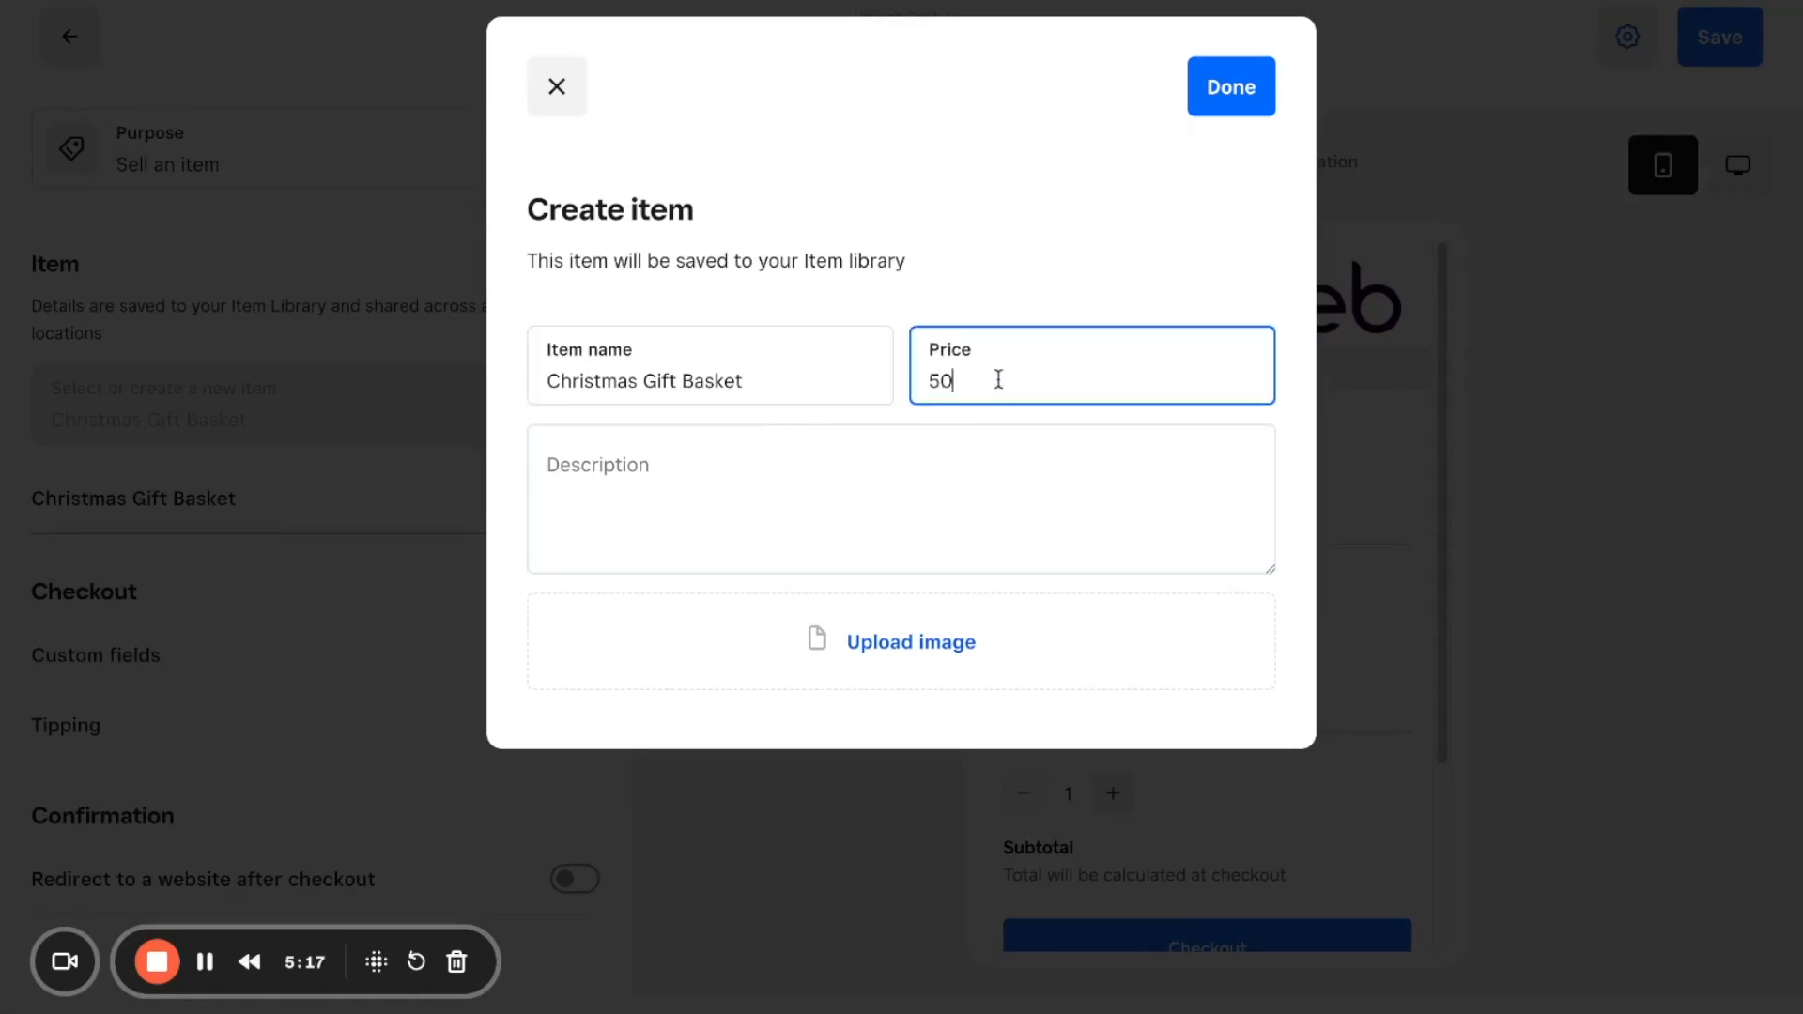
click(801, 470)
text(Ej)
text(joy our one-of )
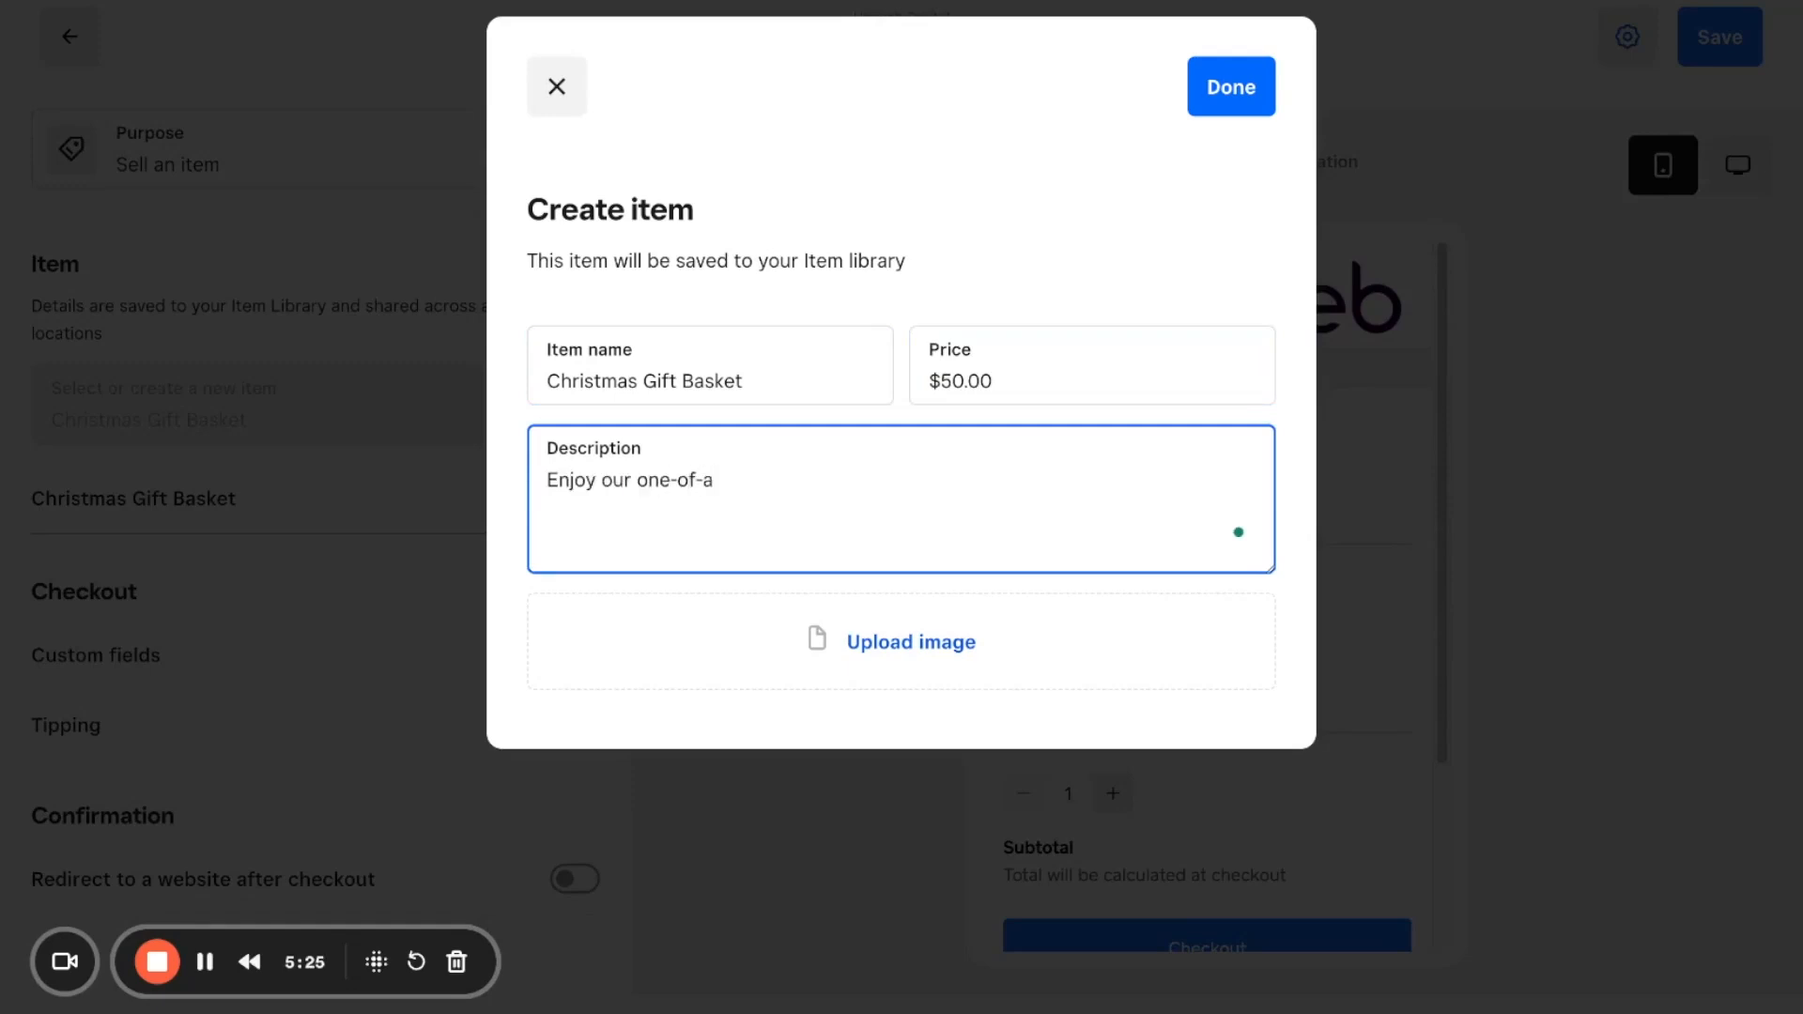
text(a-kind gif)
key(BackSpace)
key(BackSpace)
key(BackSpace)
text(-g)
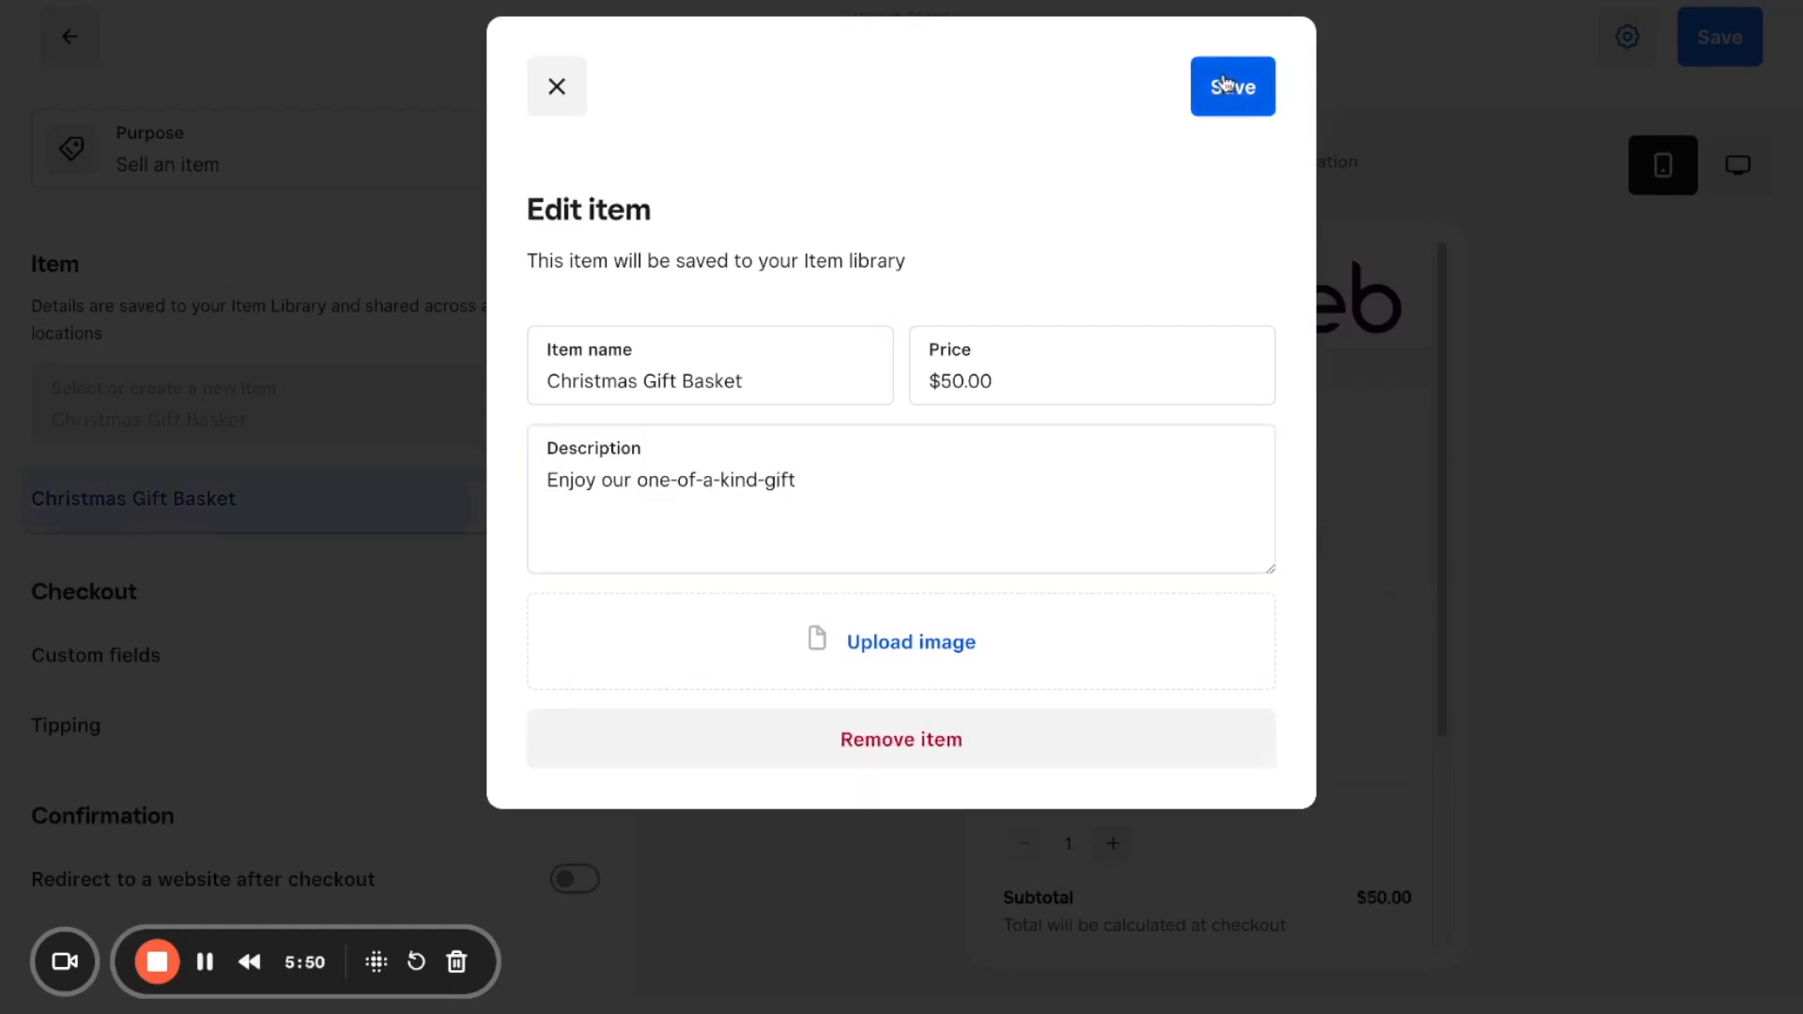
click(1224, 82)
Step: Turn on custom fields, title the field "Name for the gift", and check it in the checkout preview
click(563, 655)
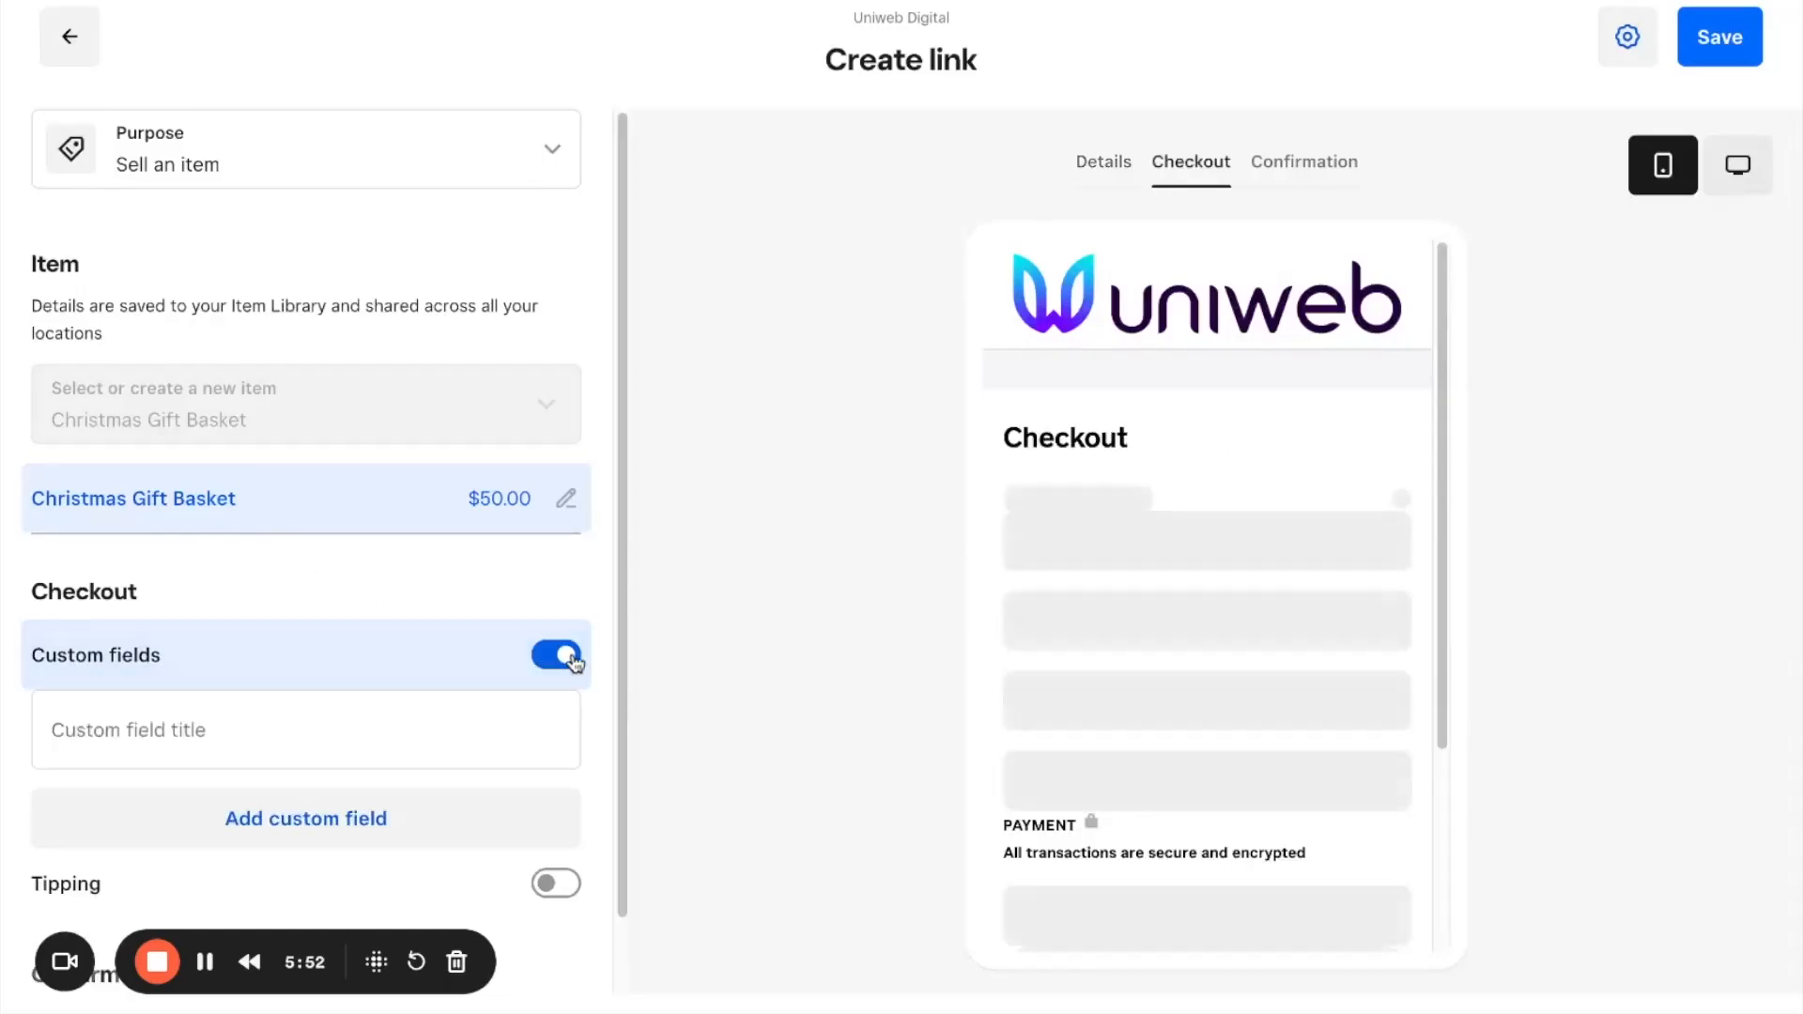
scroll(1236, 680, down, 2)
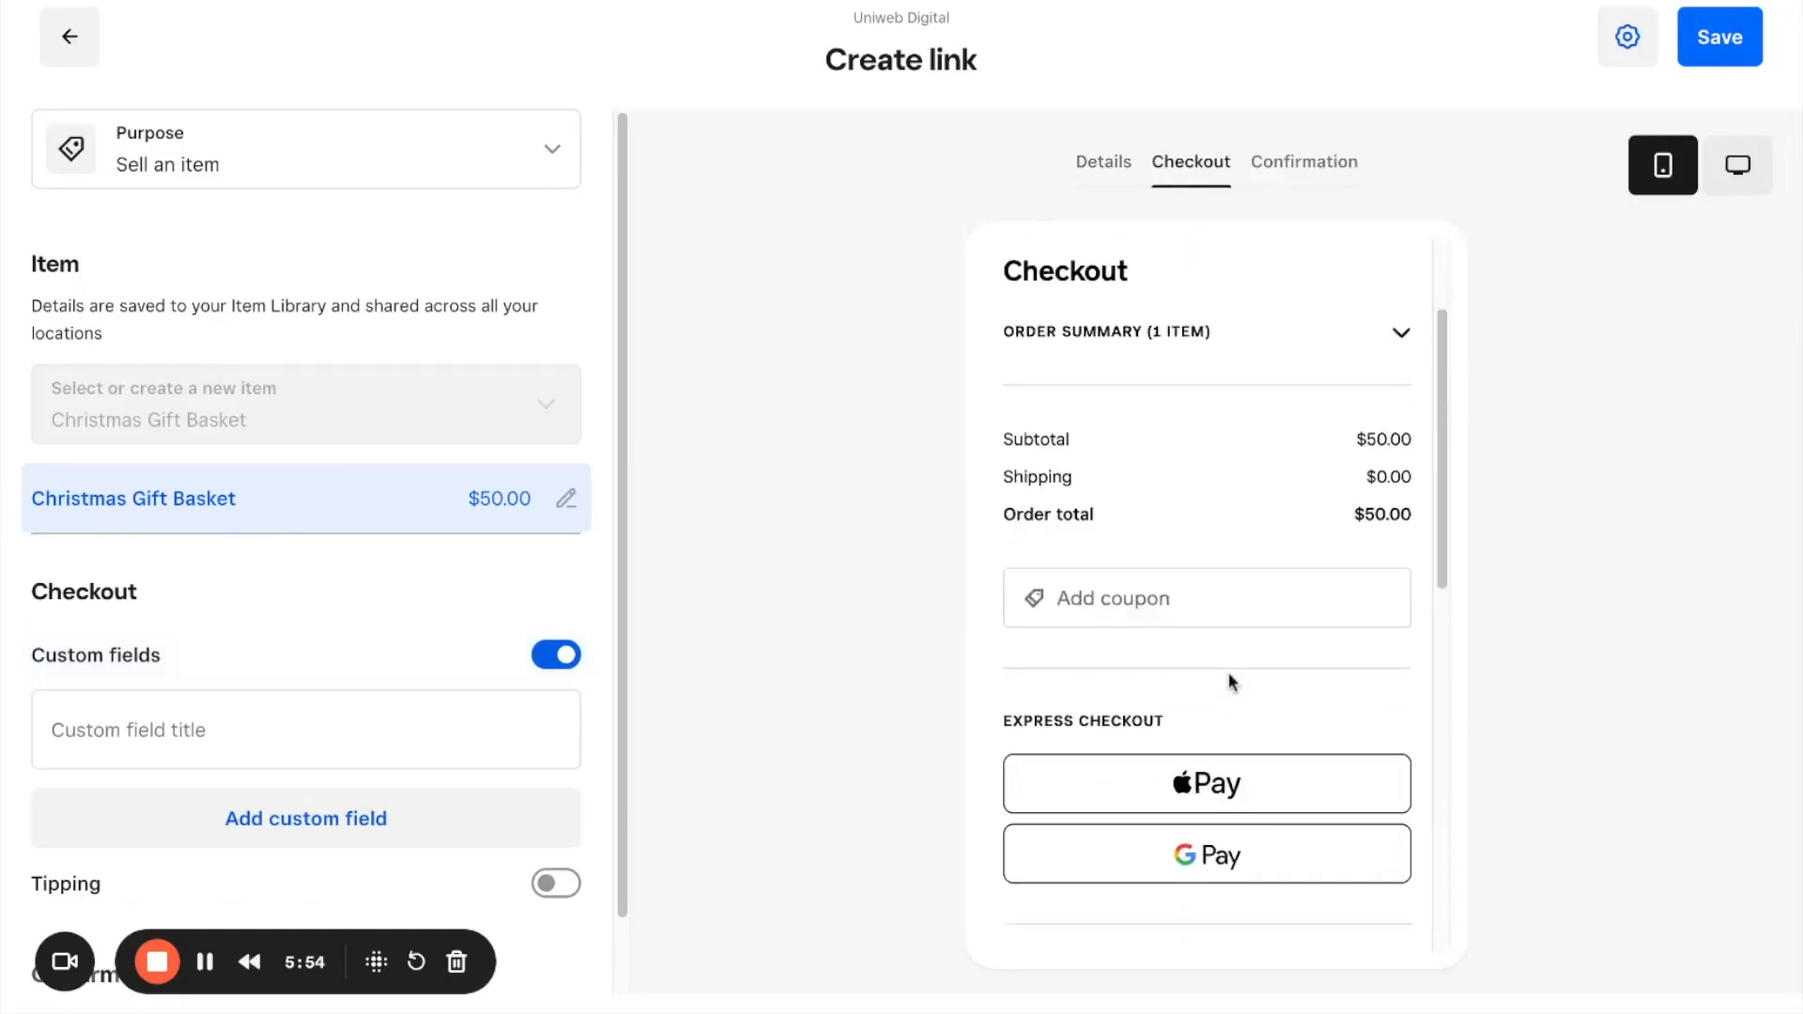
scroll(1233, 683, down, 8)
scroll(1228, 672, up, 10)
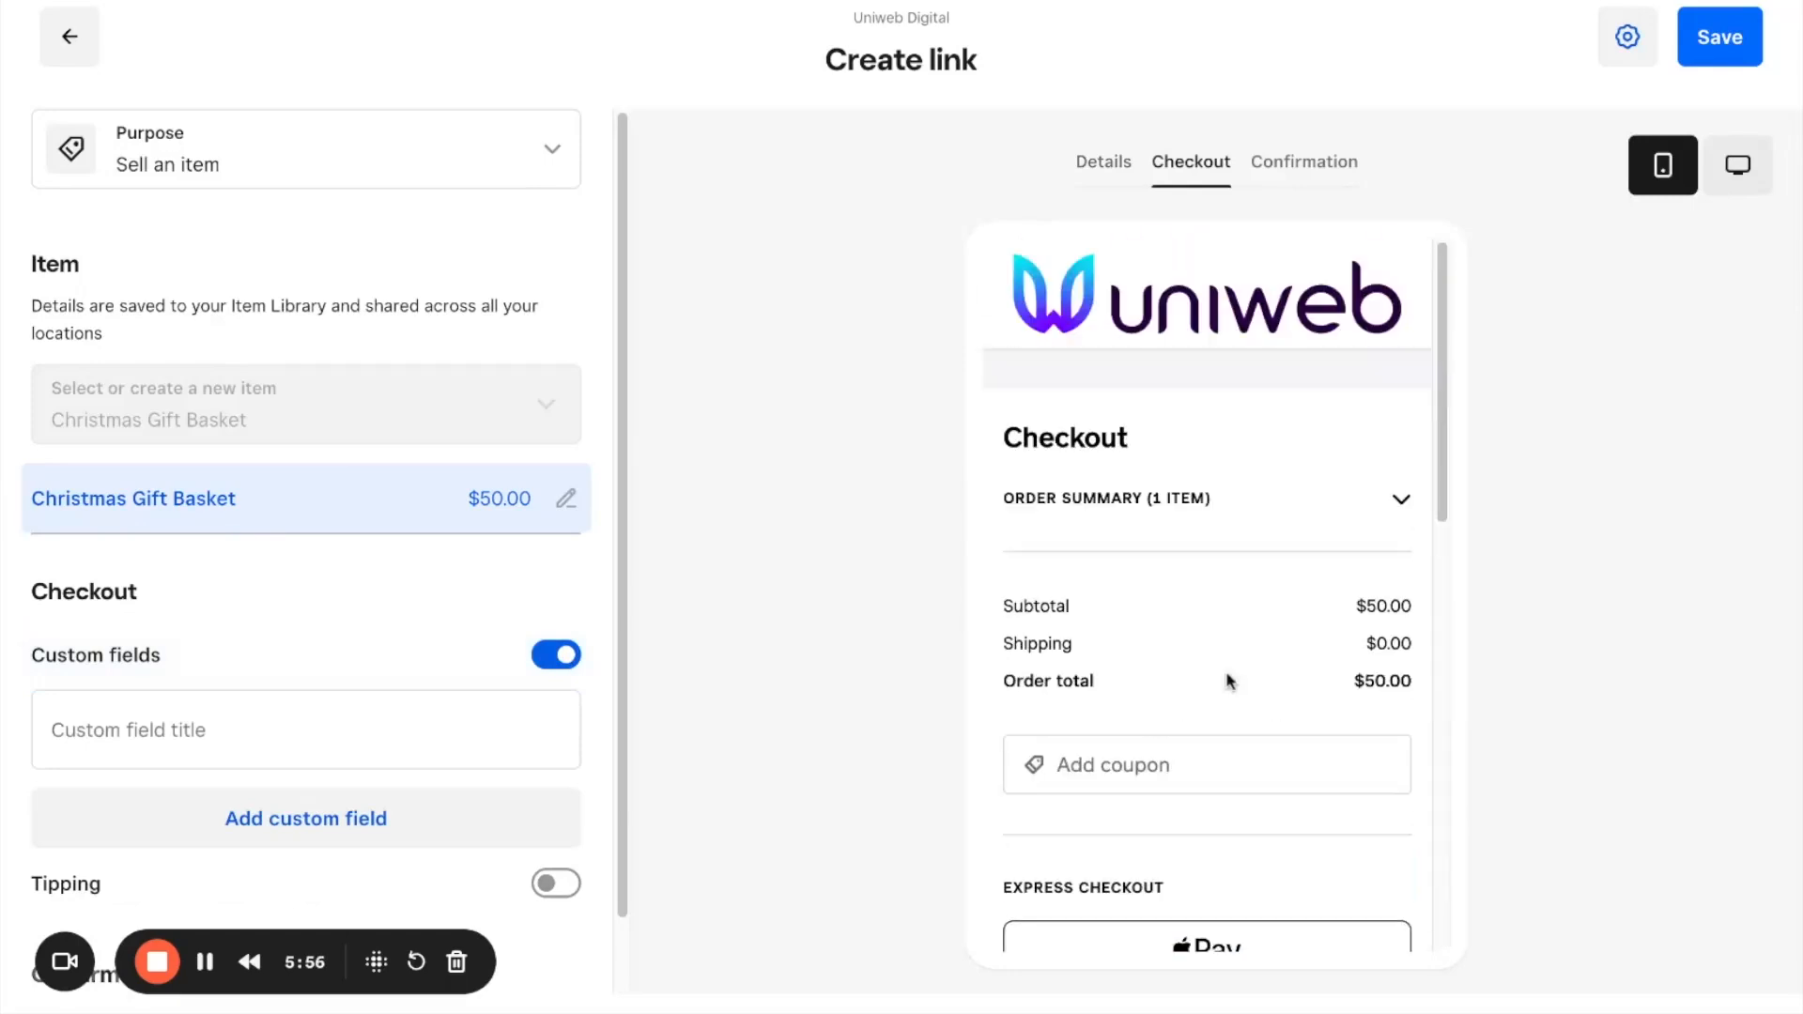
click(185, 732)
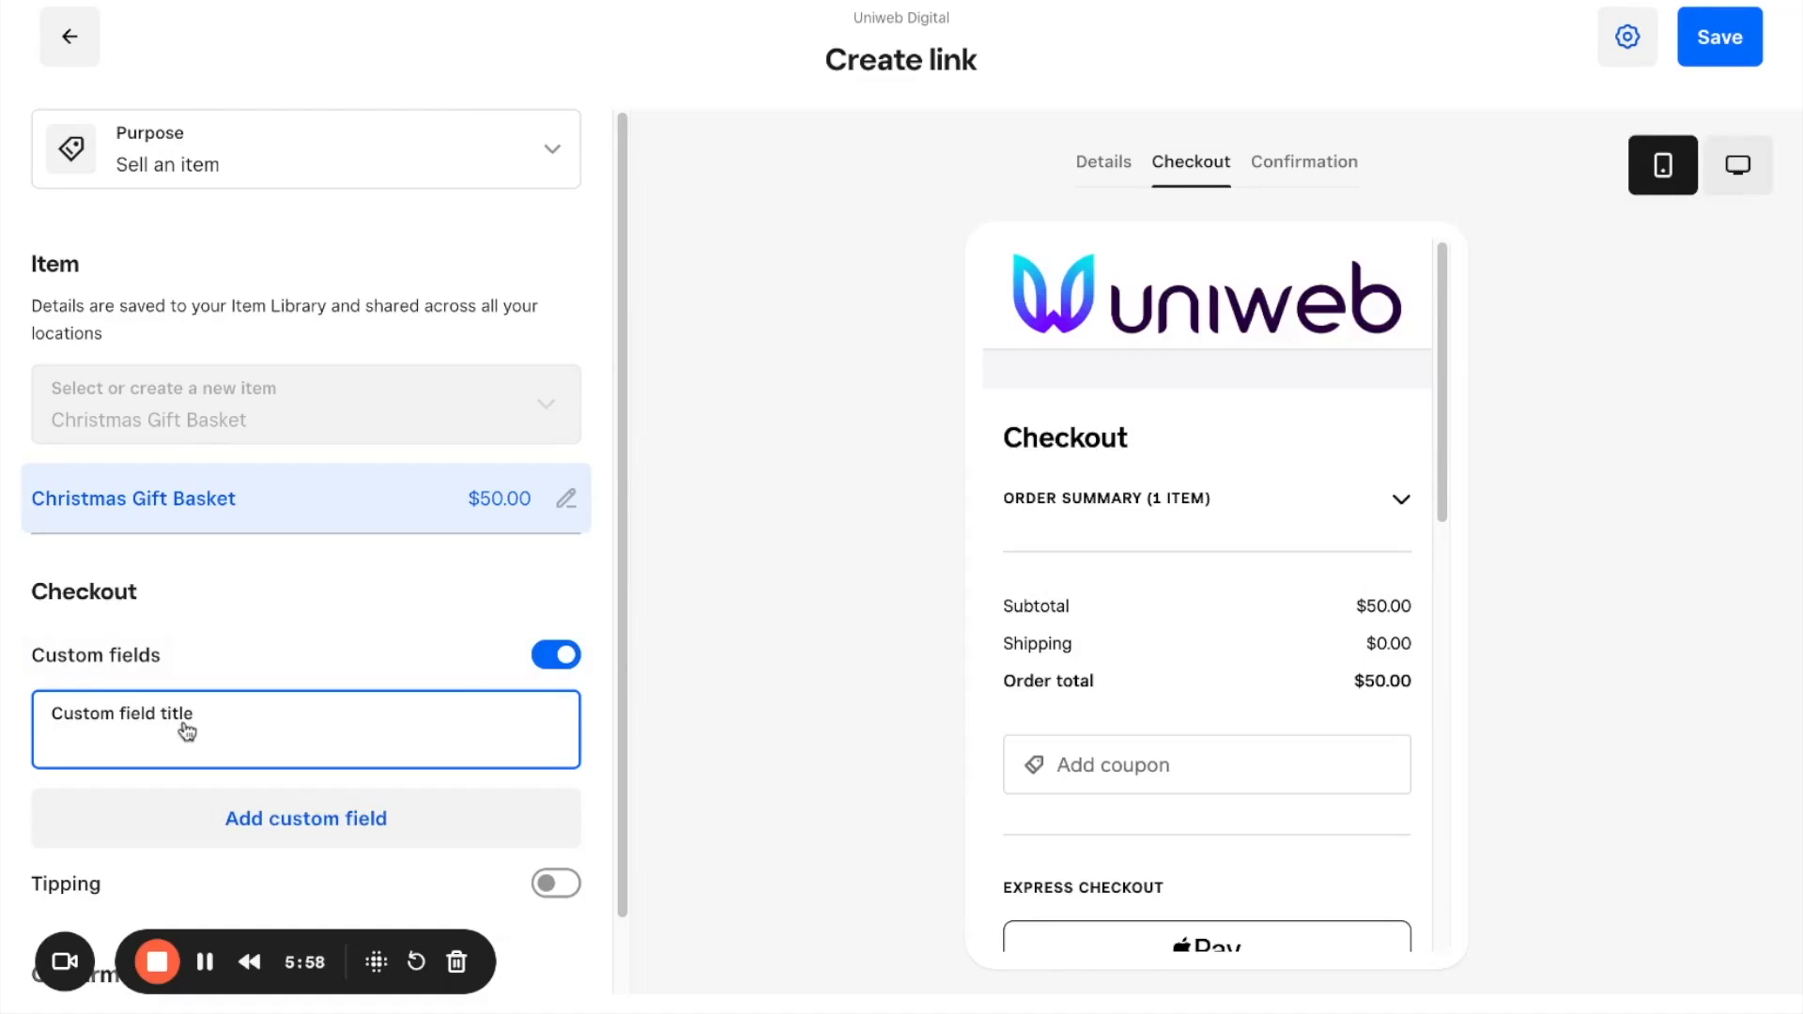
text(Name for the gift)
scroll(1245, 663, down, 5)
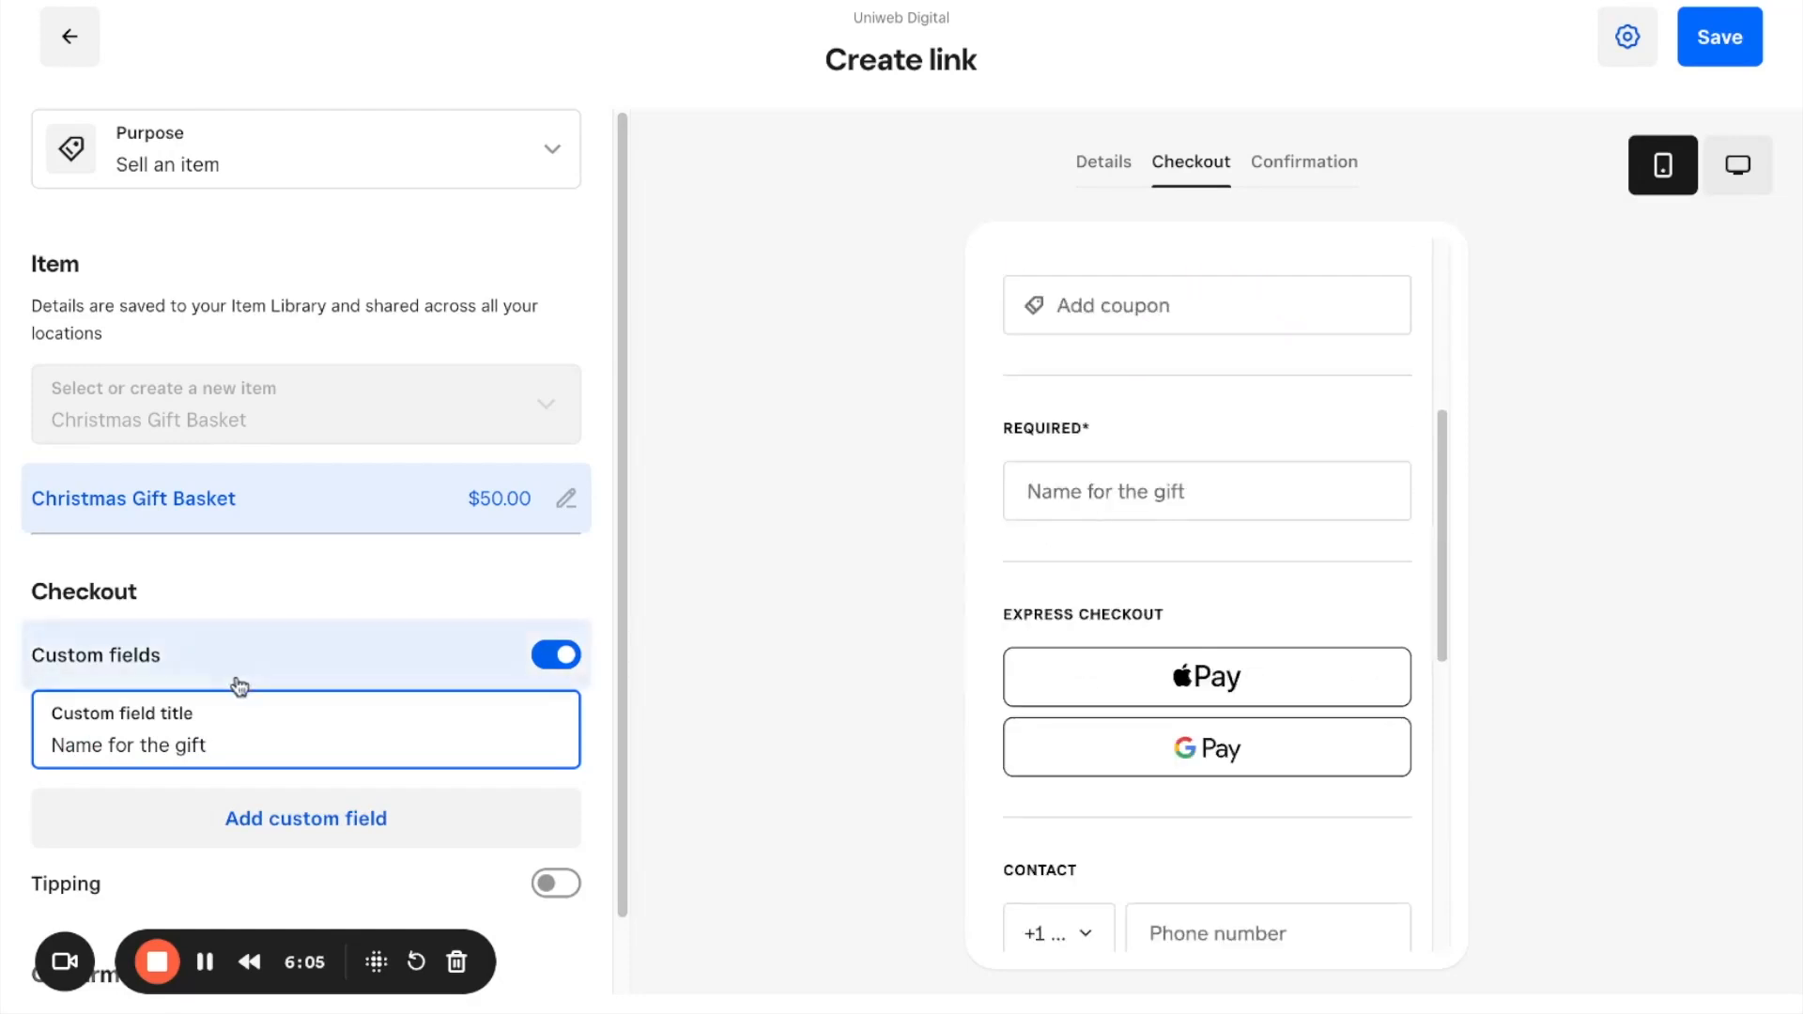
Step: Turn tipping on and off again for the gift basket link
scroll(262, 738, down, 1)
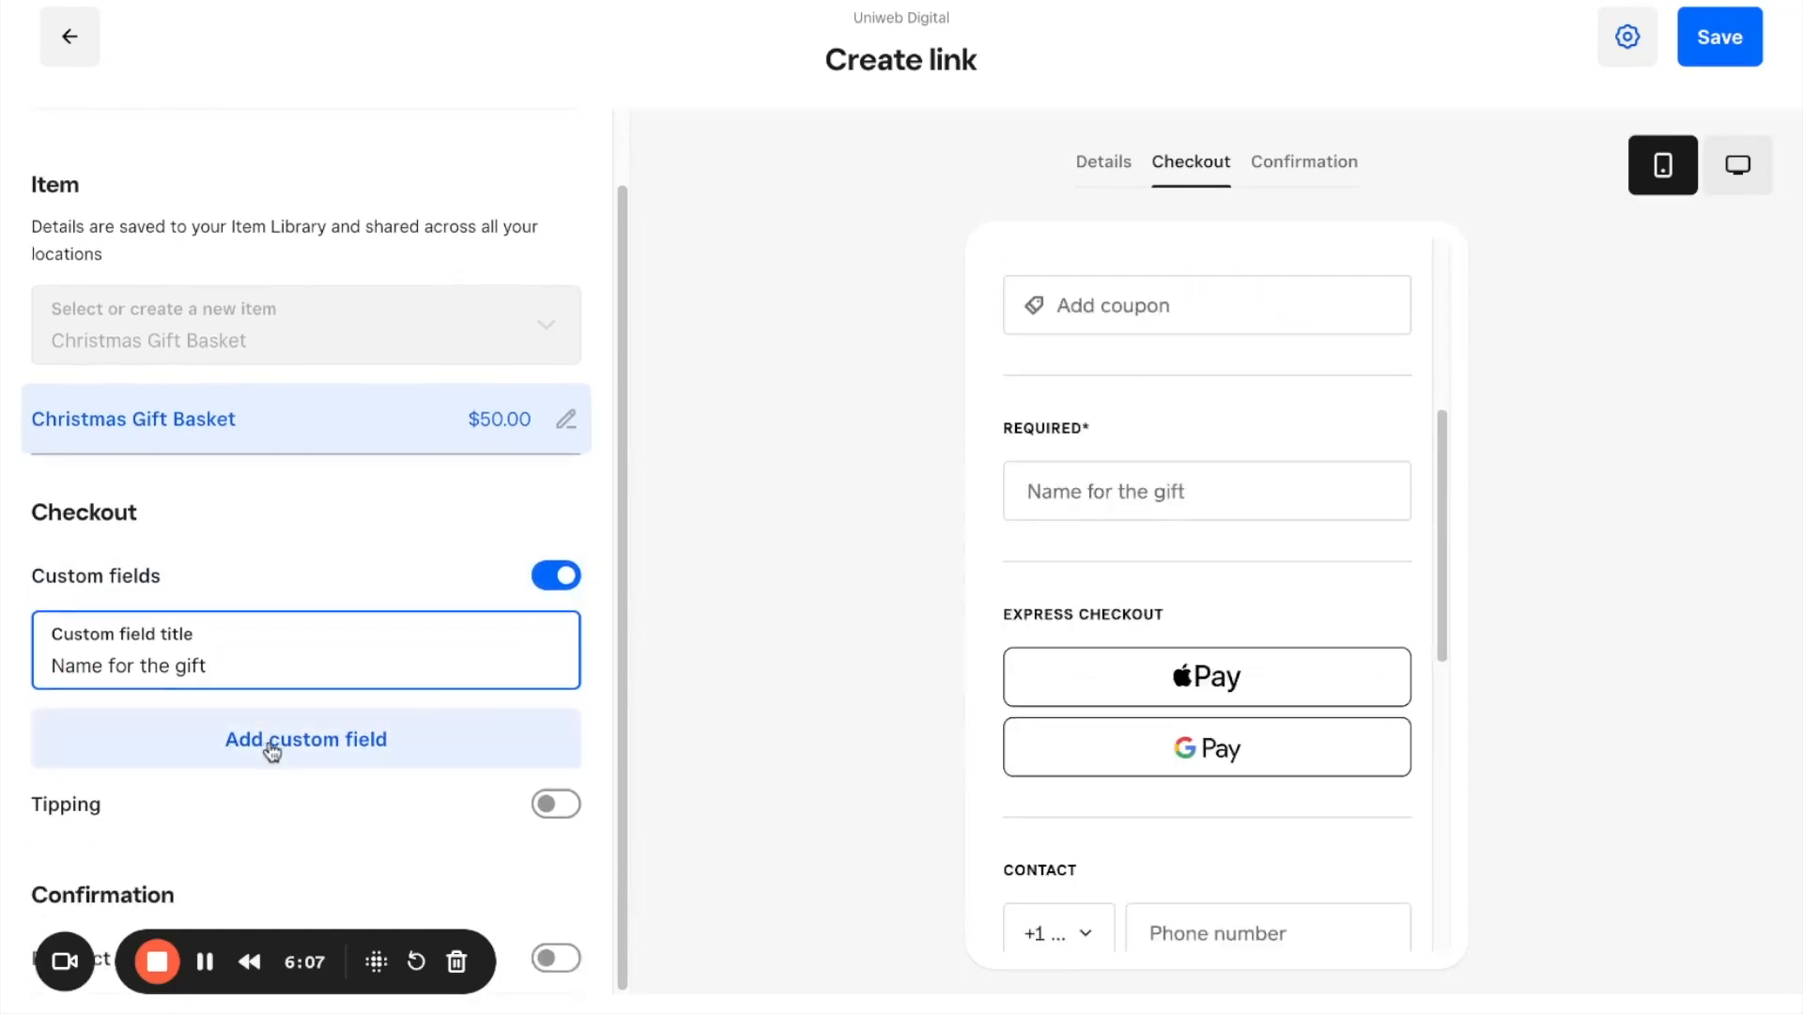
click(534, 805)
click(534, 805)
Step: Change the link's purpose to "Sell an event or class"
scroll(508, 742, up, 1)
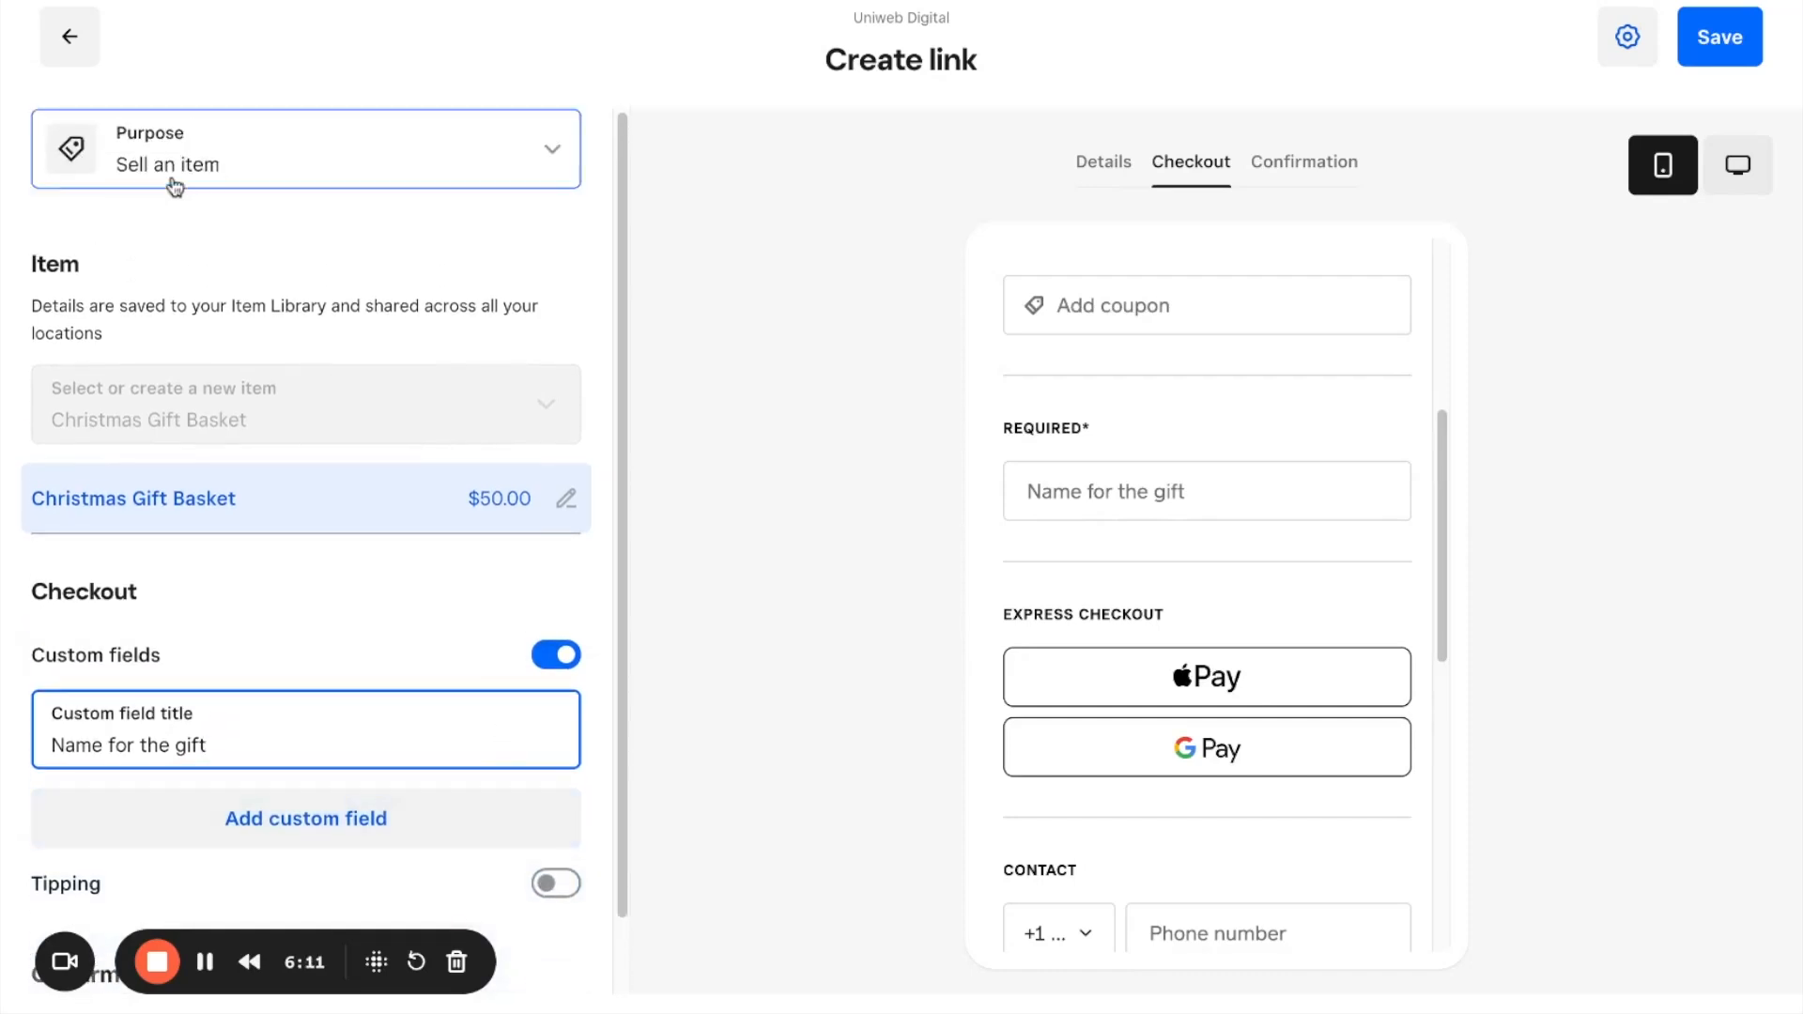
scroll(1125, 318, up, 5)
click(552, 148)
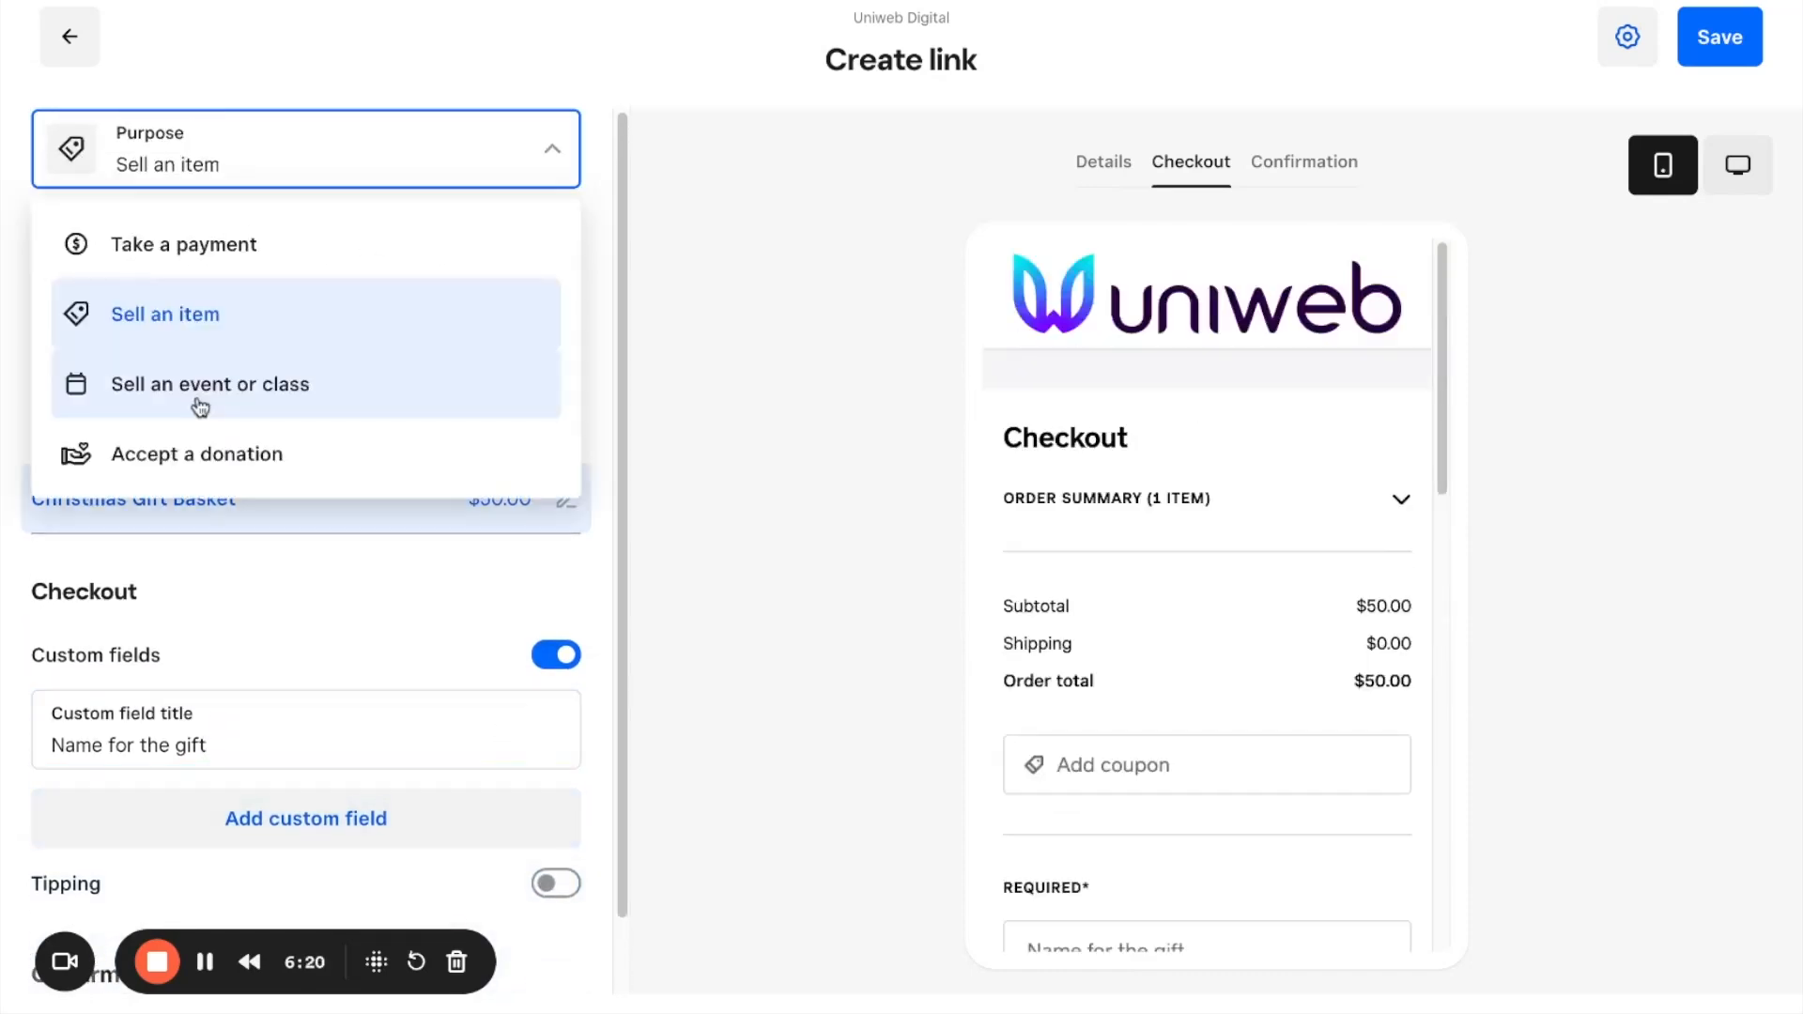
click(253, 405)
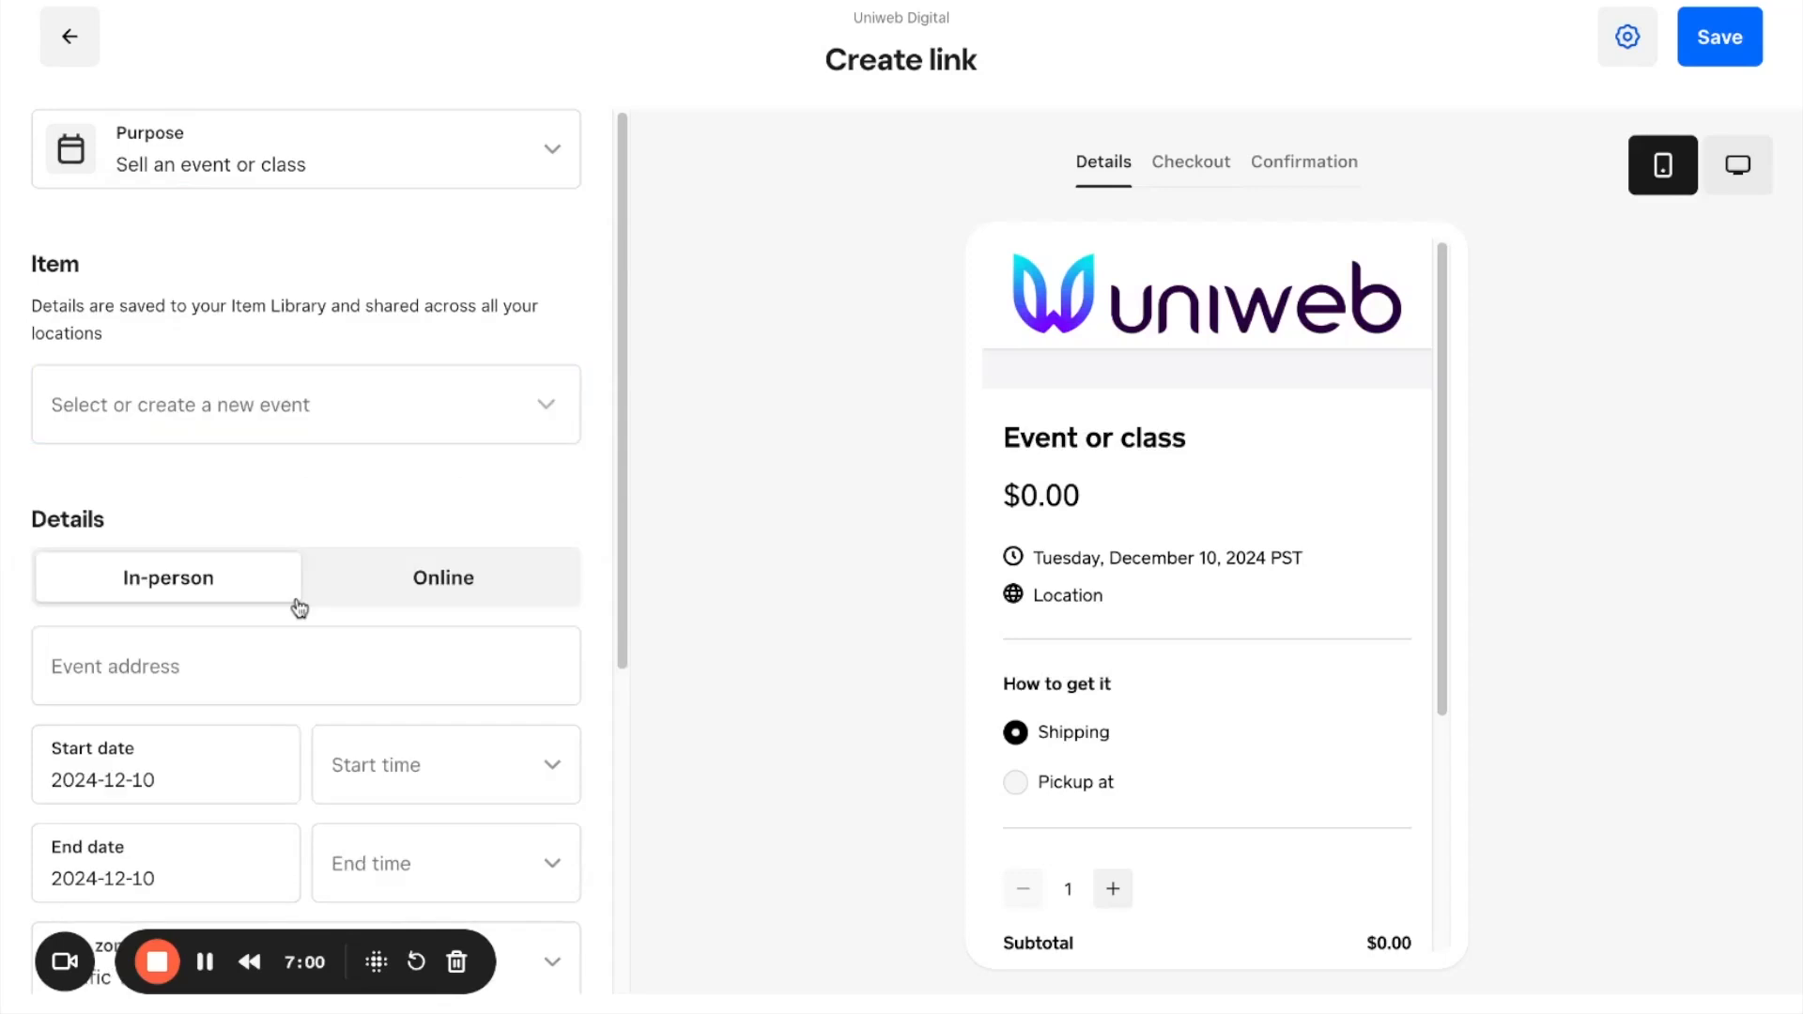
Step: Create a new event named "Zumba Class" for the link
click(326, 416)
text(Zumba Class)
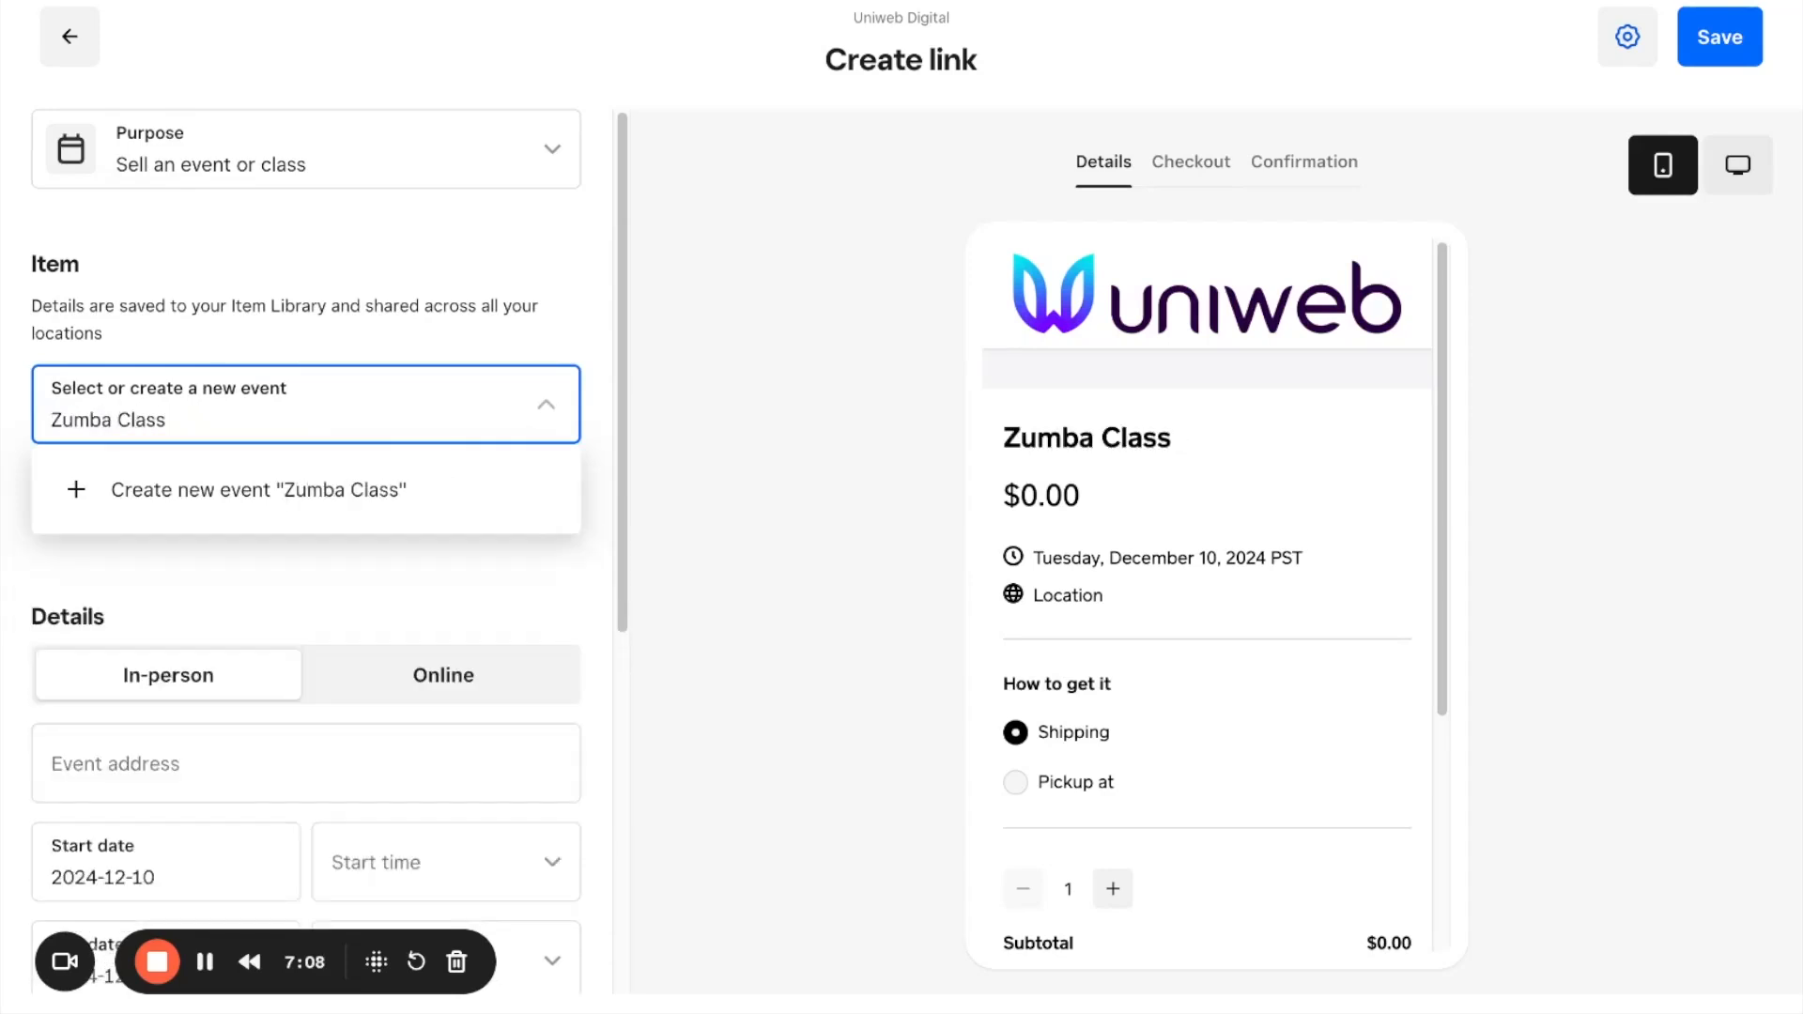
click(305, 500)
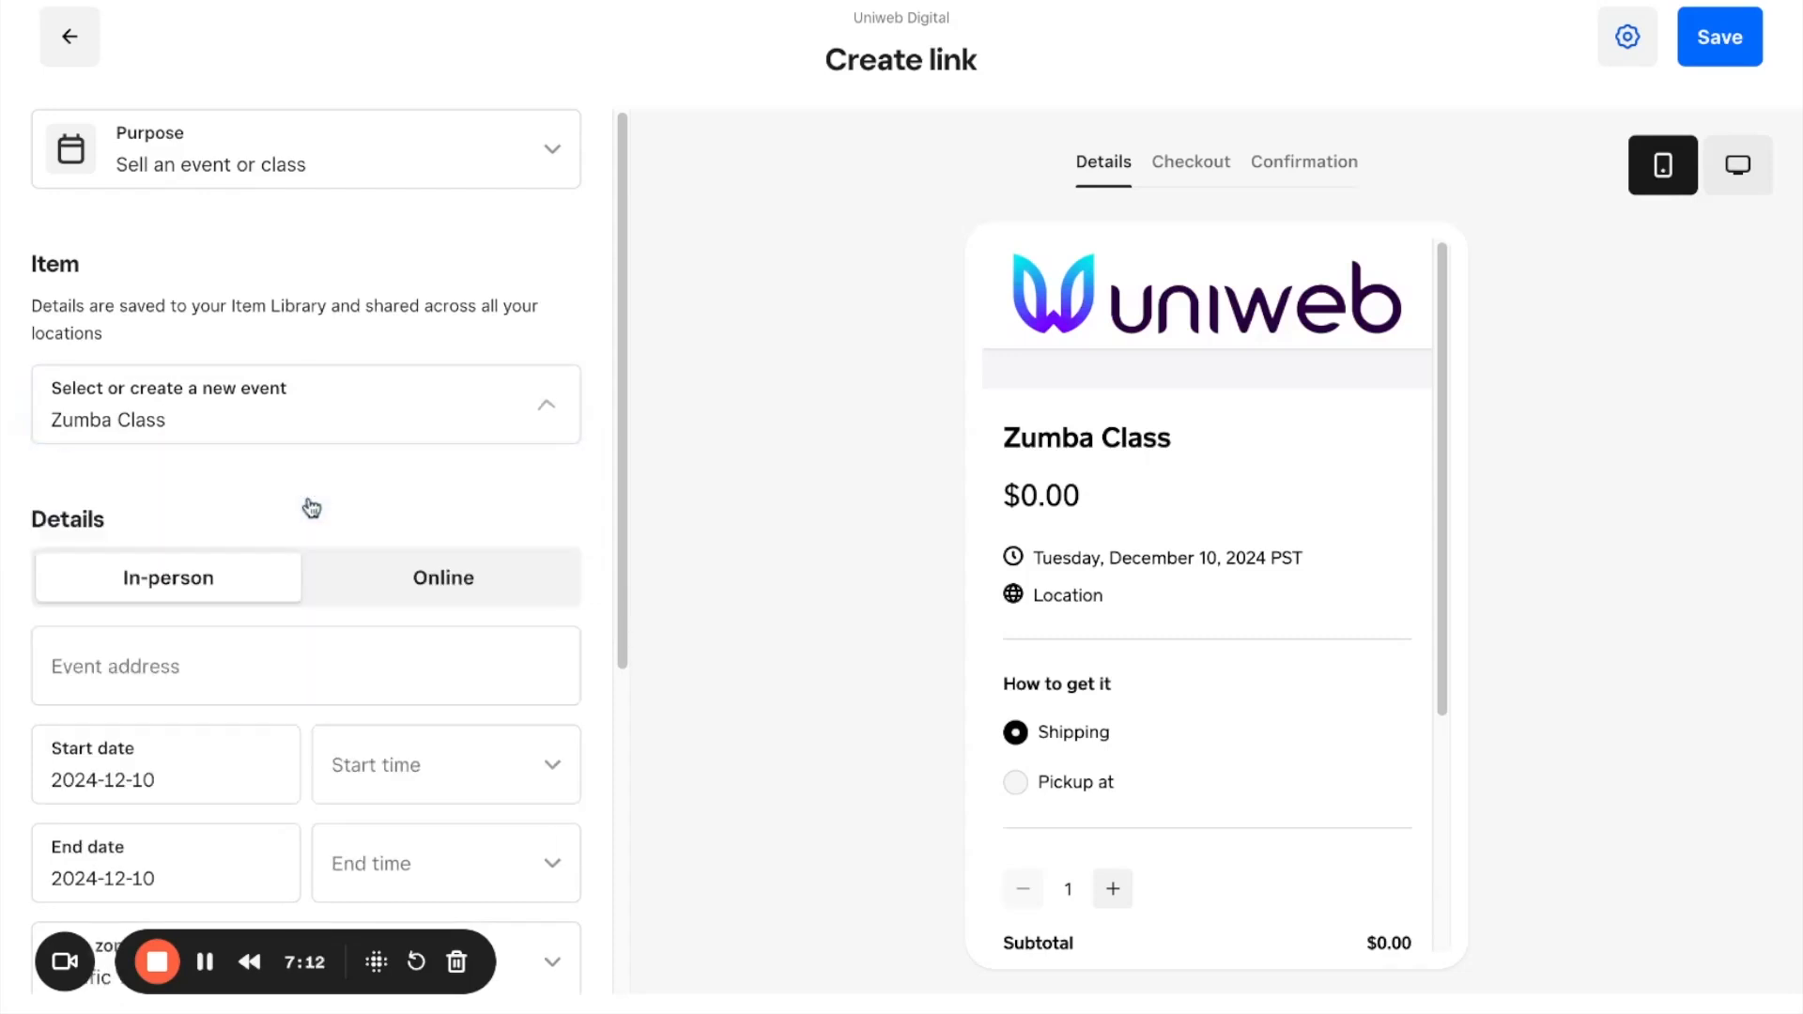
Step: Compare the In-person and Online event formats, choose Online, and open the event link for entry
scroll(244, 610, down, 2)
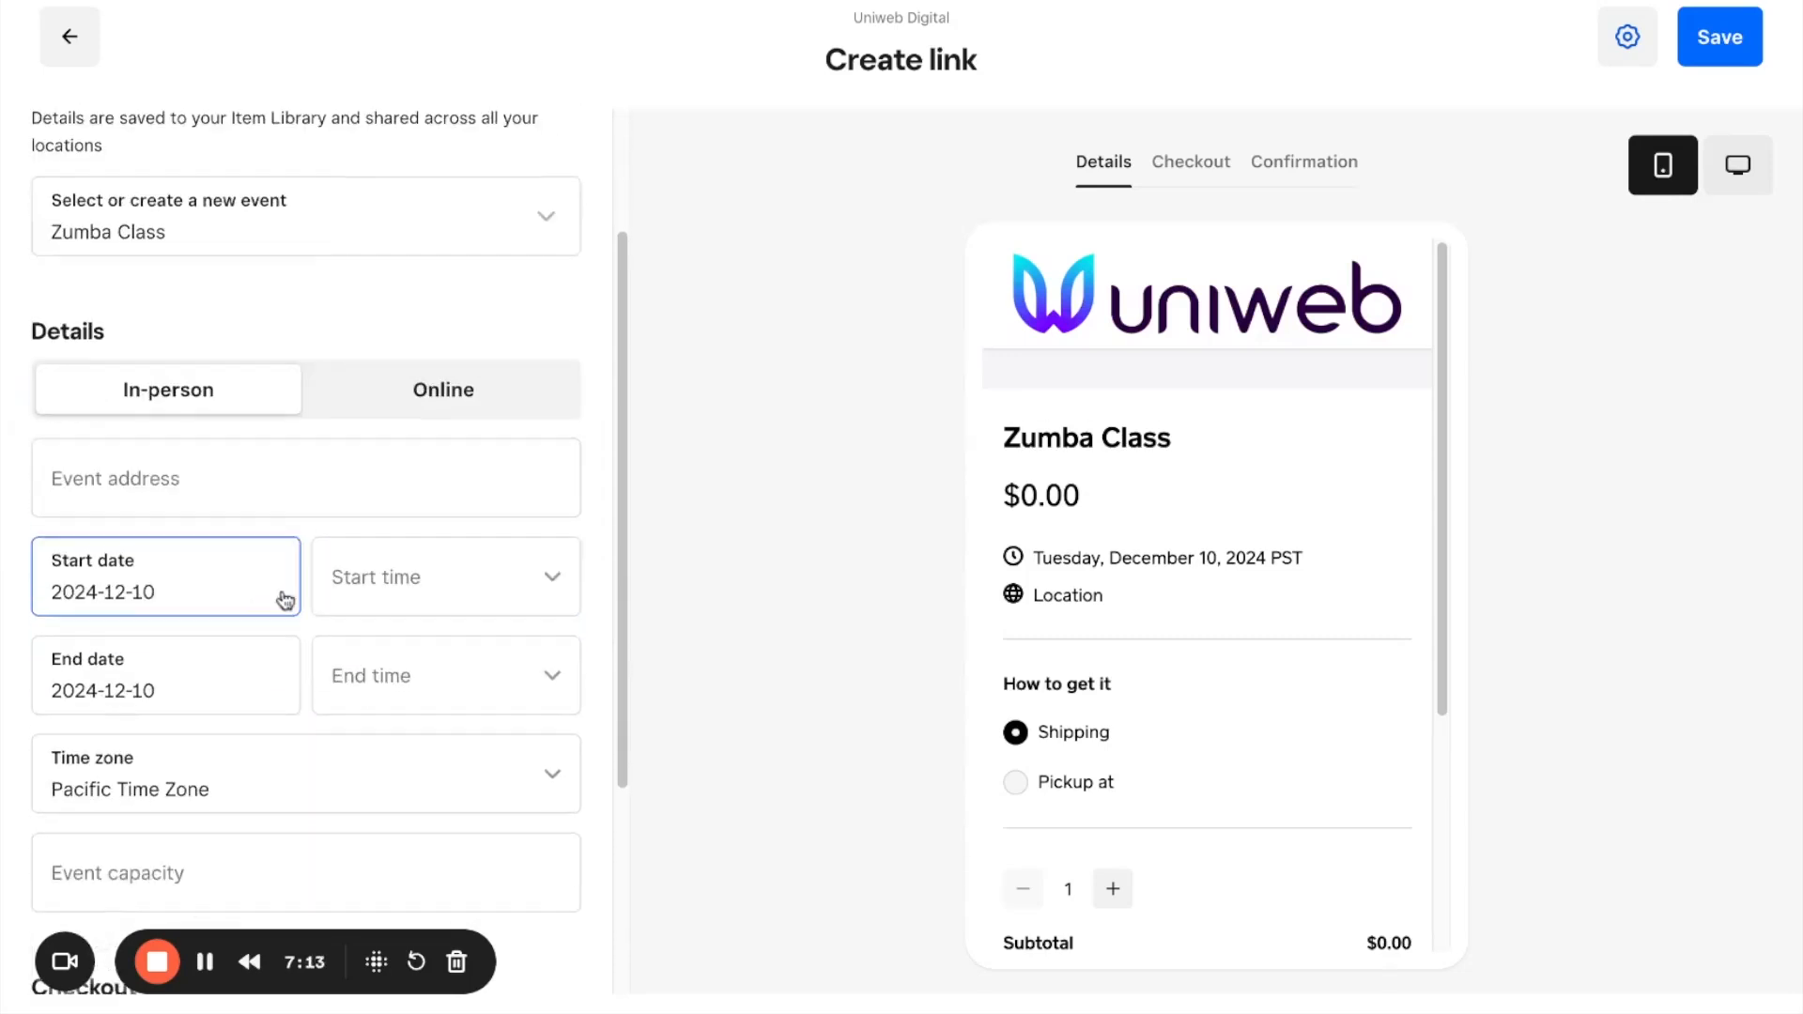
click(472, 402)
click(212, 405)
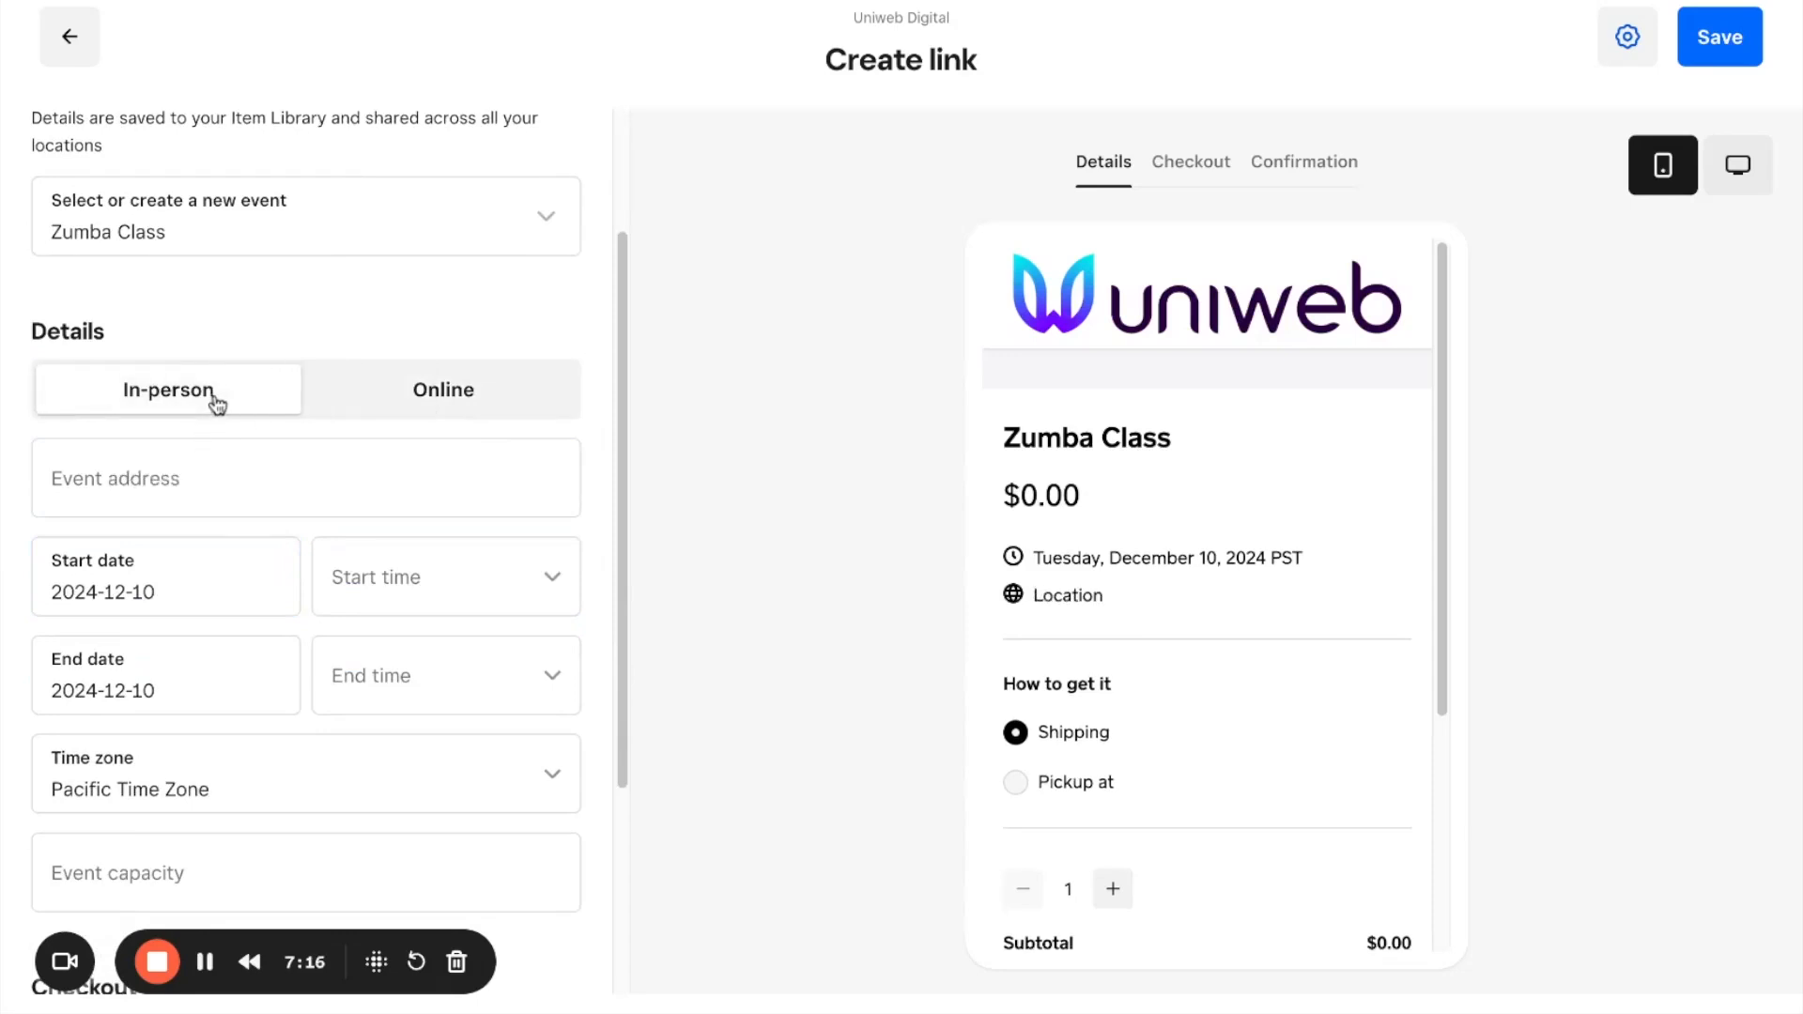
click(423, 412)
click(181, 479)
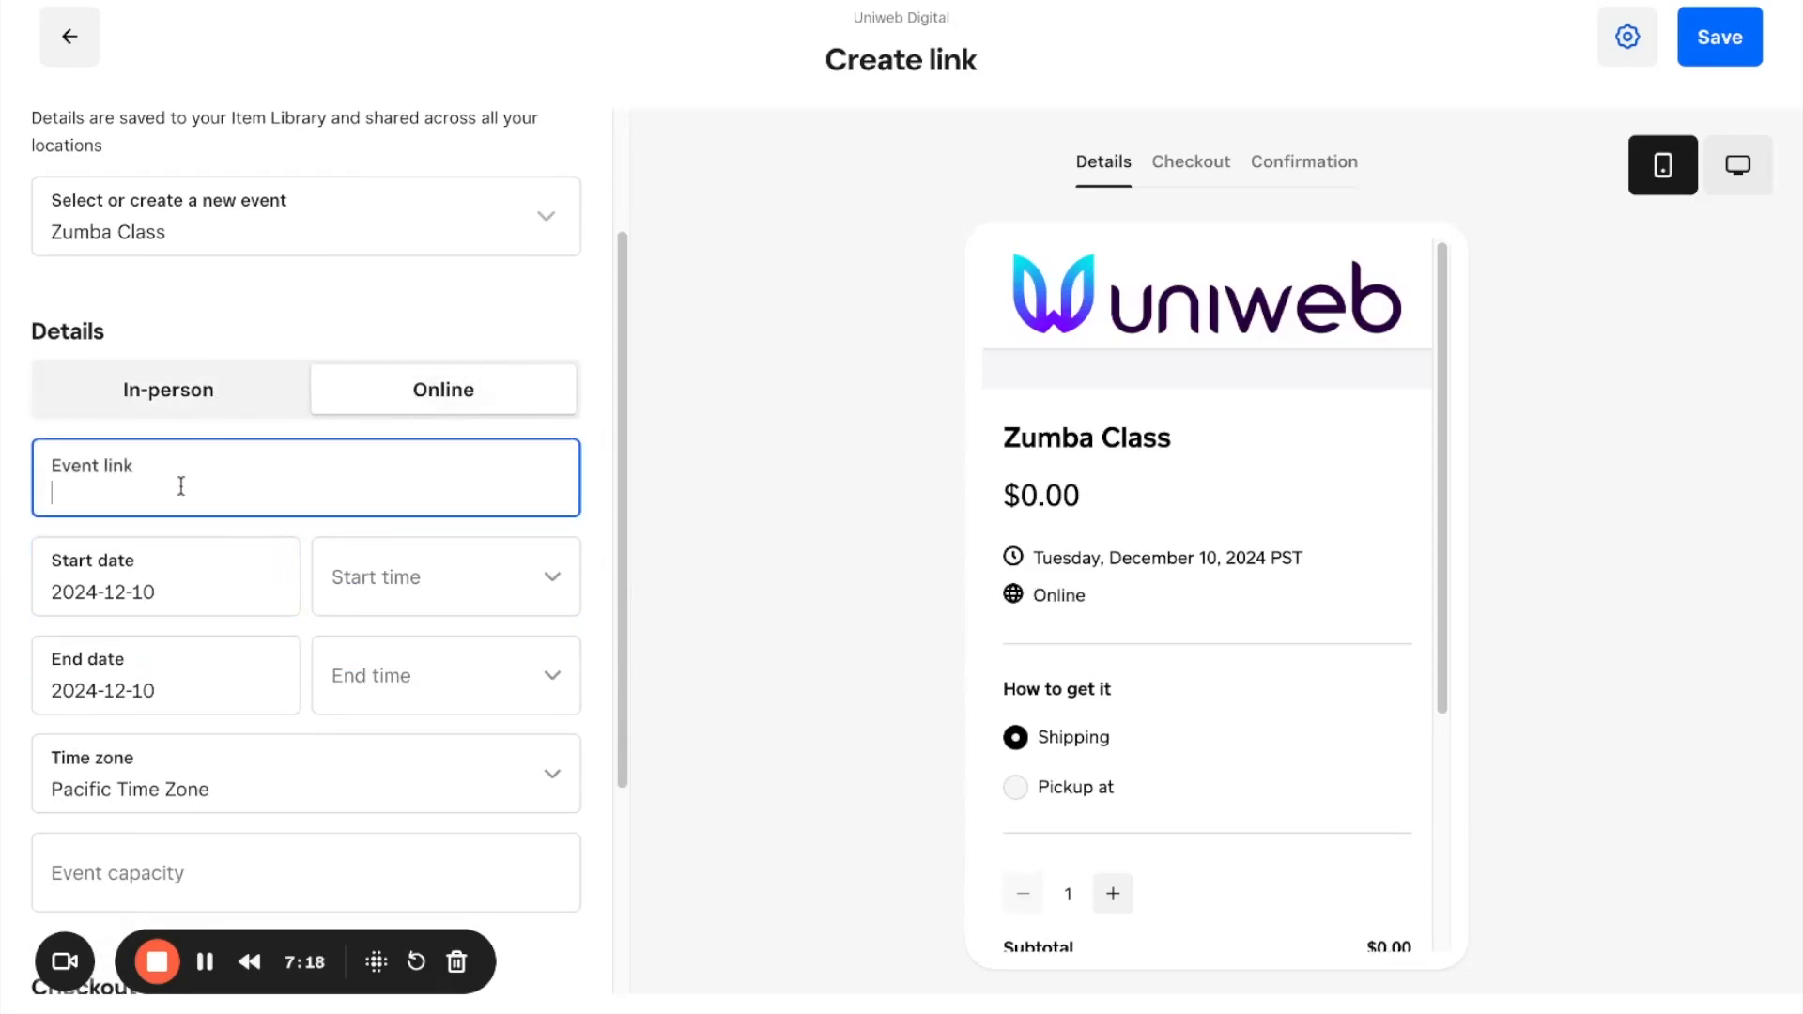
Step: Set the event capacity to 10, and turn tipping on and off again
scroll(187, 479, down, 1)
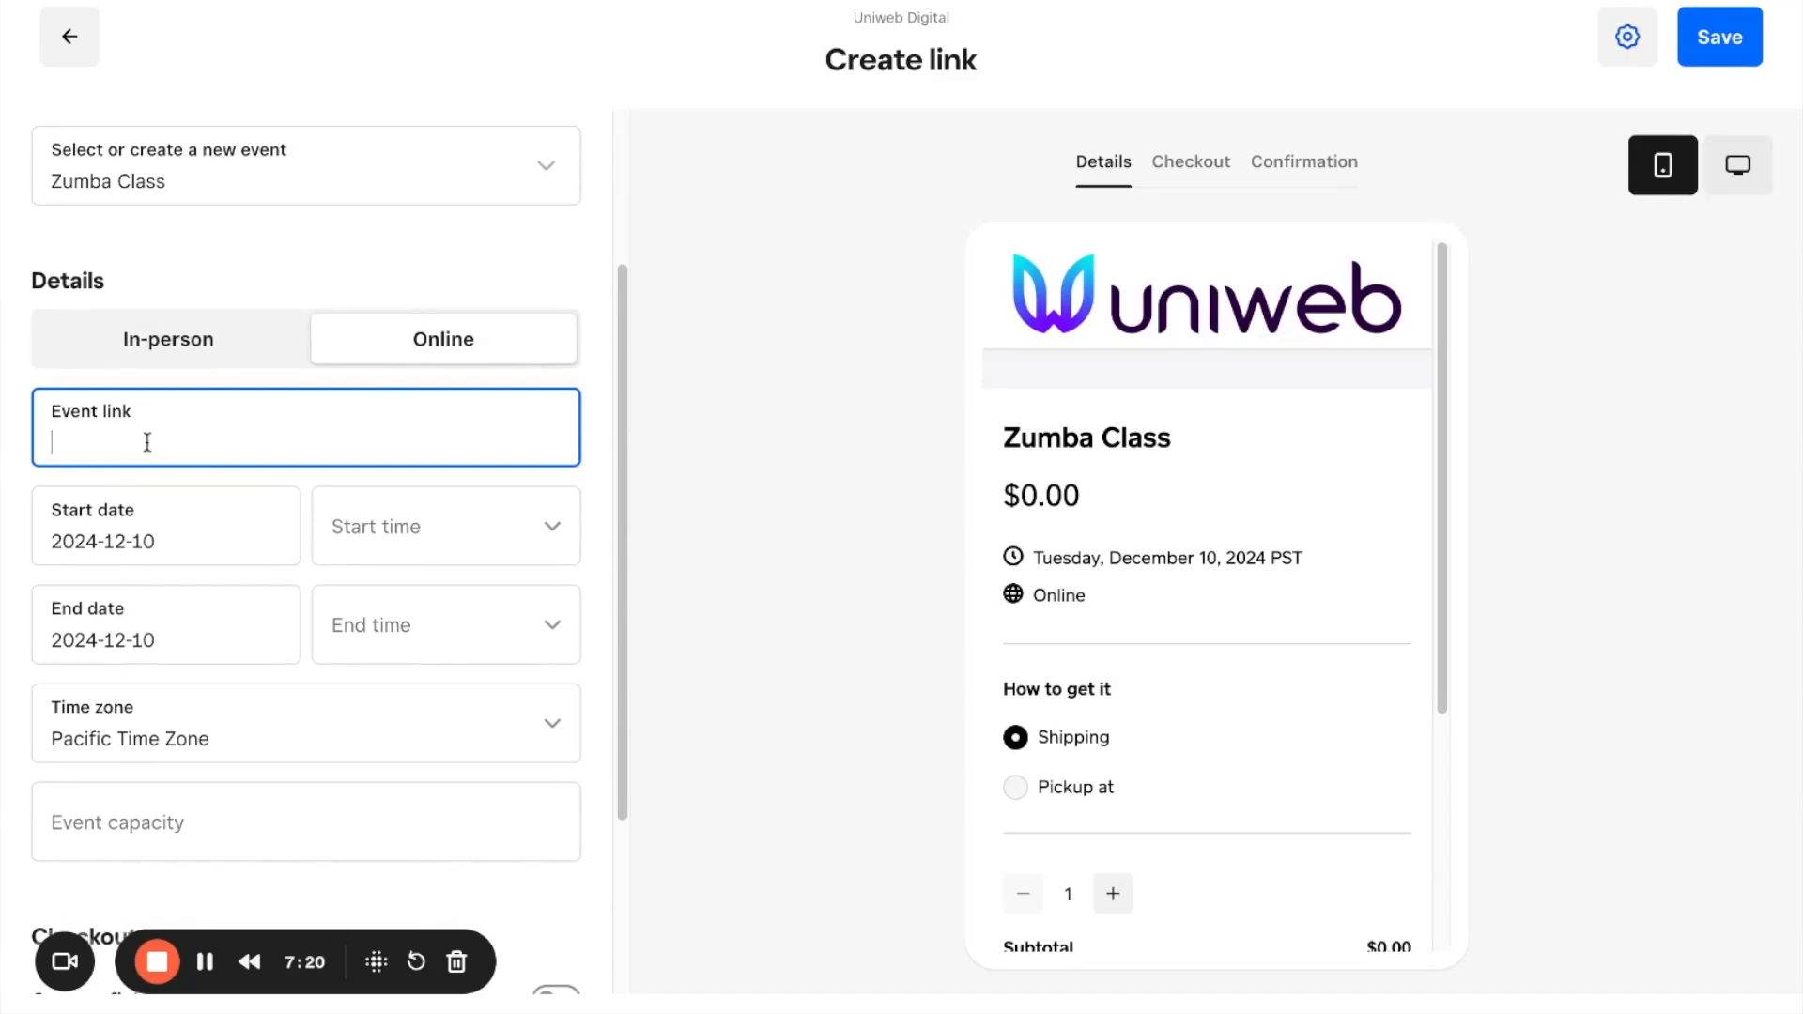
scroll(262, 729, down, 3)
click(154, 571)
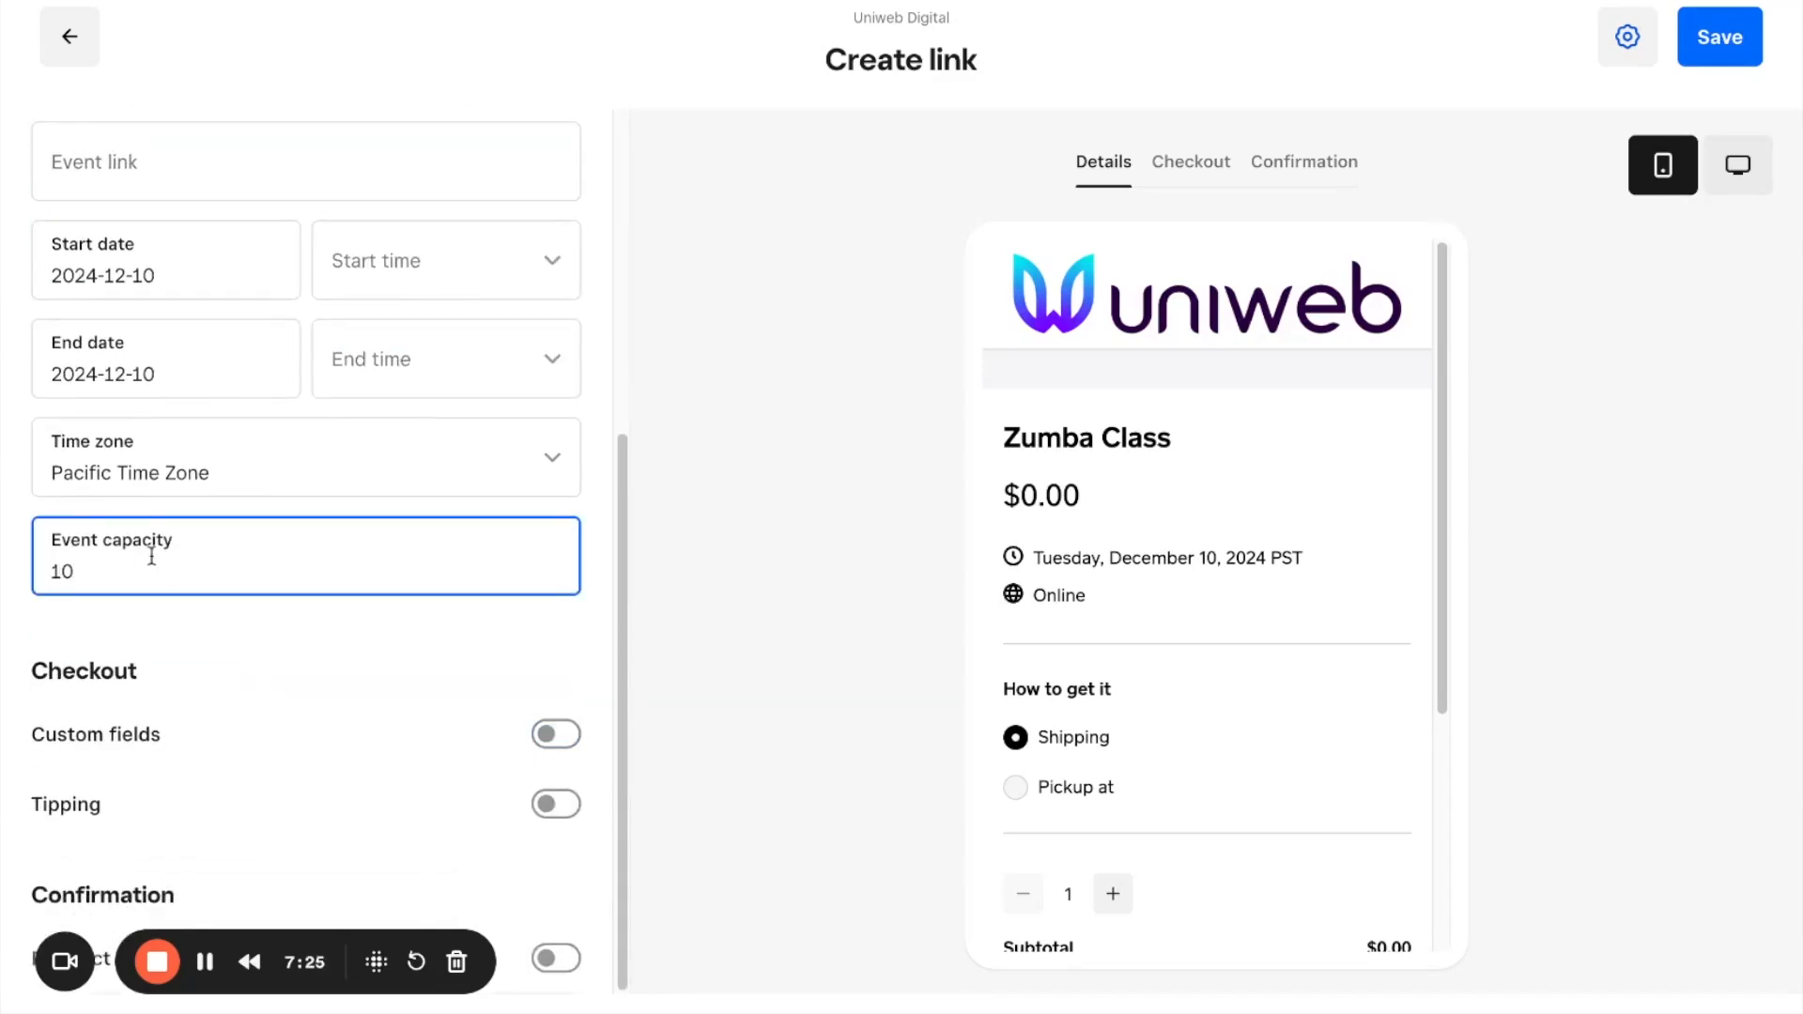
click(386, 819)
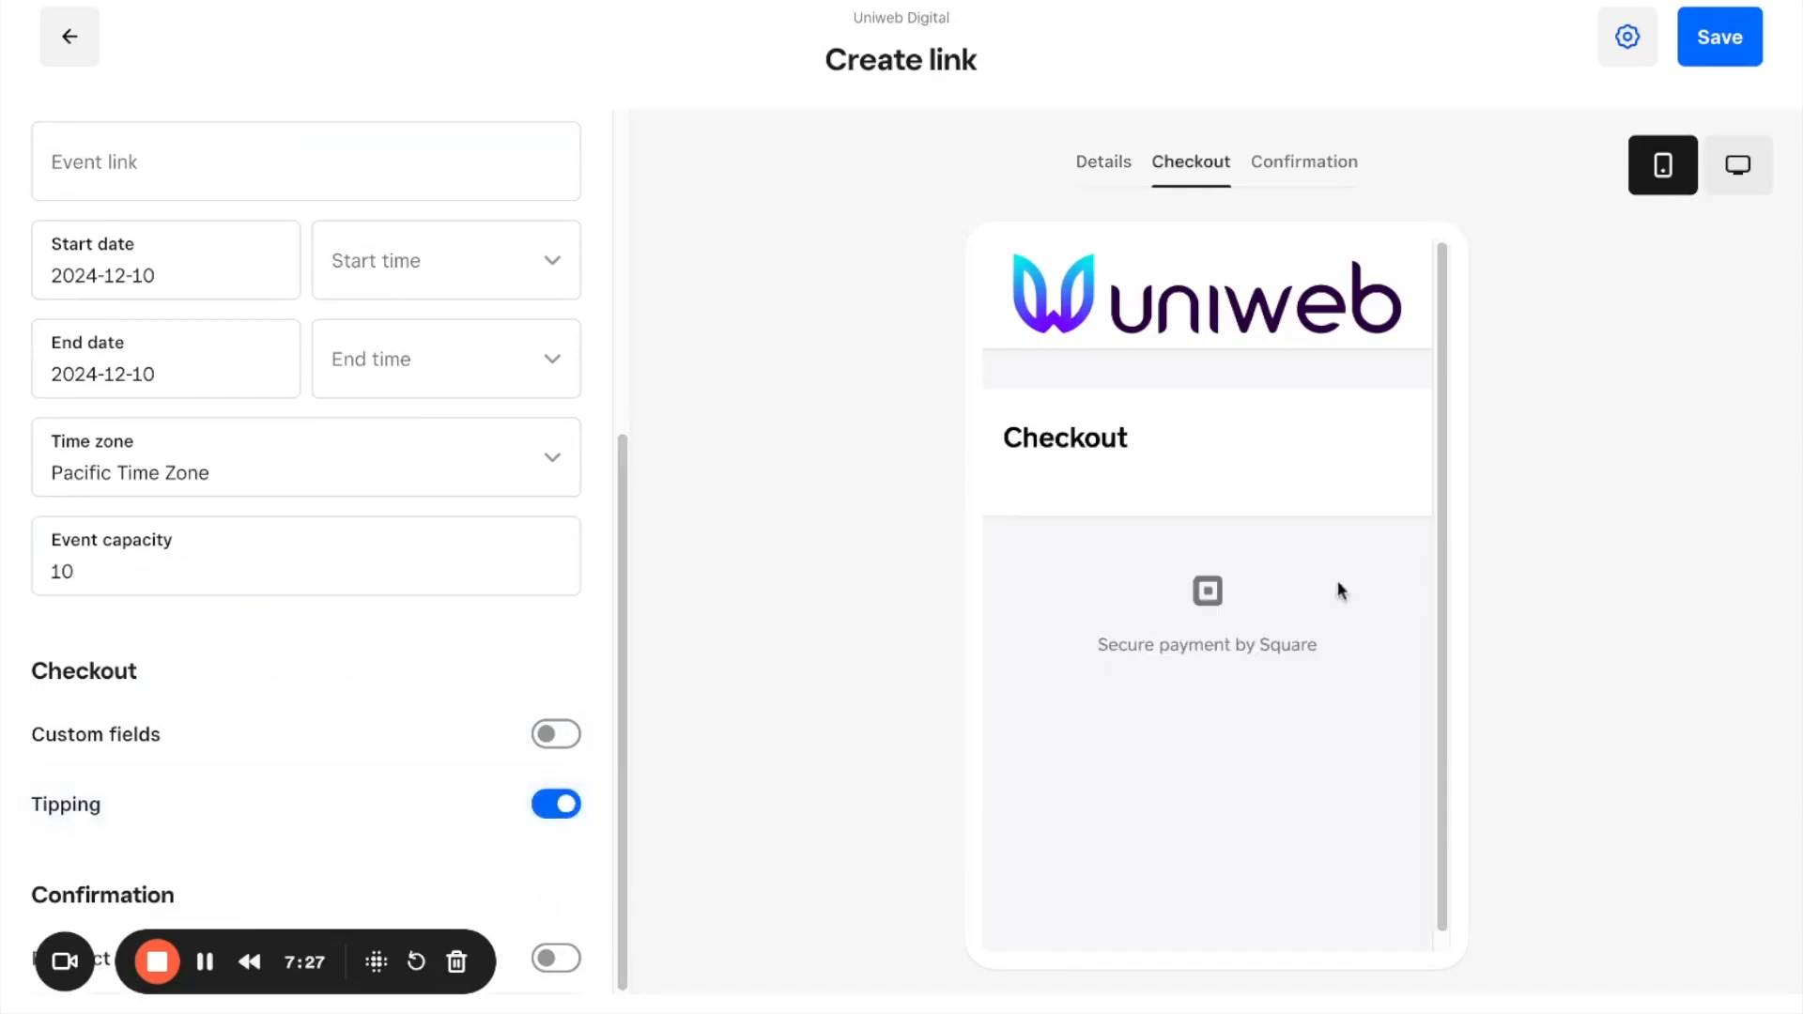
click(564, 808)
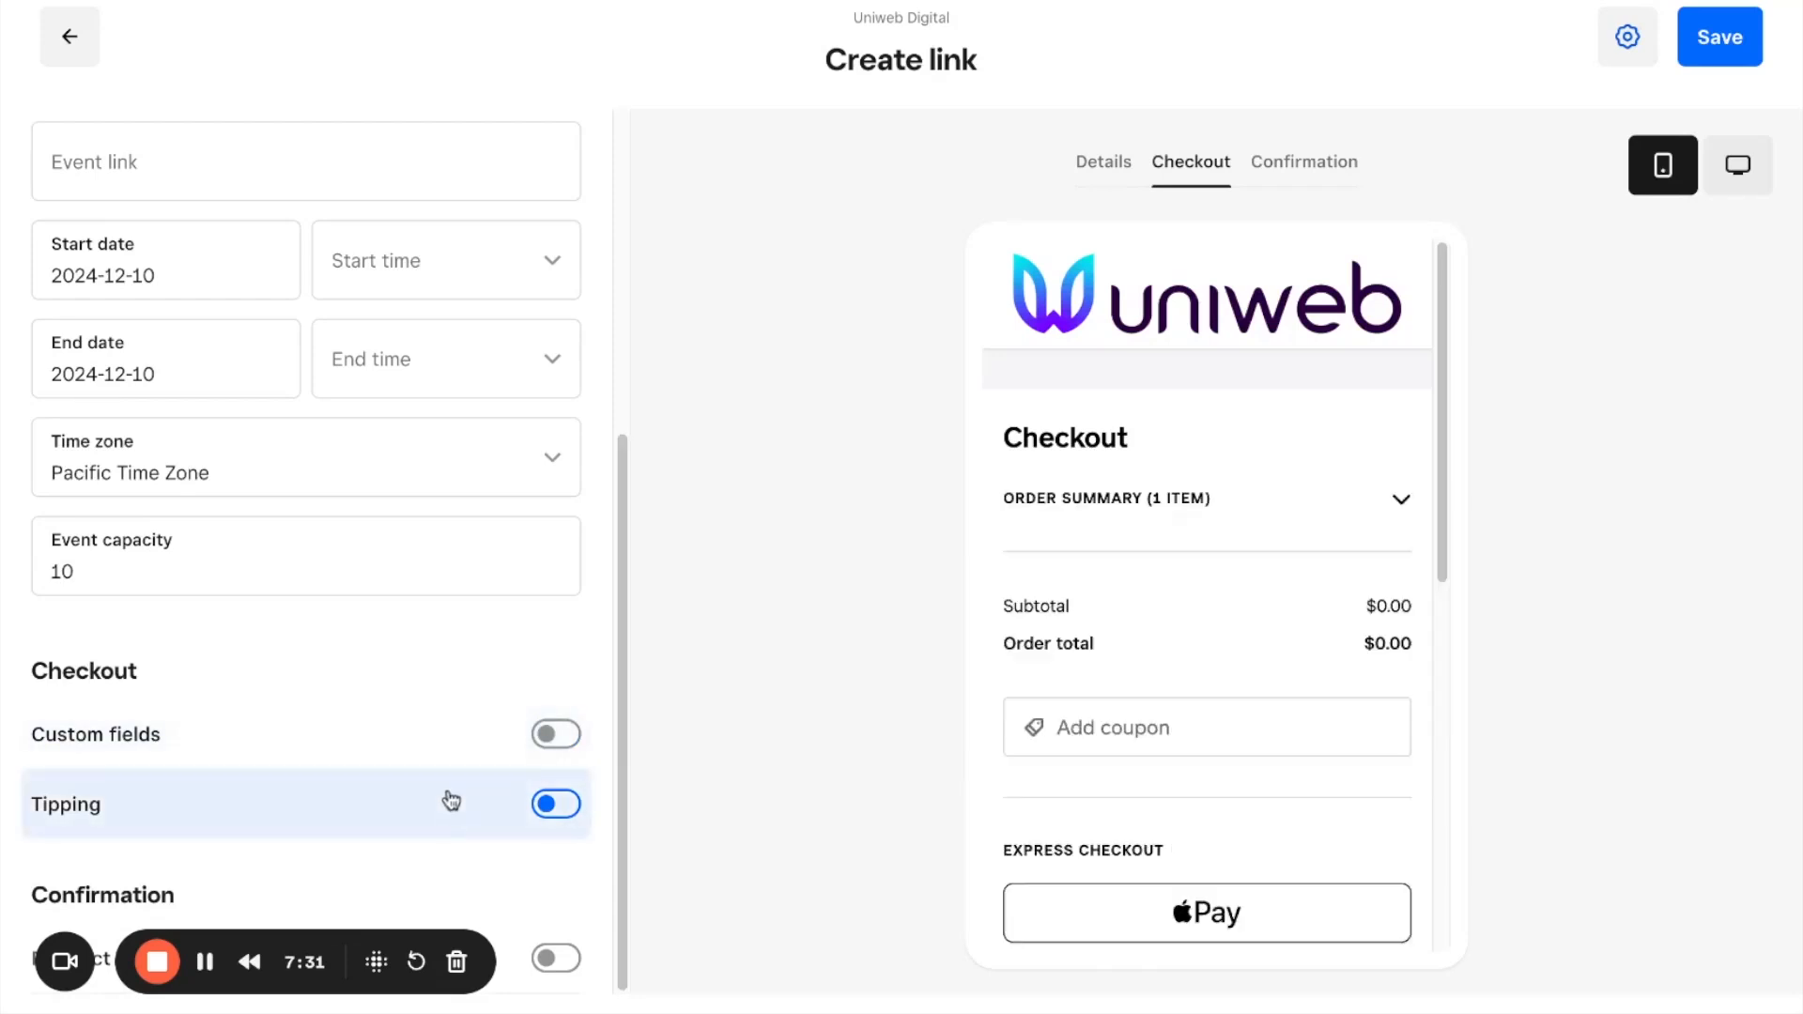
Step: Set the Zumba Class price to $10 and save the item
scroll(516, 503, up, 5)
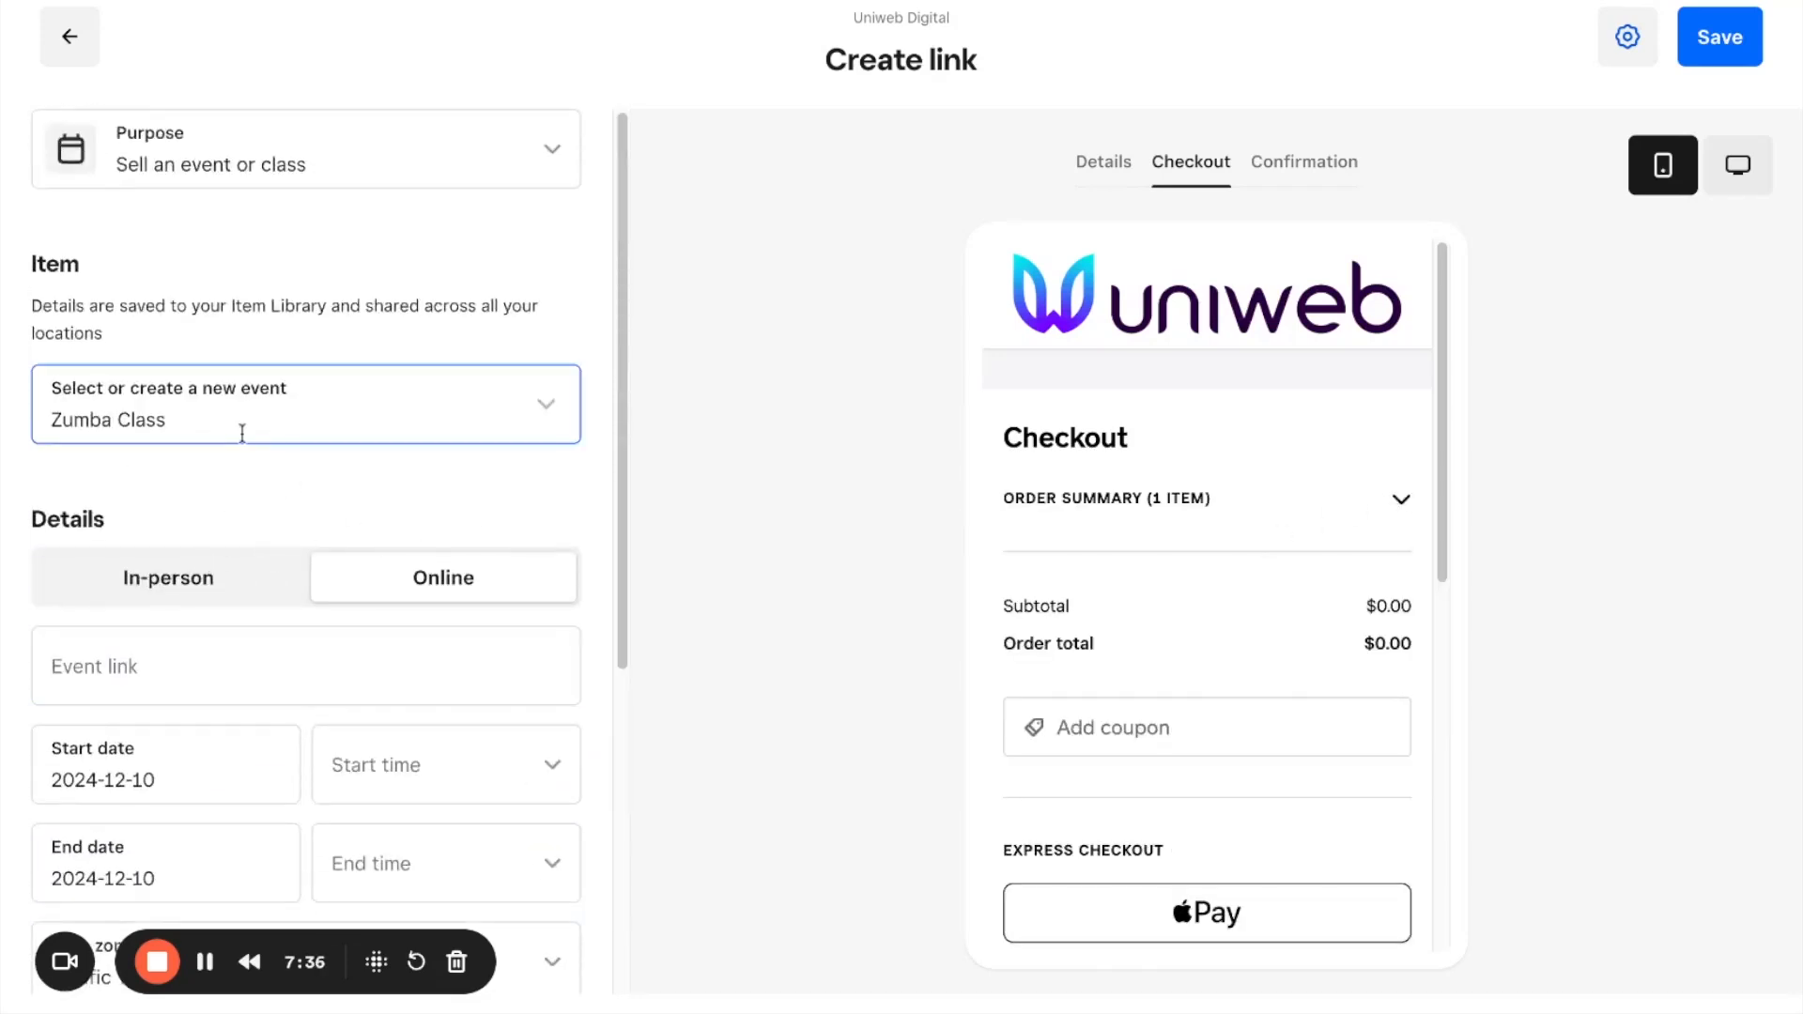
click(311, 401)
click(270, 490)
click(1011, 367)
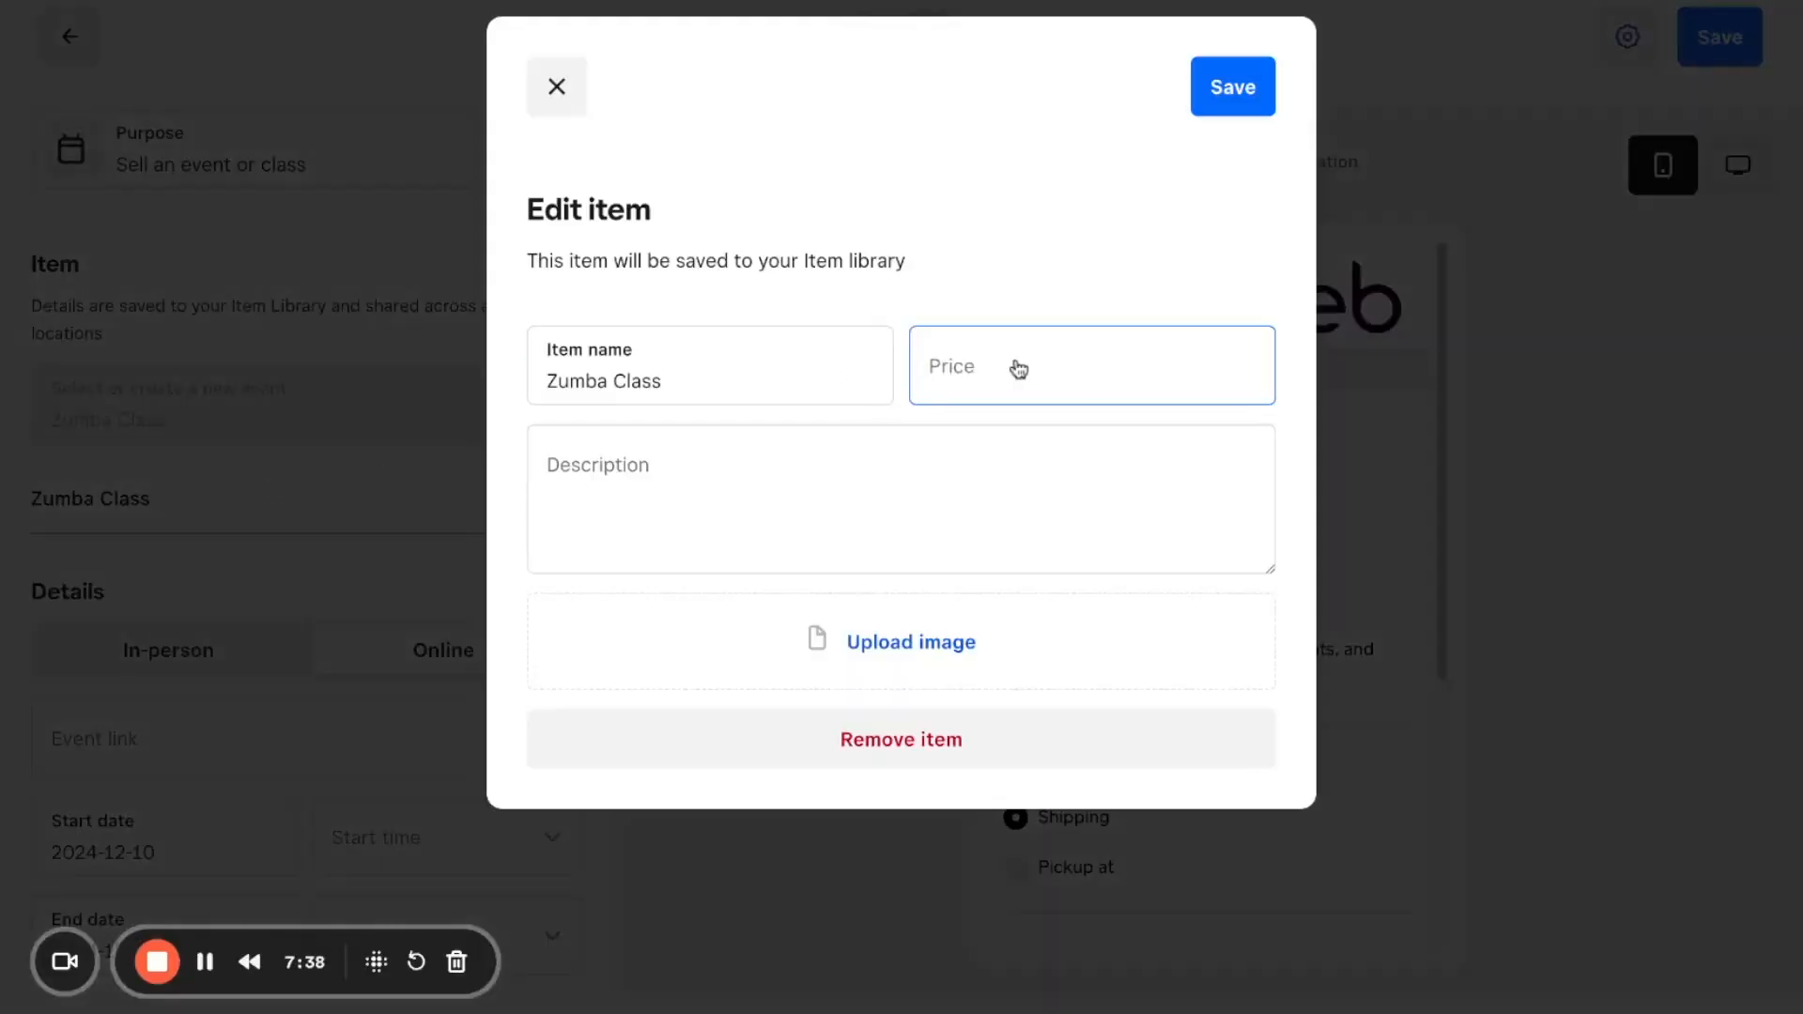
text(10)
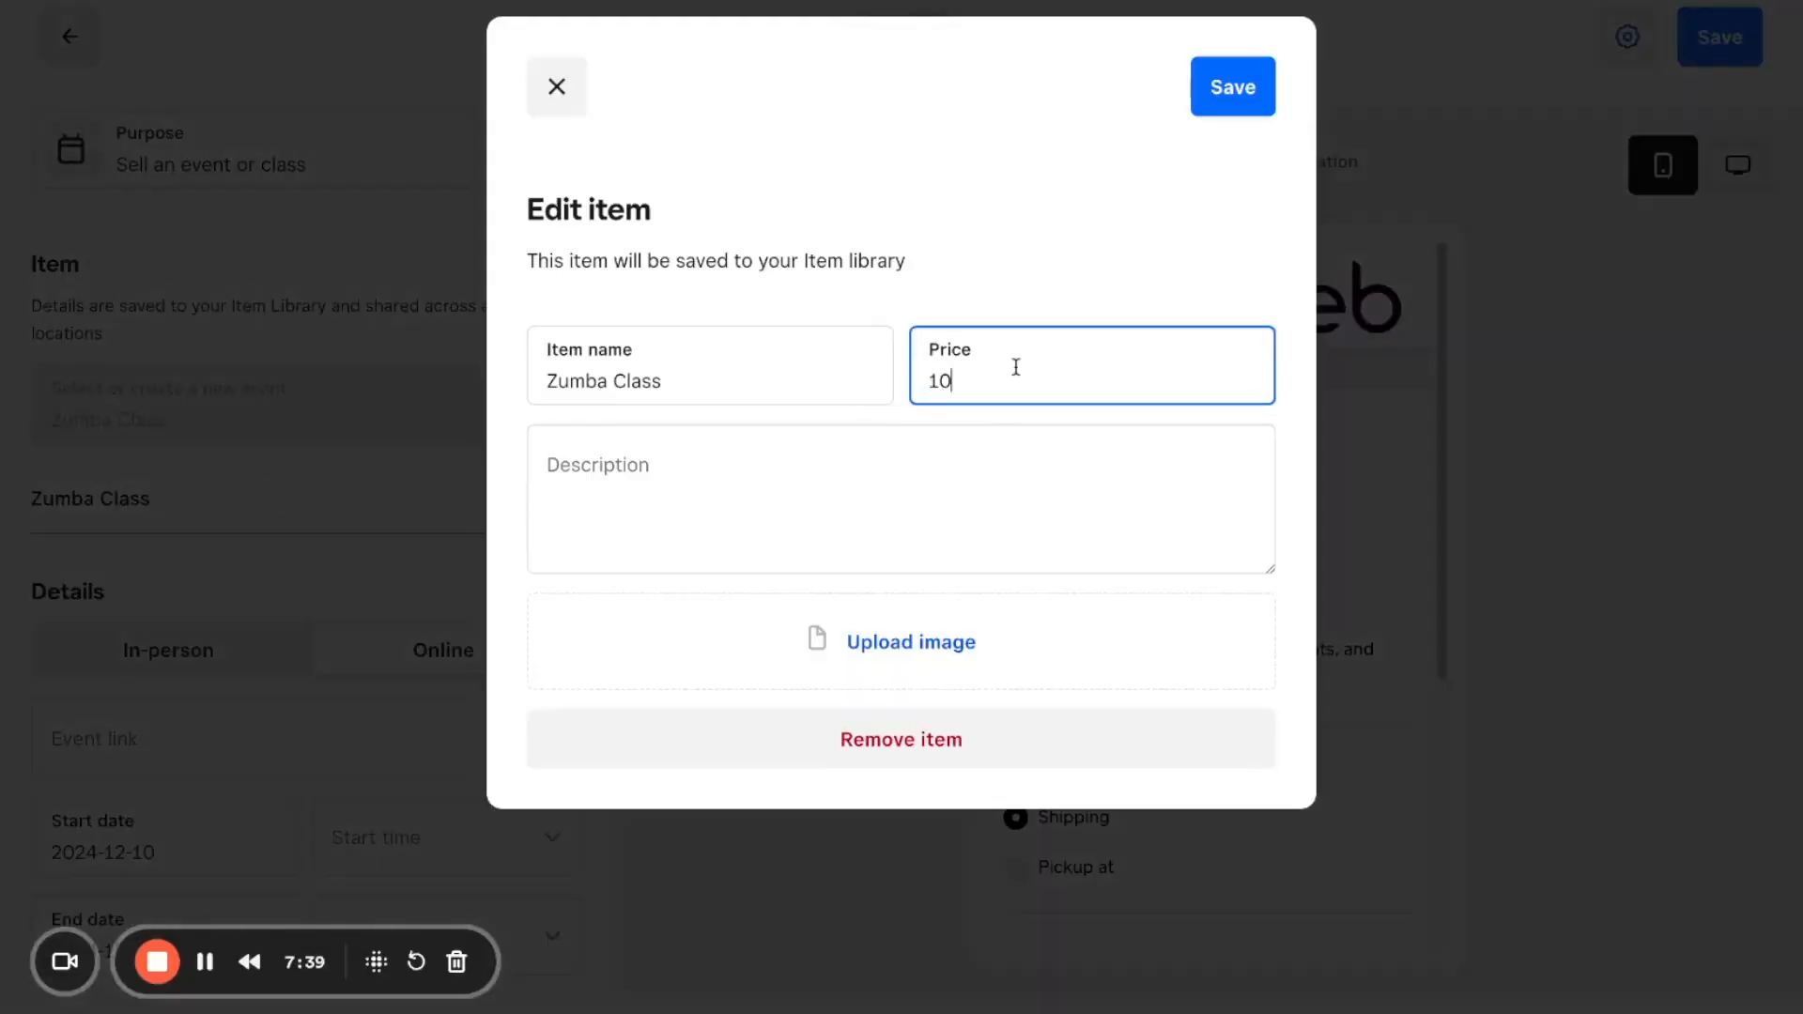
click(1221, 86)
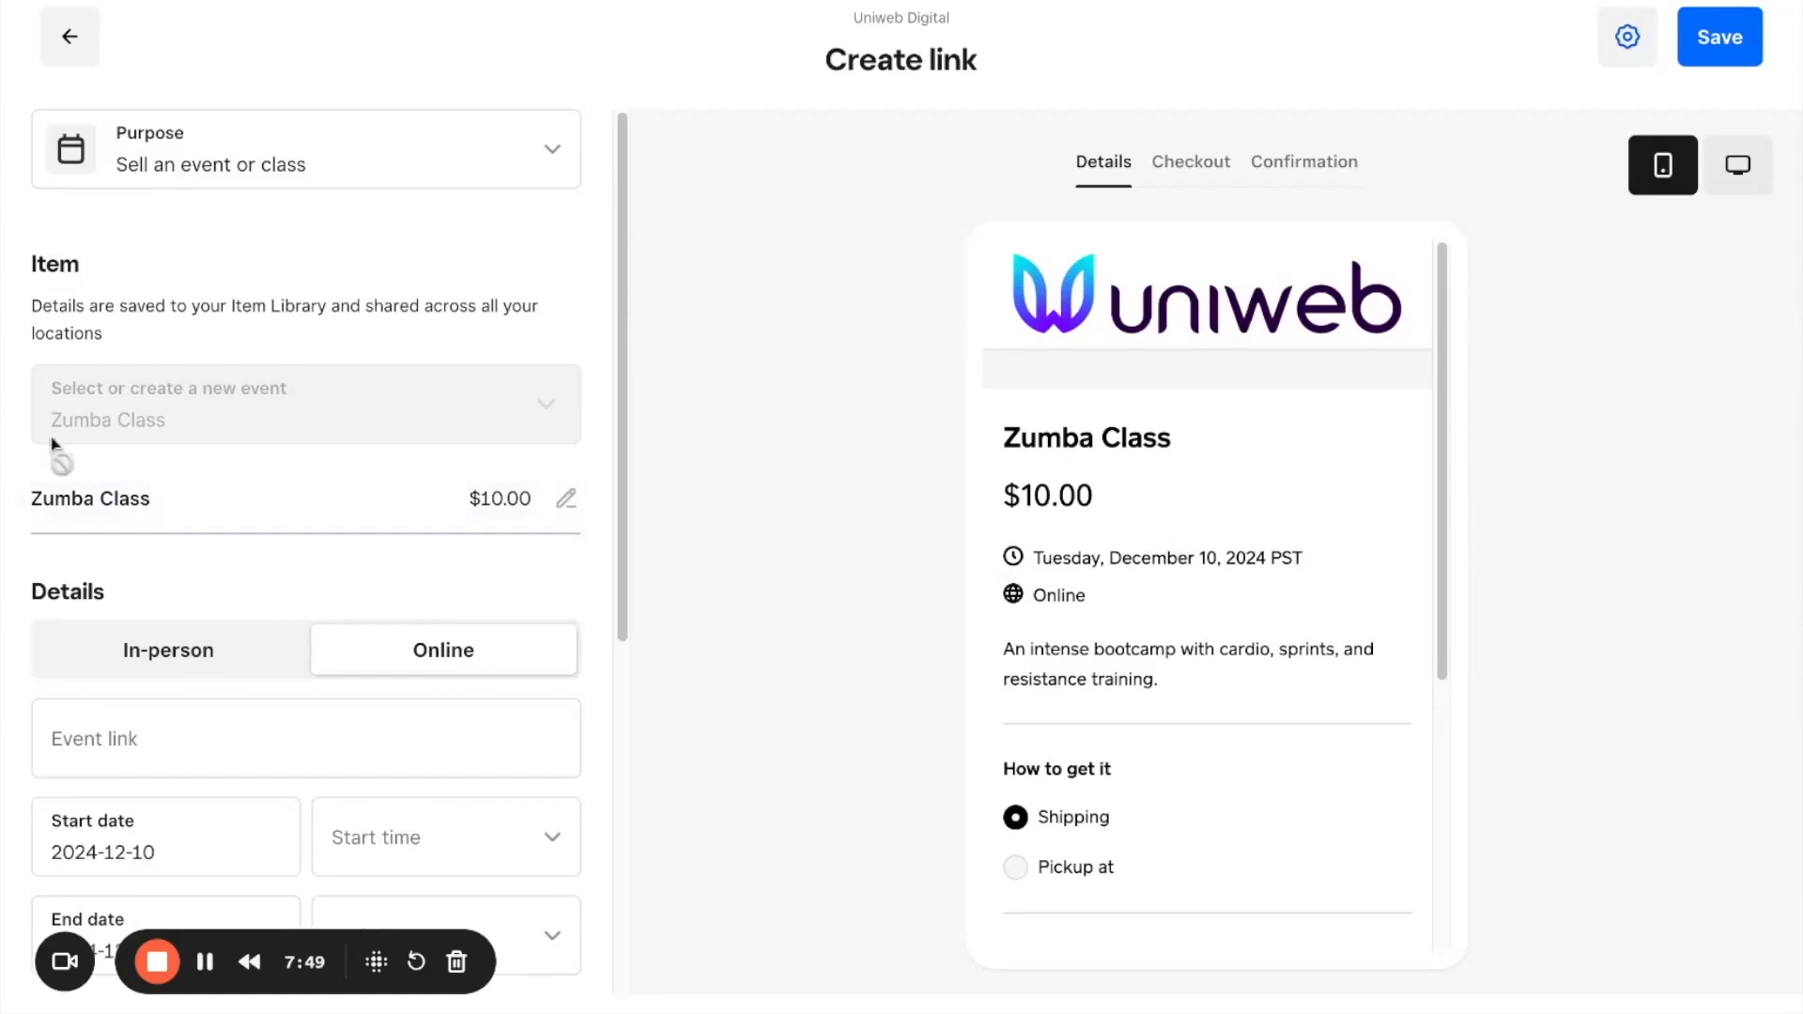
Step: Rename the Zumba Class event to "Christmass Wrapping Class" and save the item
click(56, 498)
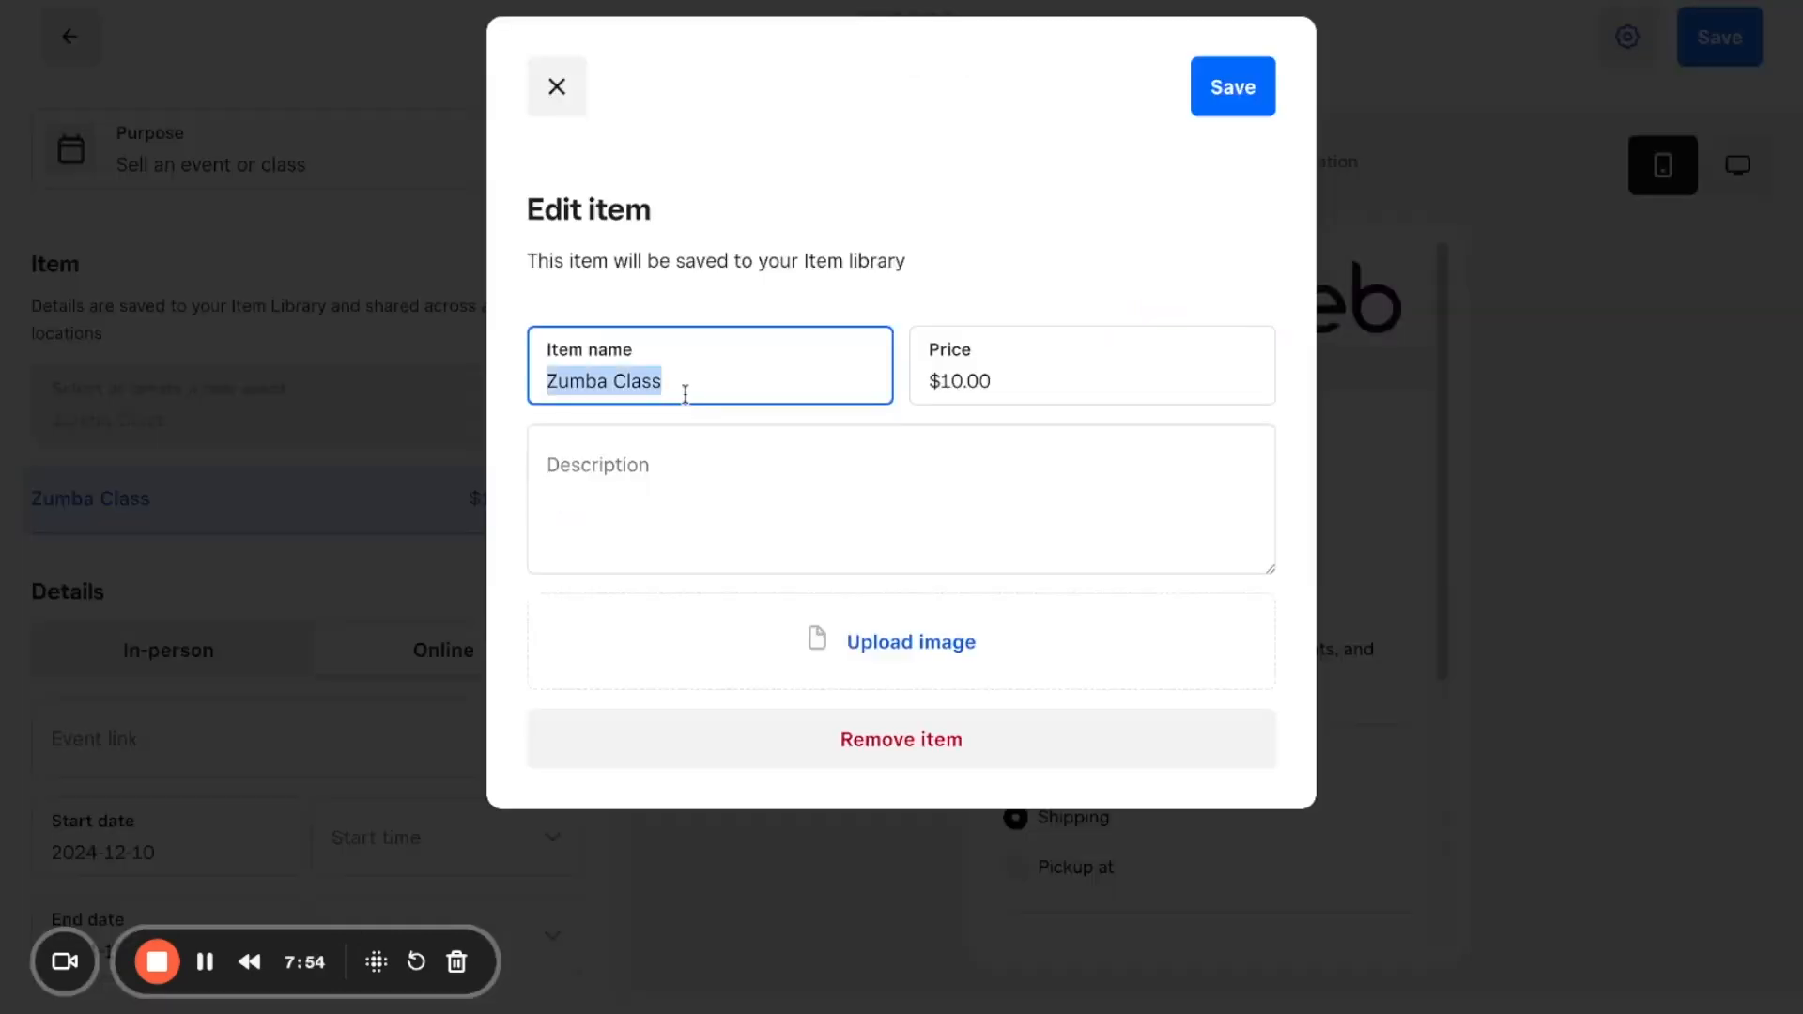
text(Christmass Wrapping CLa)
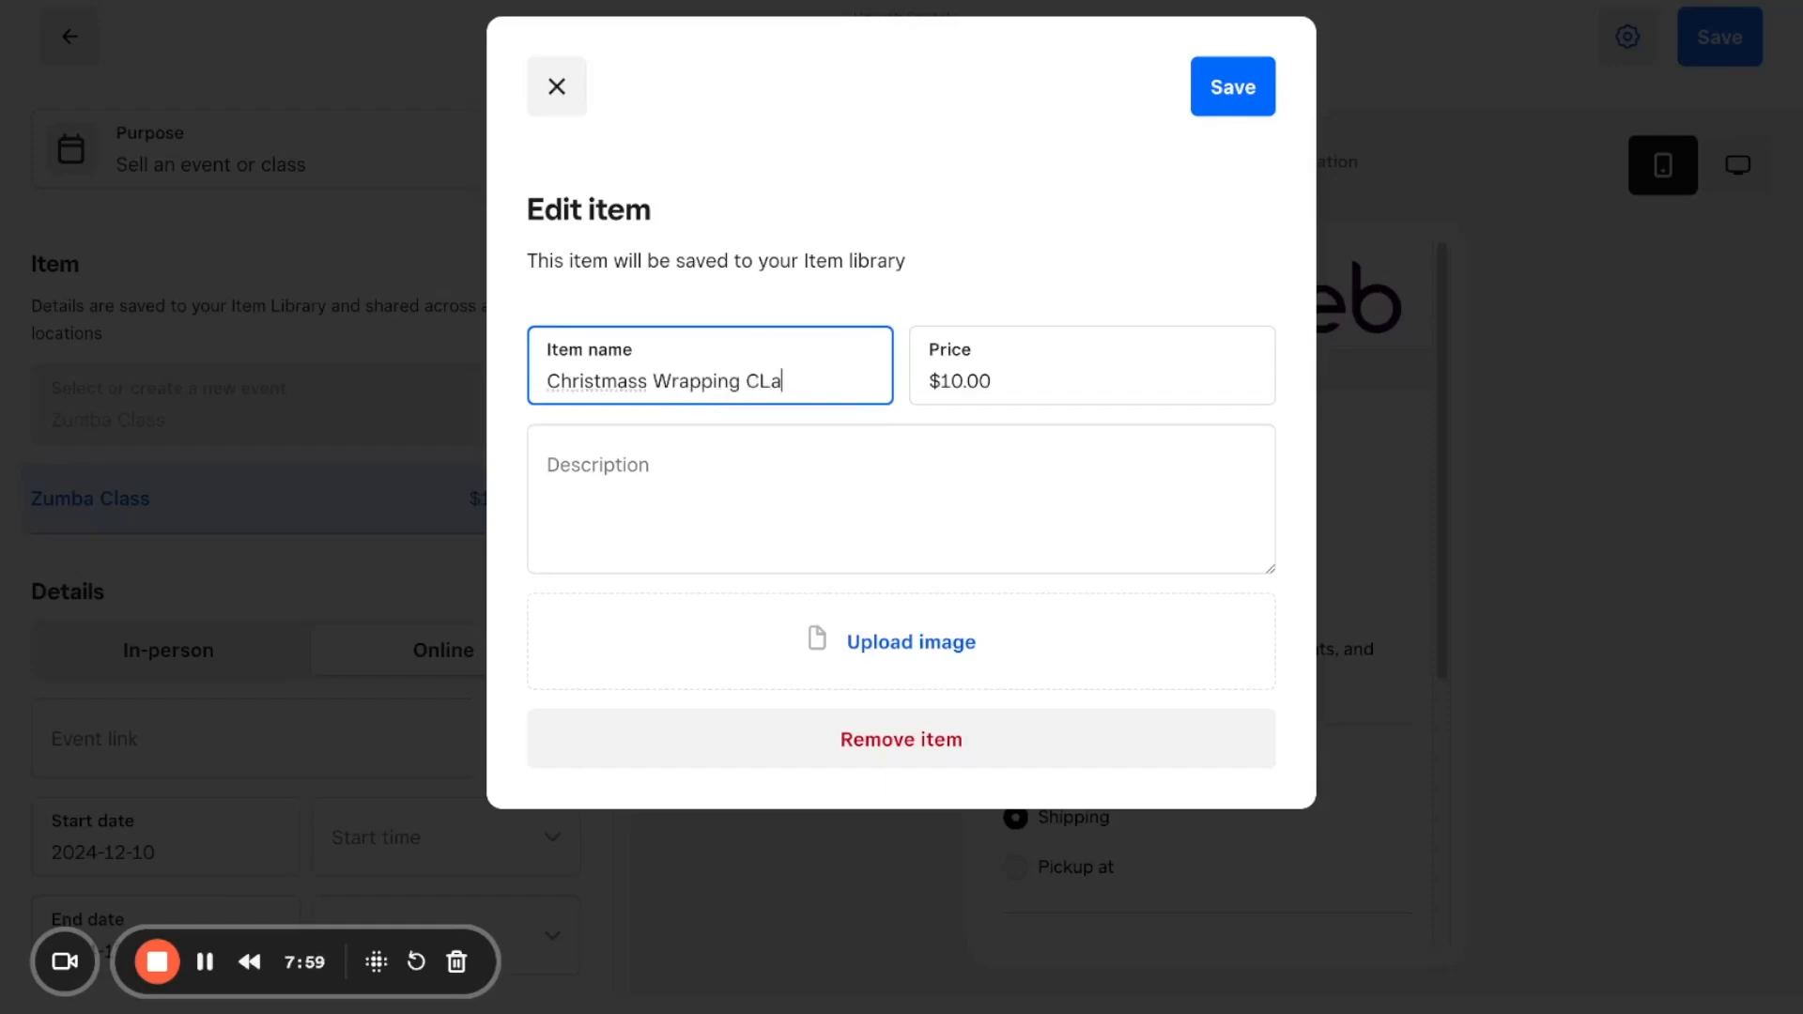
click(1234, 87)
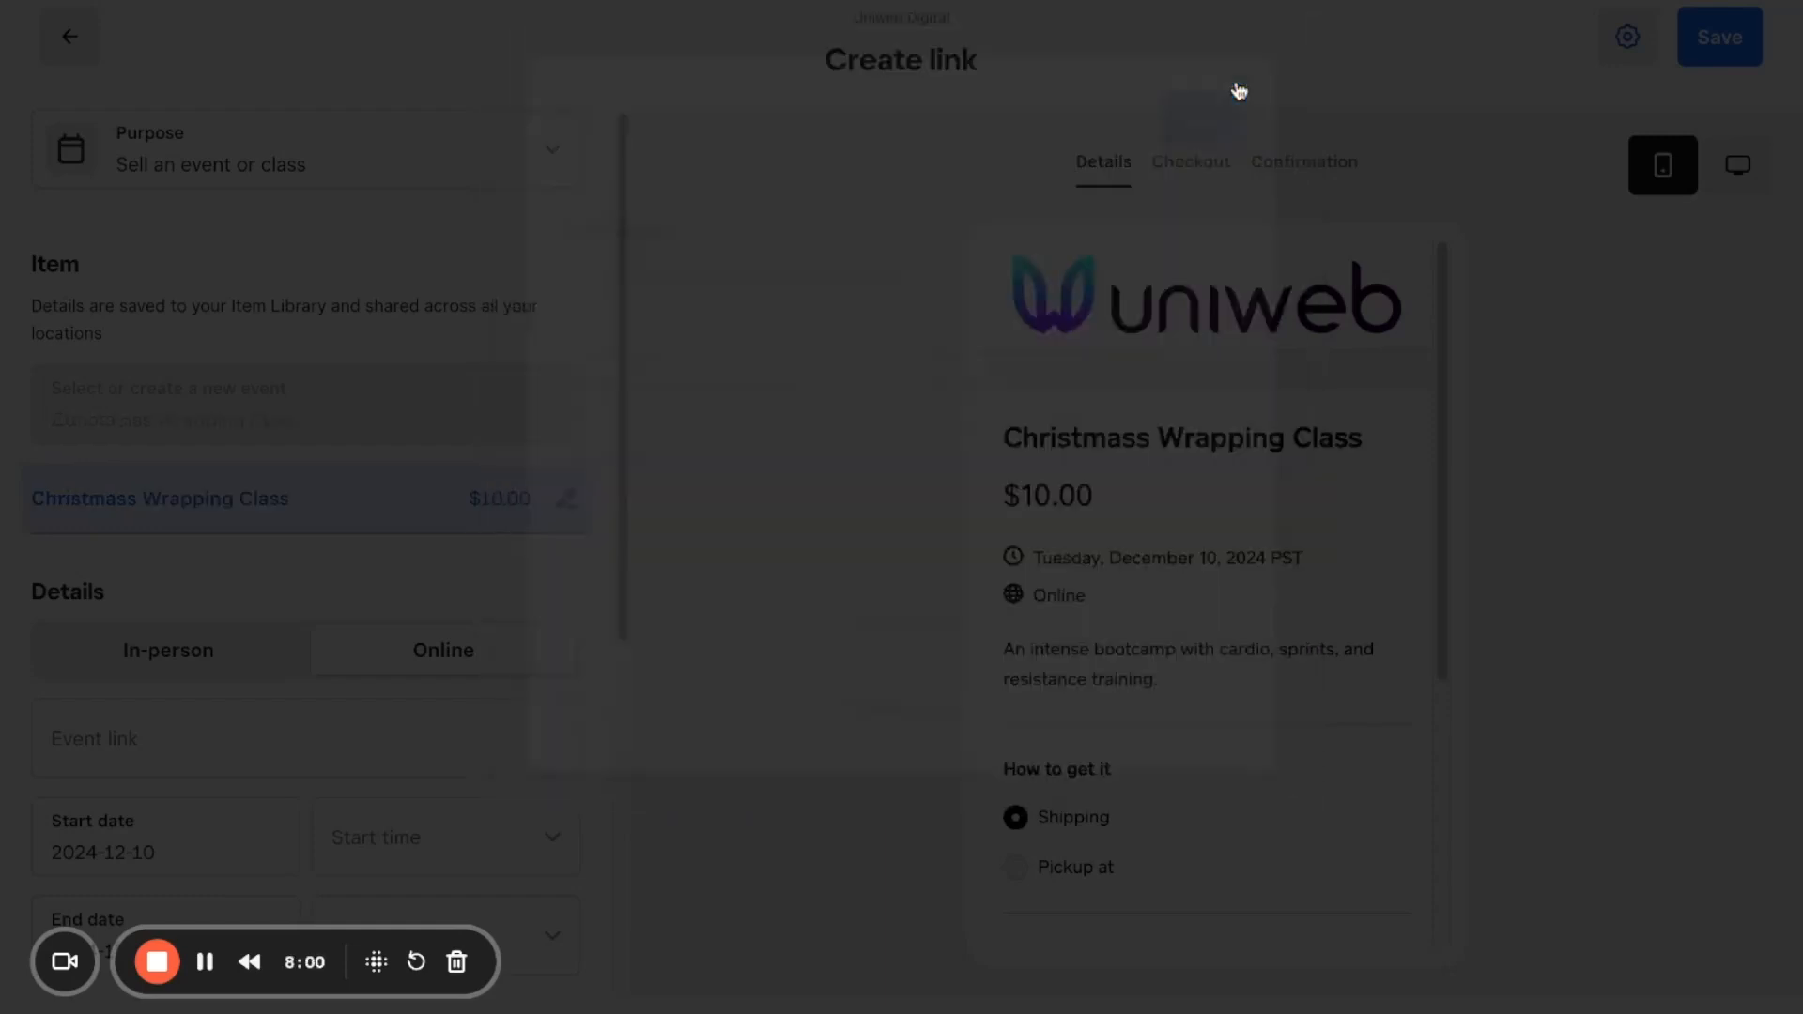
Step: Change the link's purpose to "Accept a donation" and title it "Donate to Uniweb Digital"
click(282, 174)
click(281, 456)
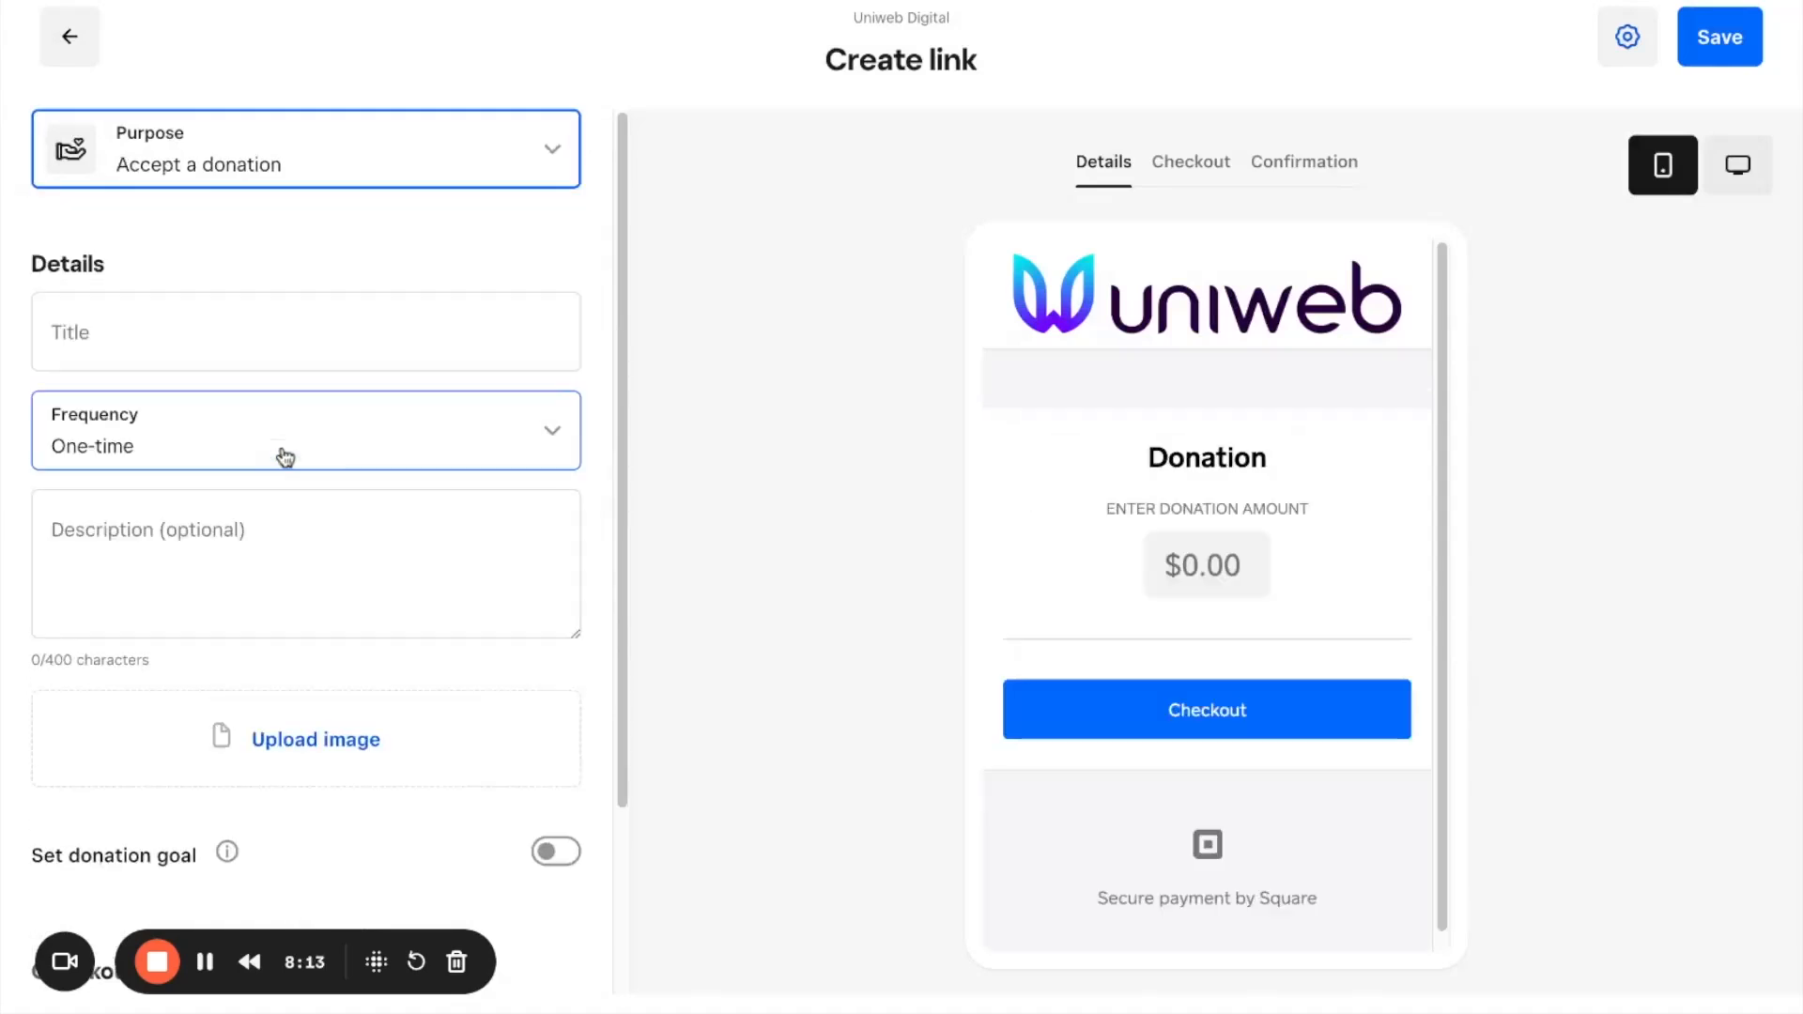
click(173, 337)
text(D)
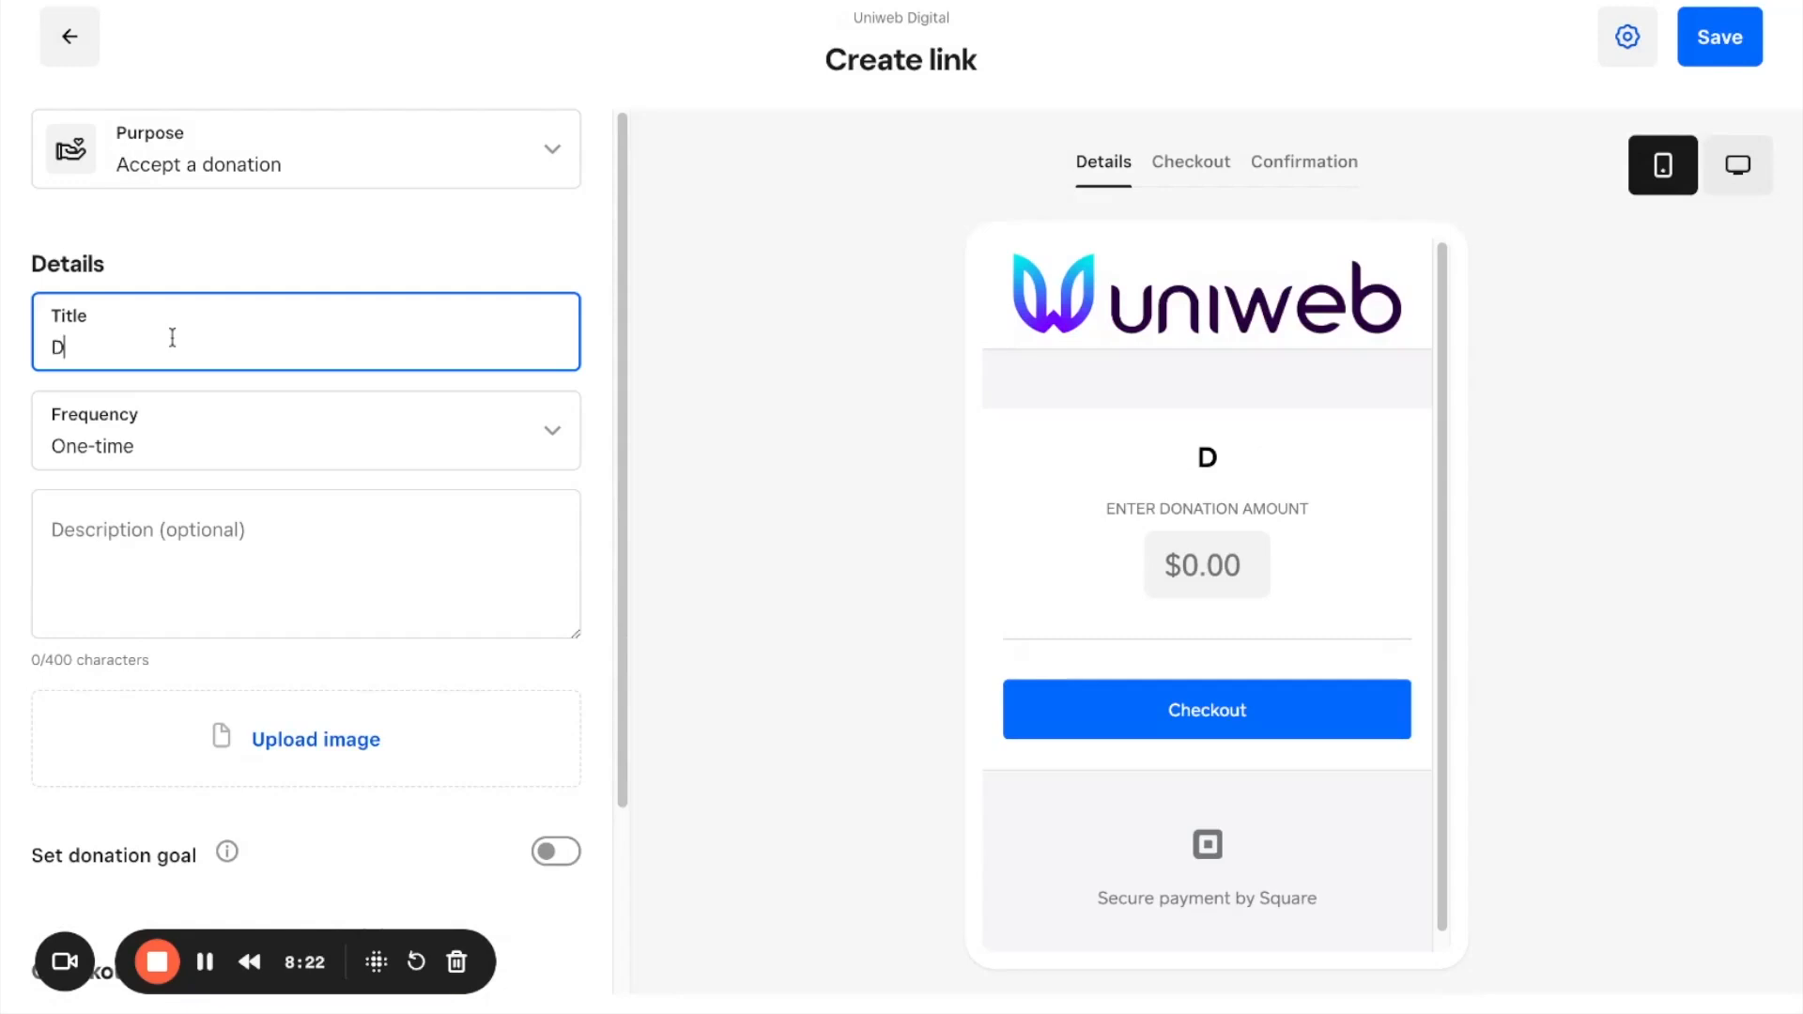
text(onate to Uniweb Digital)
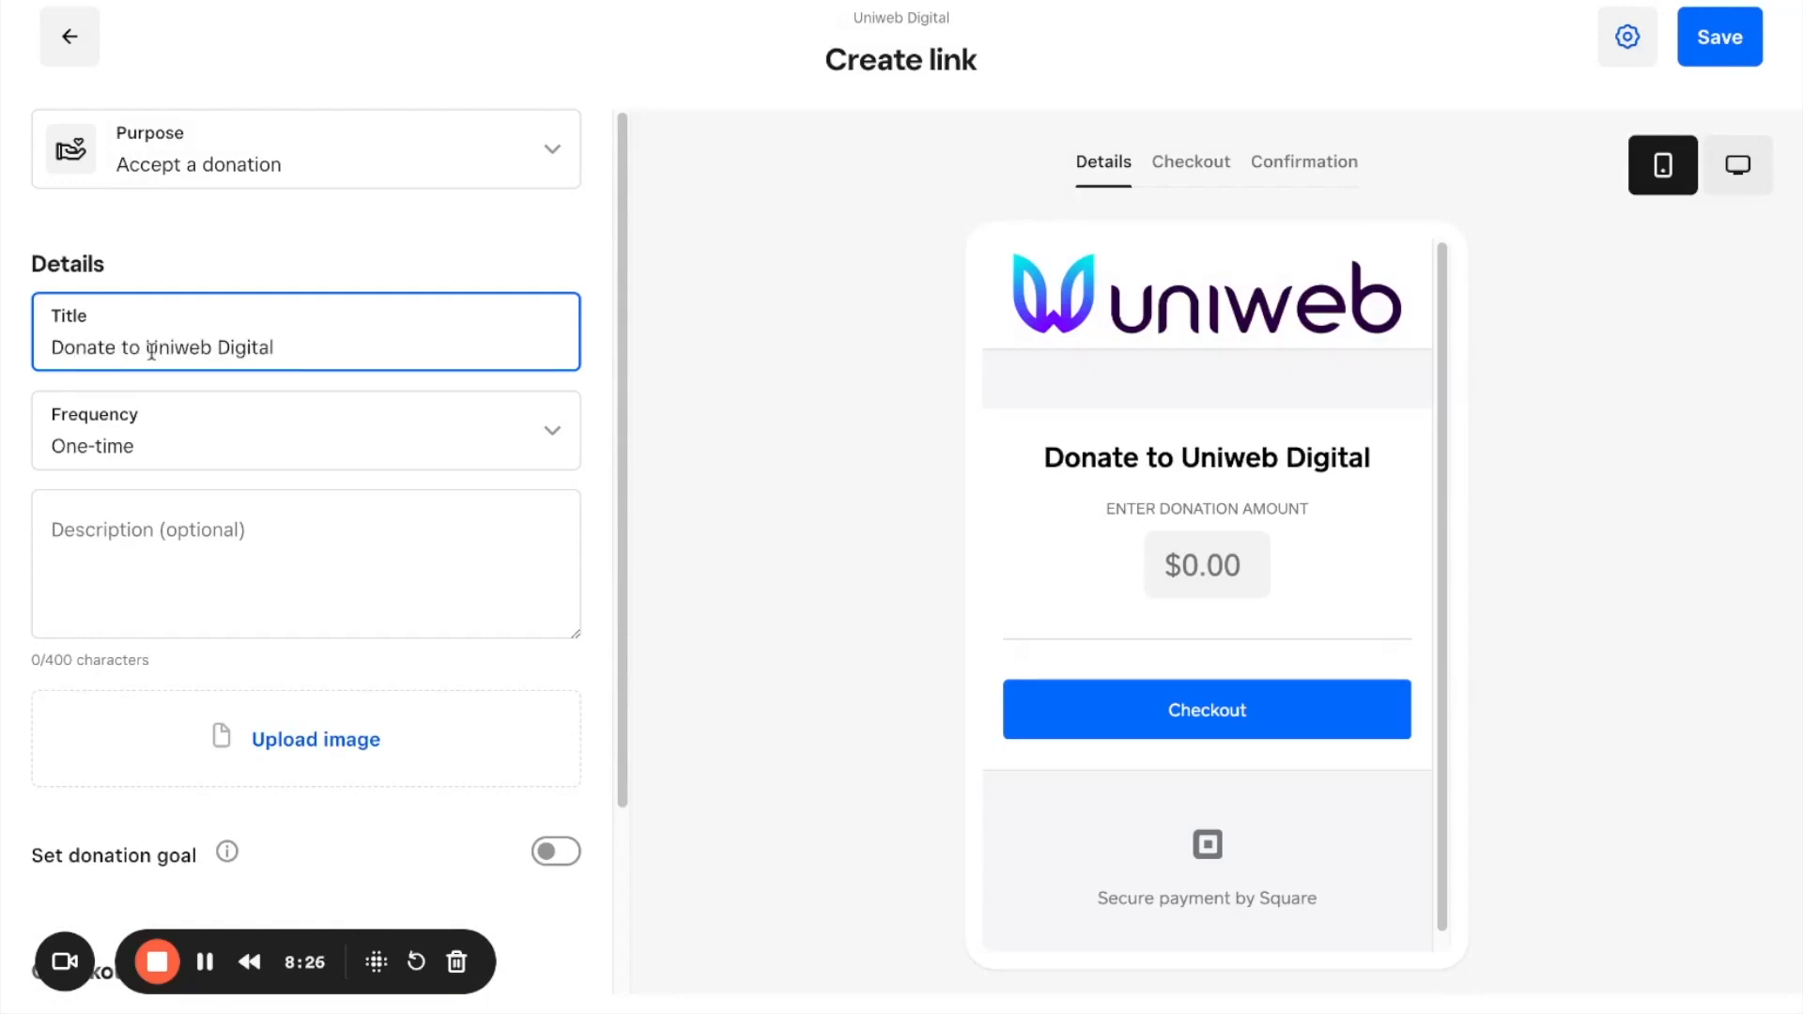
Step: Replace the donation title with "Buy me a cup of coffee"
key(ctrl+a)
text(Buy me a )
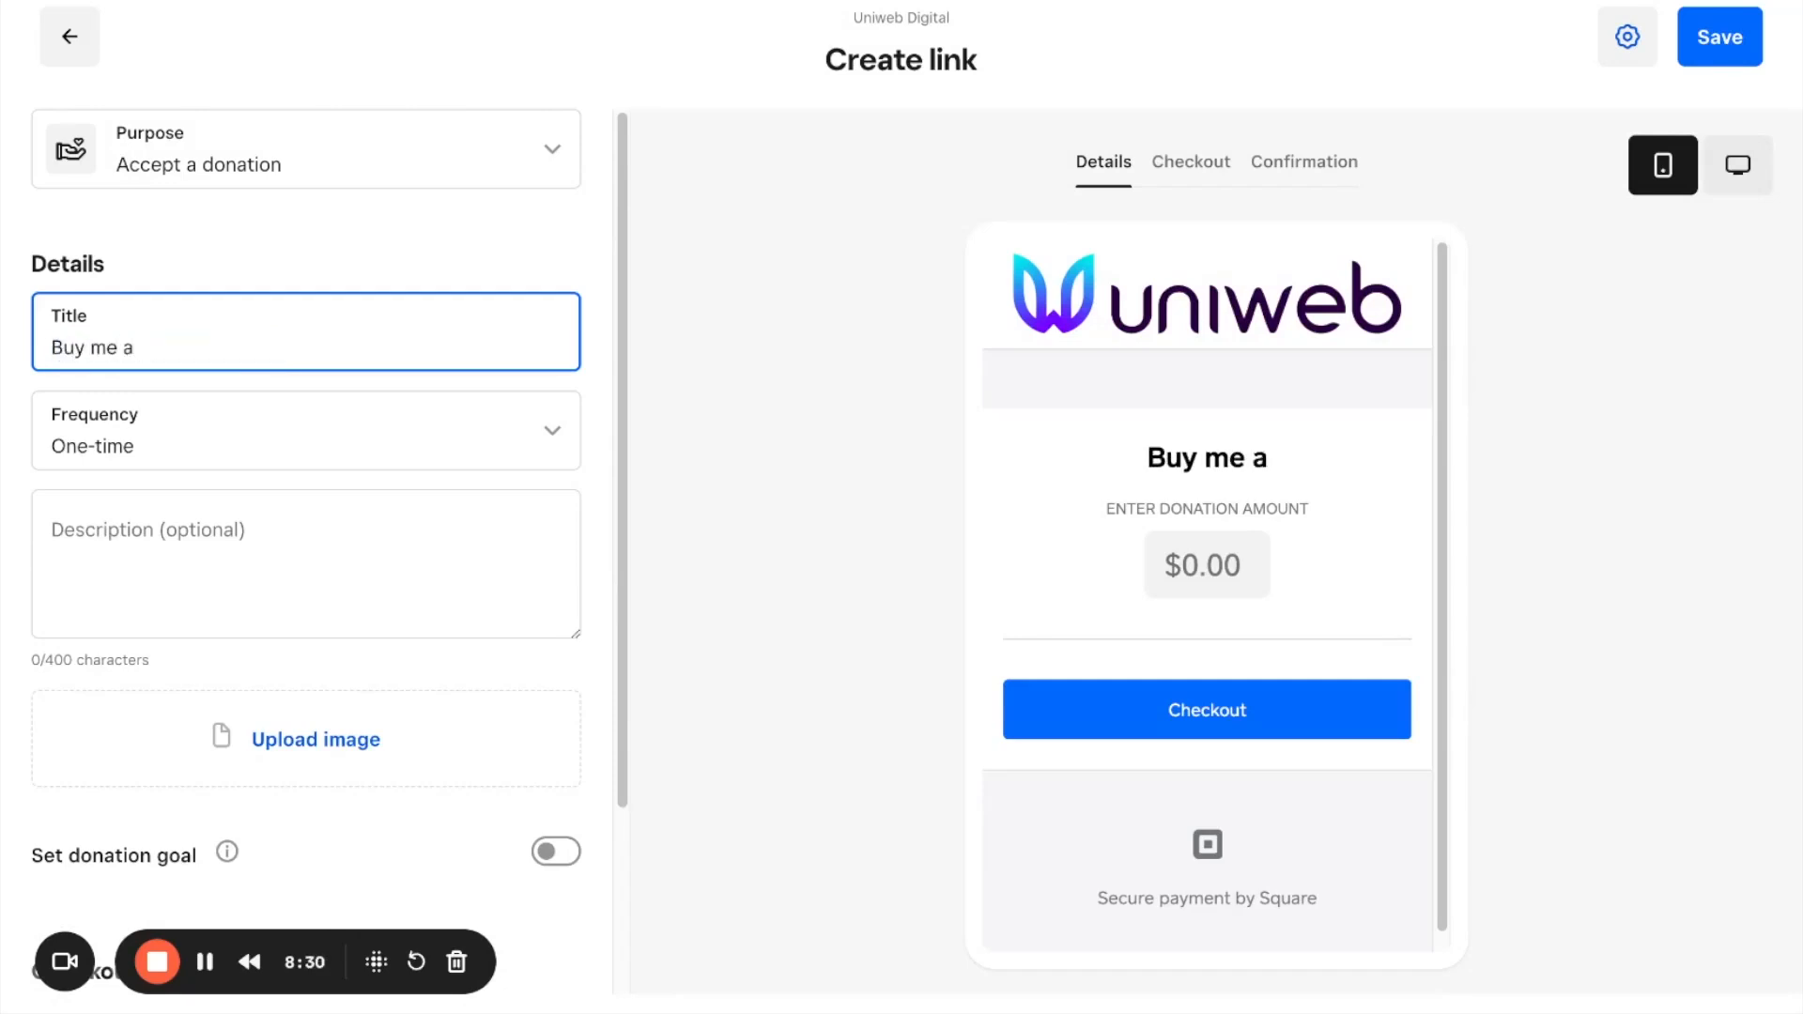
text(cup of coffee)
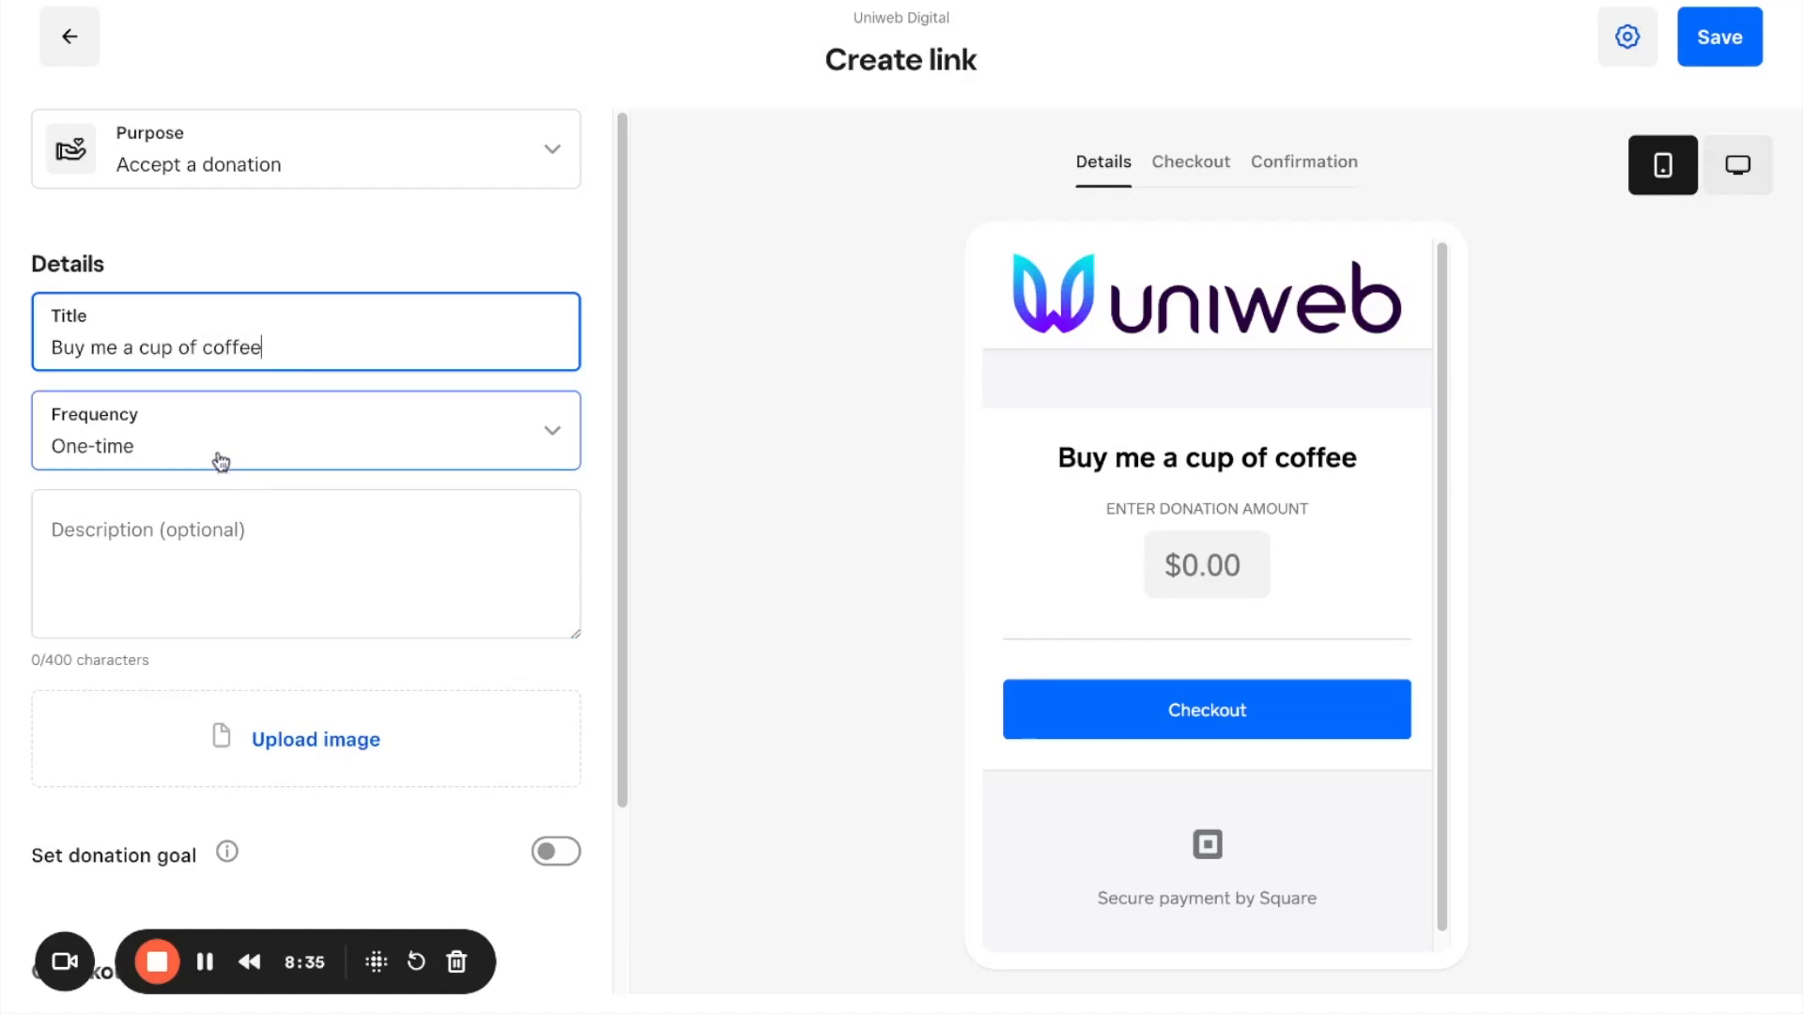
Step: Fill in the donation link's description with "Thank you for supporting my YouTube Channel"
click(256, 561)
text(Thank you for sup)
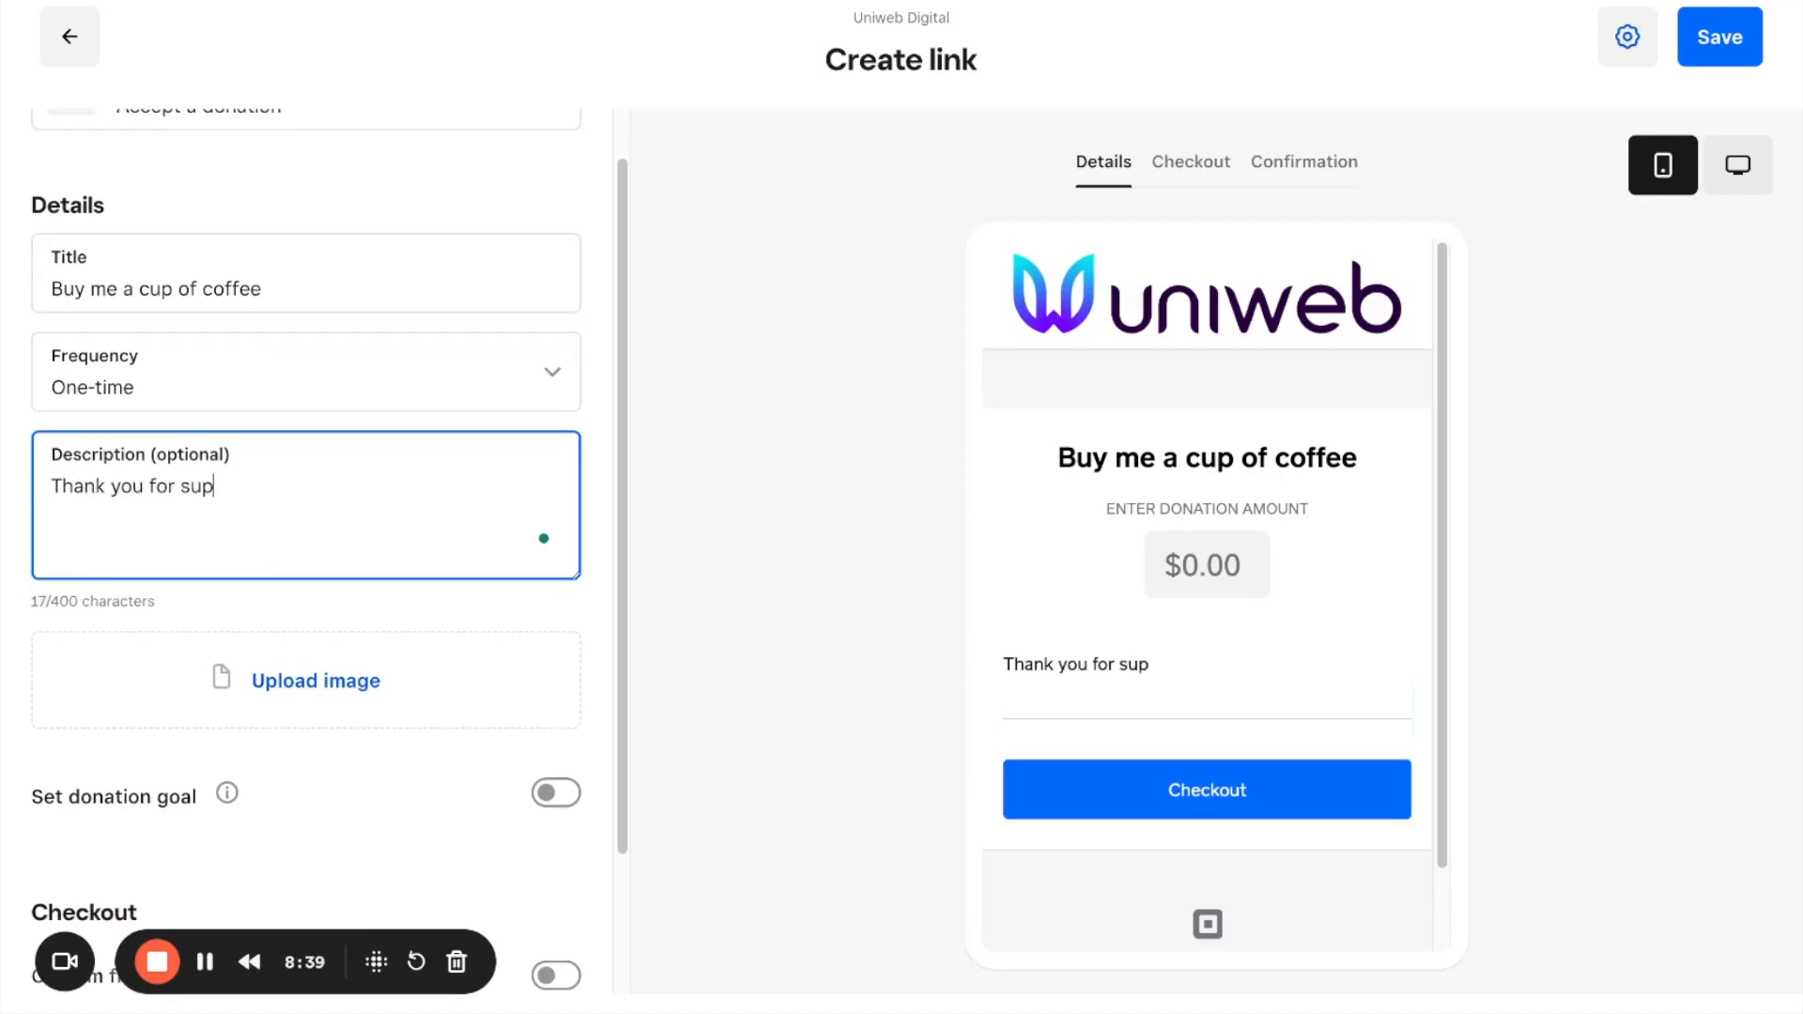
text(porting my YouTube)
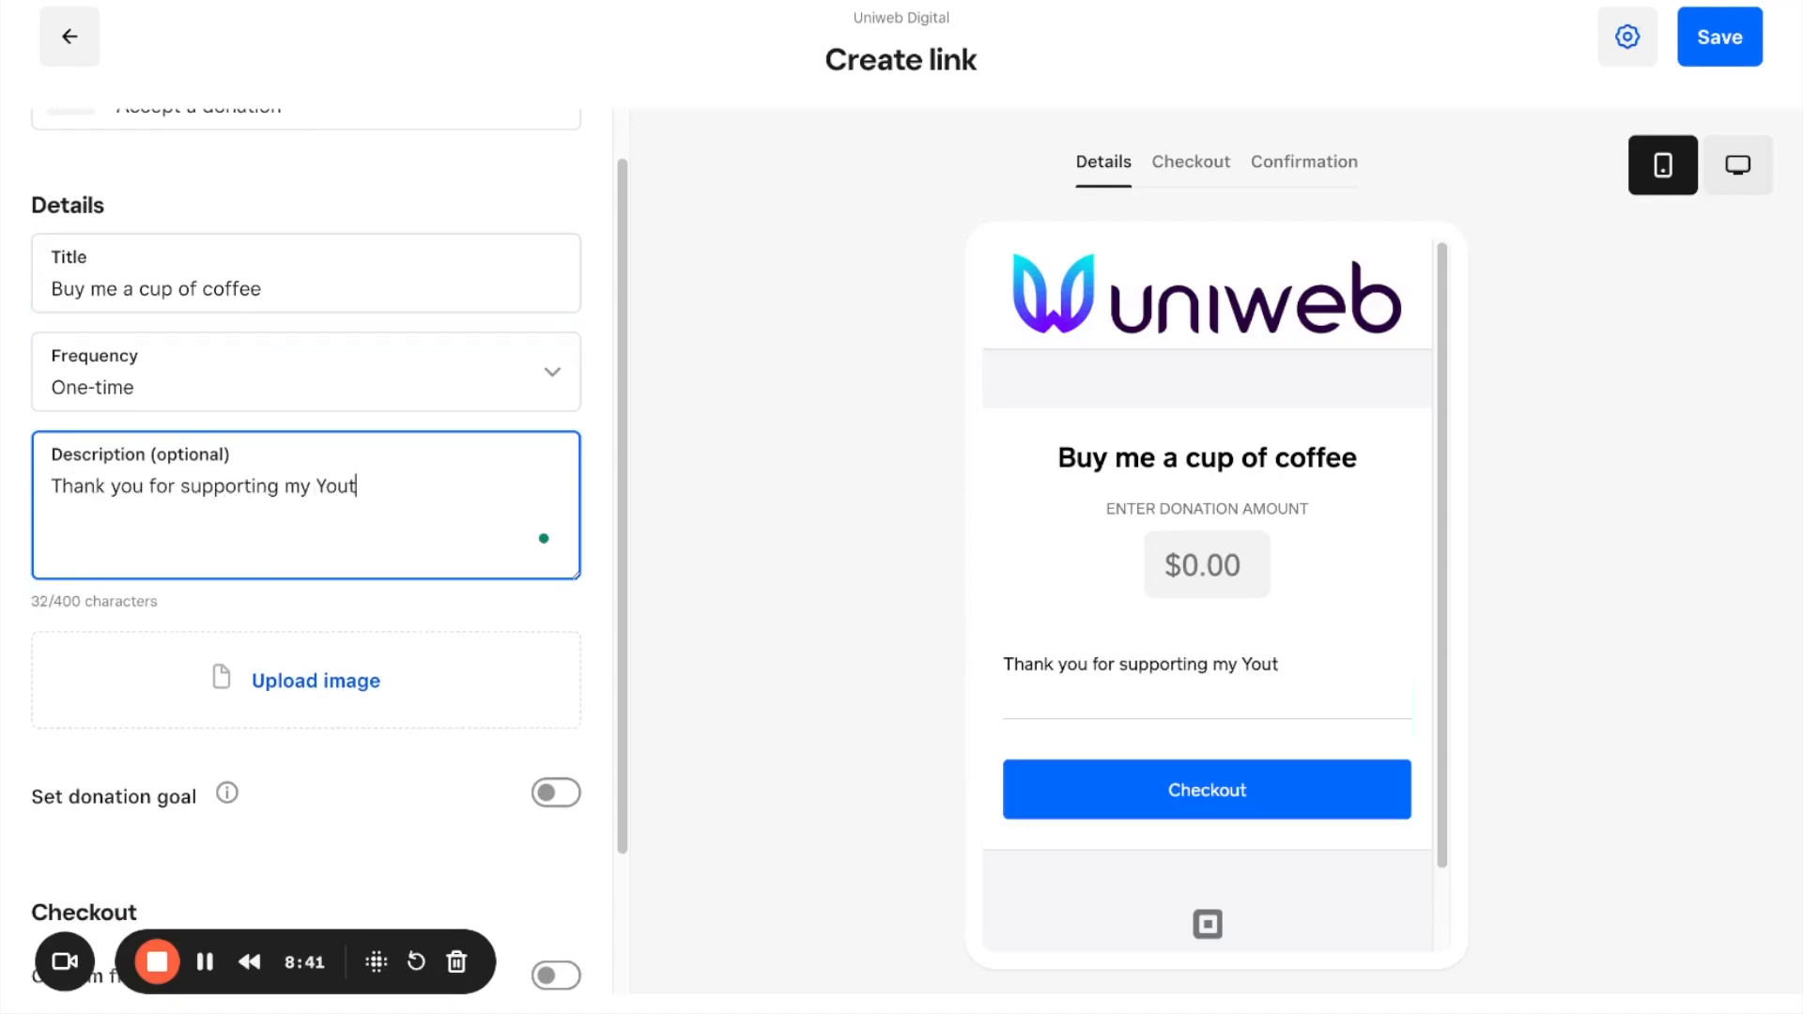
key(BackSpace)
key(BackSpace)
key(BackSpace)
key(BackSpace)
text(Tube Channel)
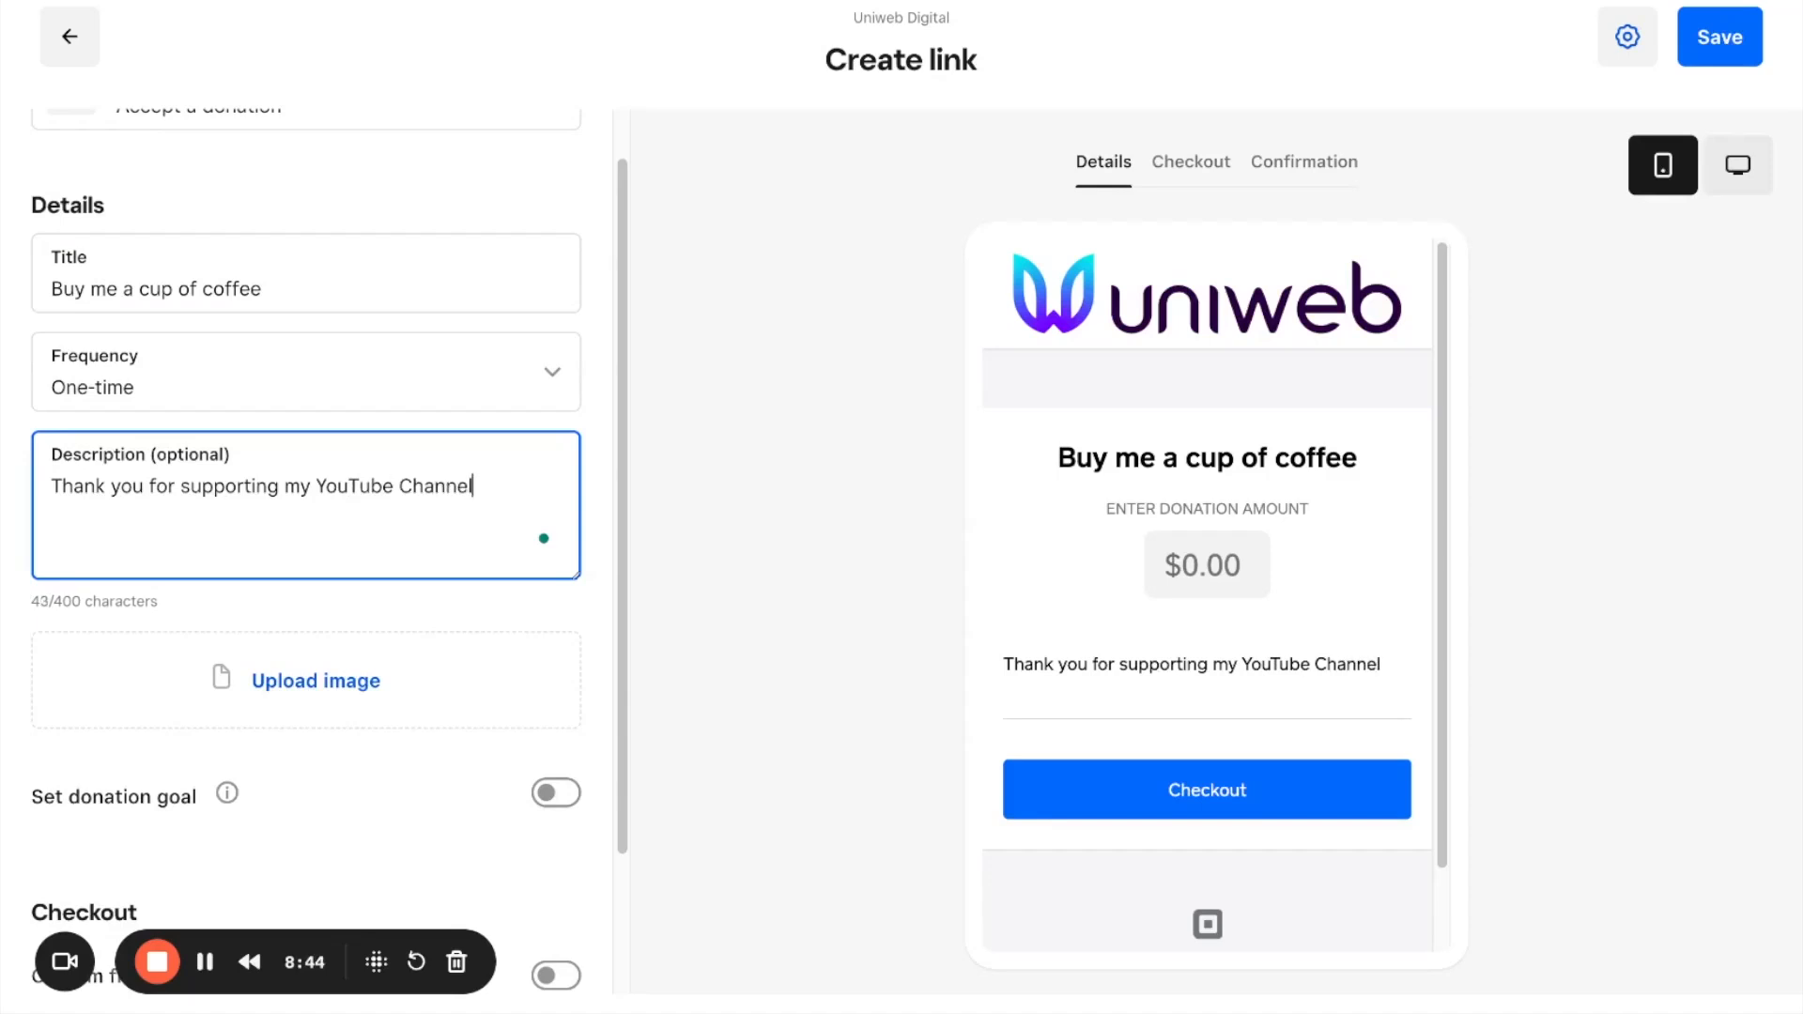
Step: Enable a donation goal of $500.00 with a deadline of 2024-12-31
scroll(289, 545, down, 2)
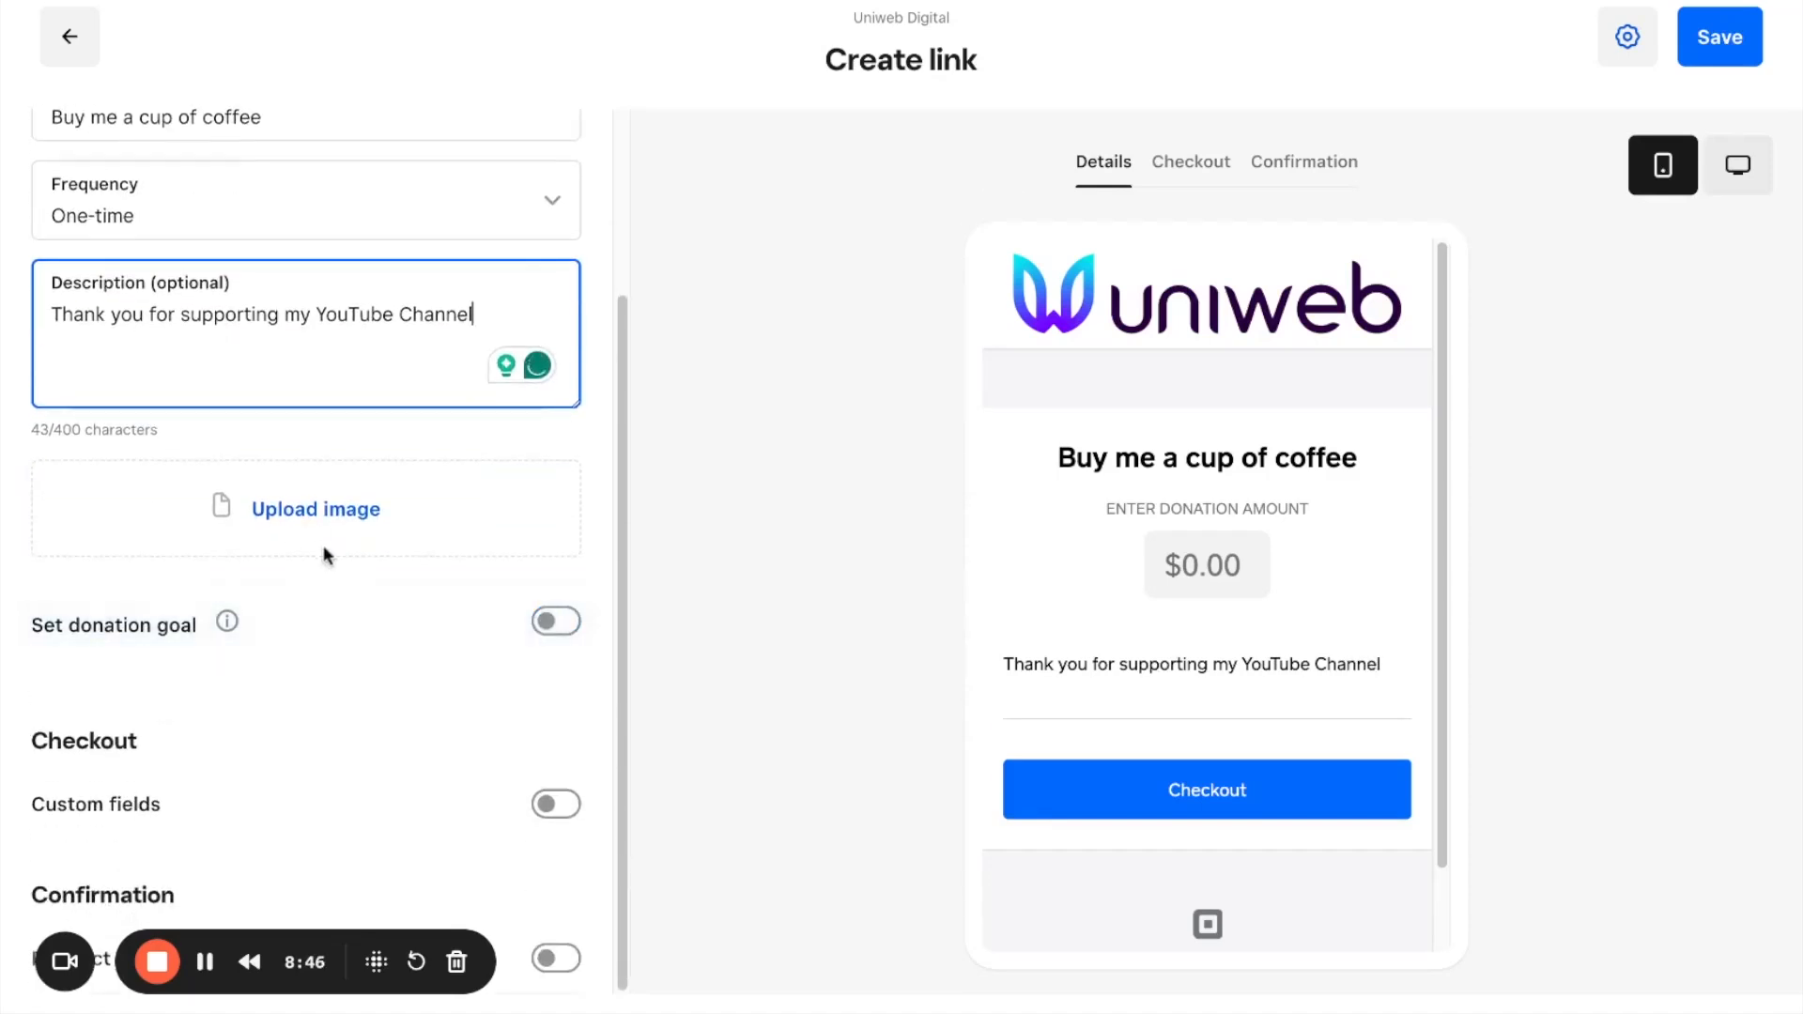
click(554, 619)
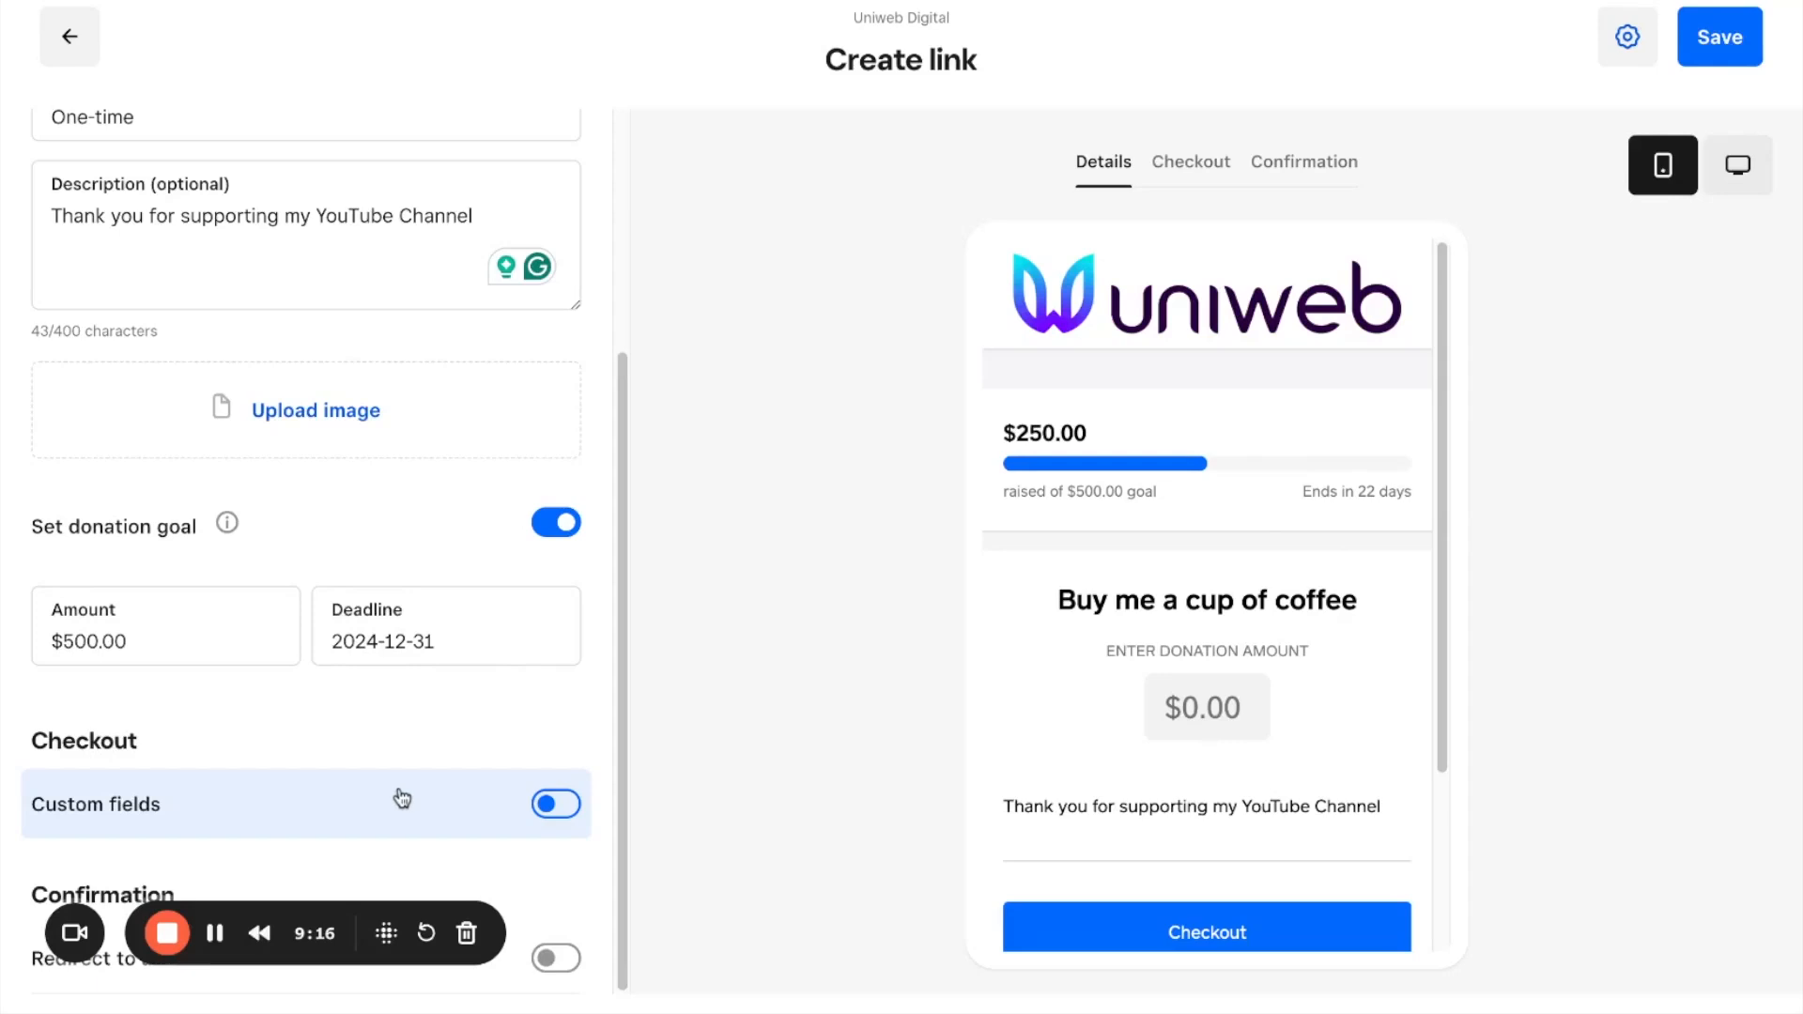
Step: Preview the donation link's checkout and confirmation pages, and return to the details preview
scroll(402, 798, up, 3)
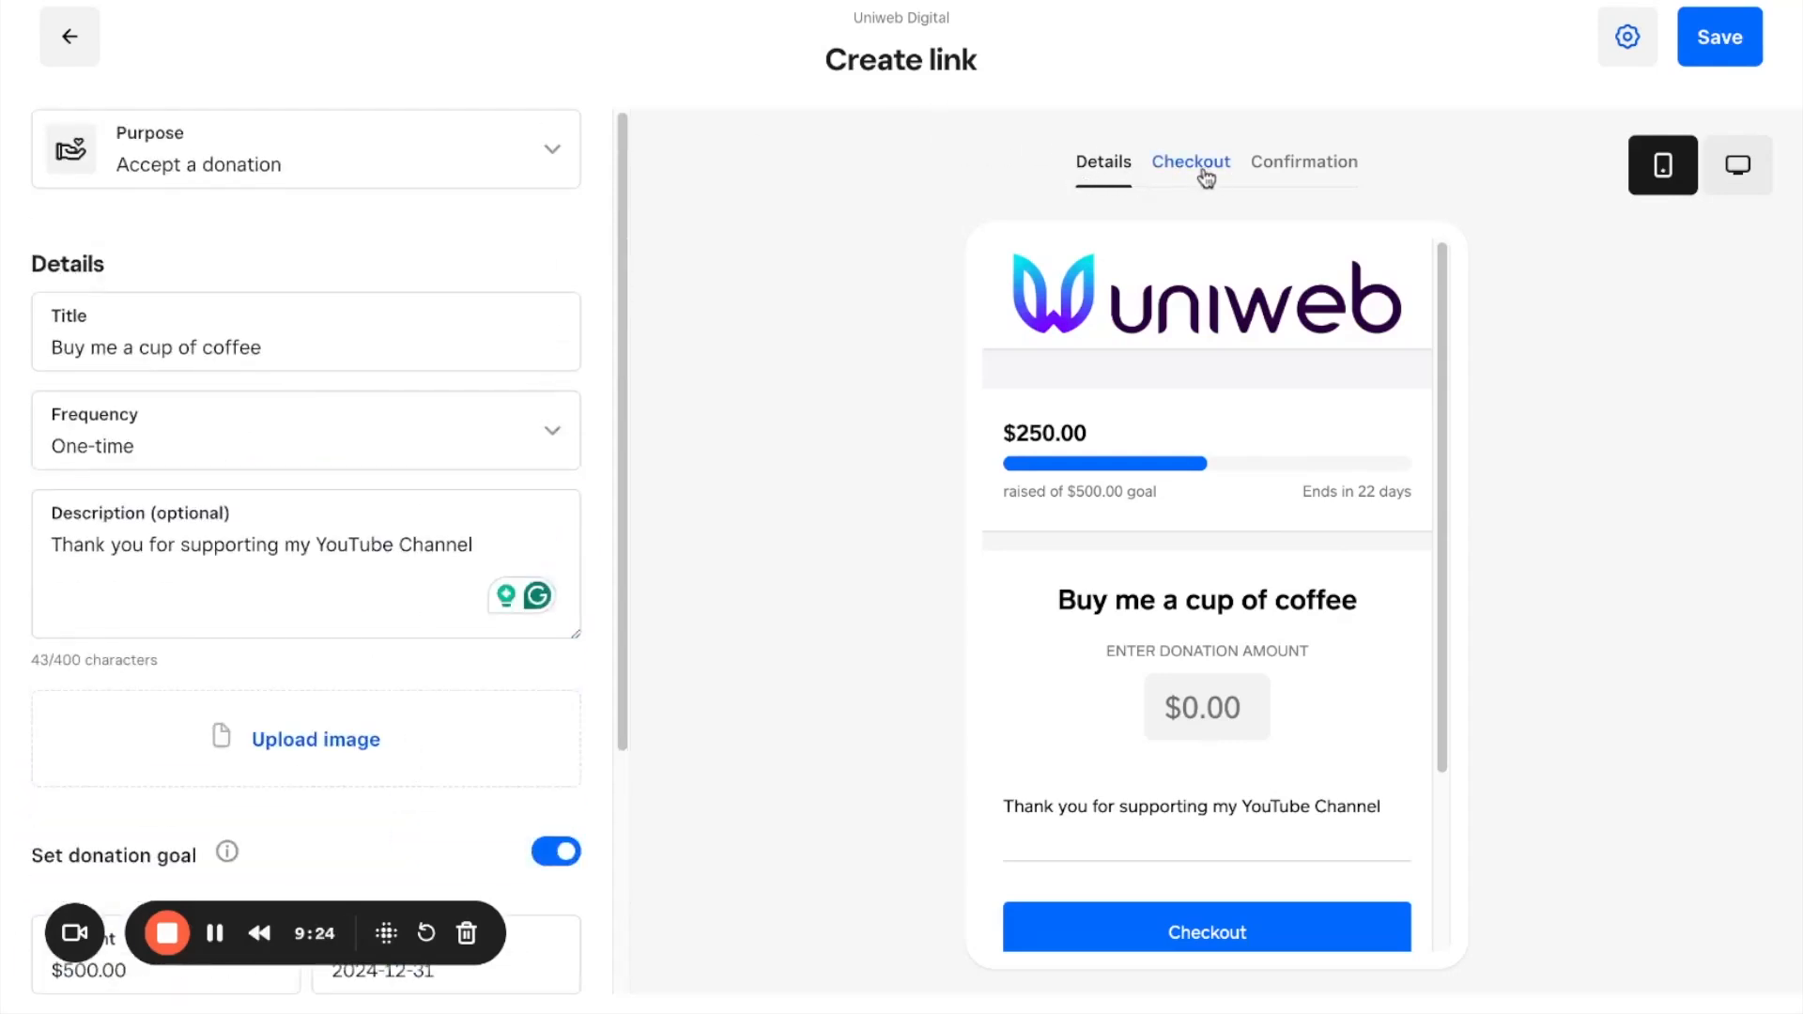
click(1203, 173)
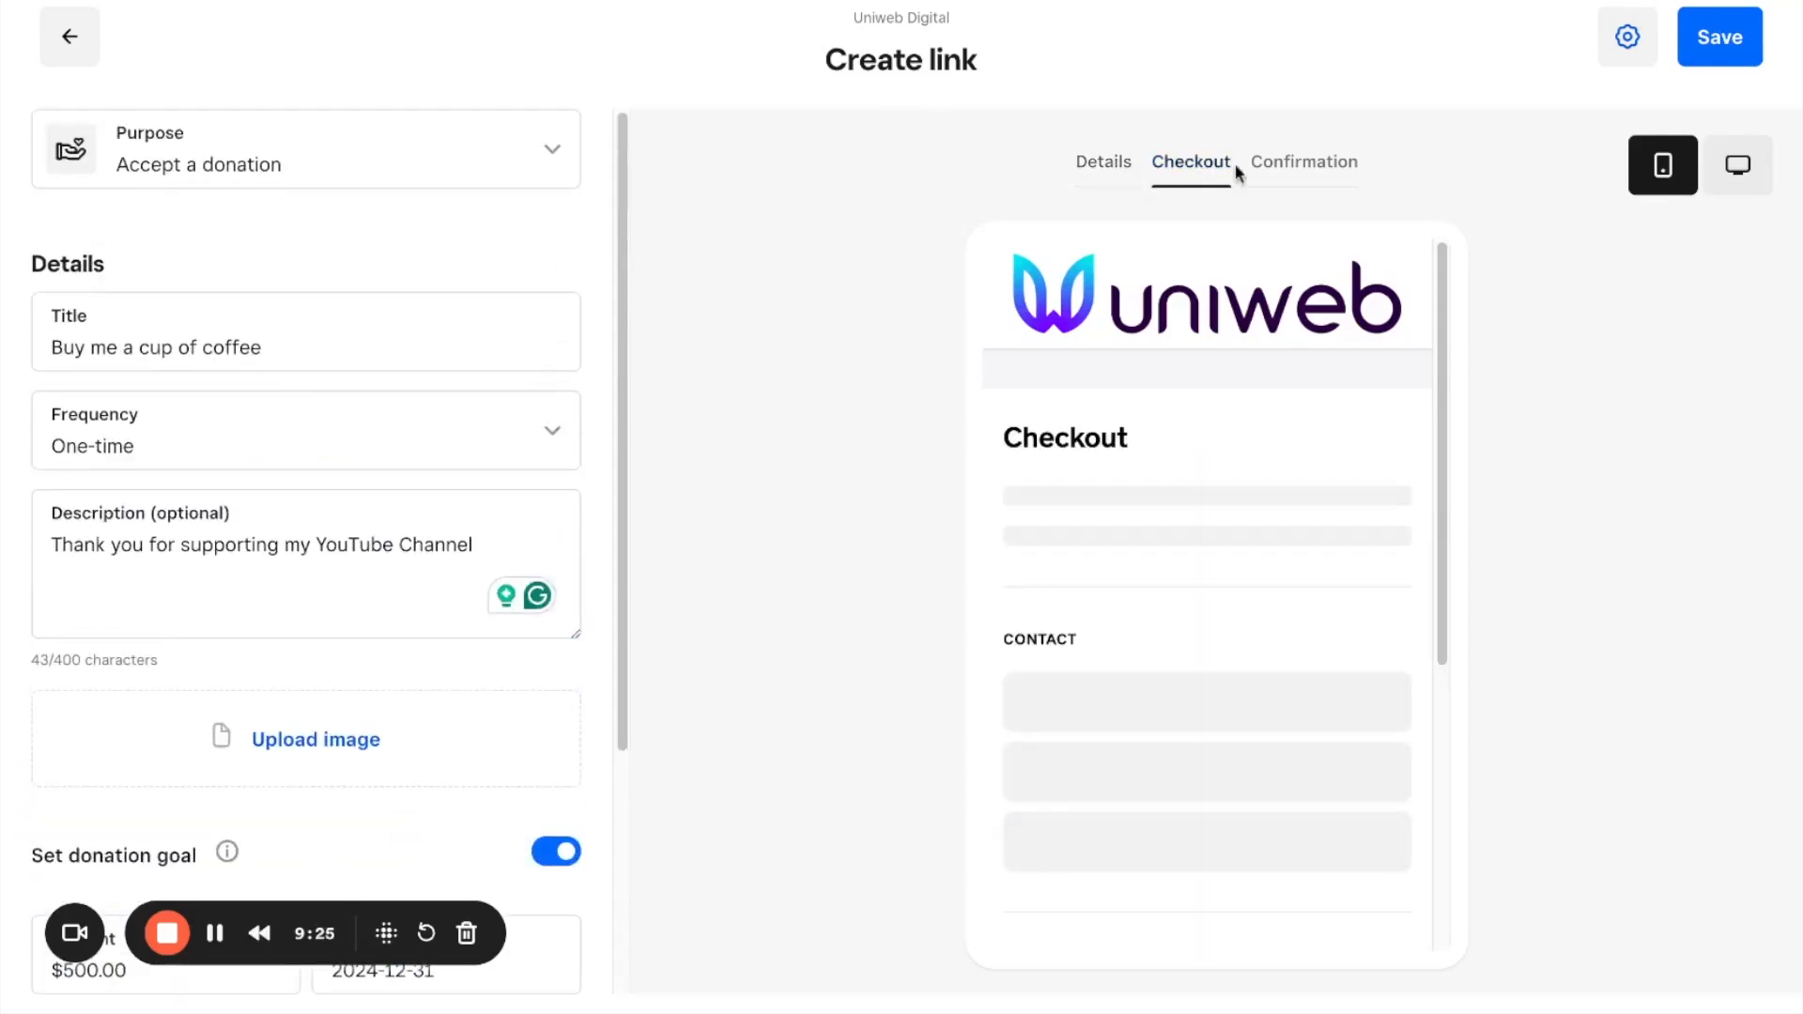
click(1280, 173)
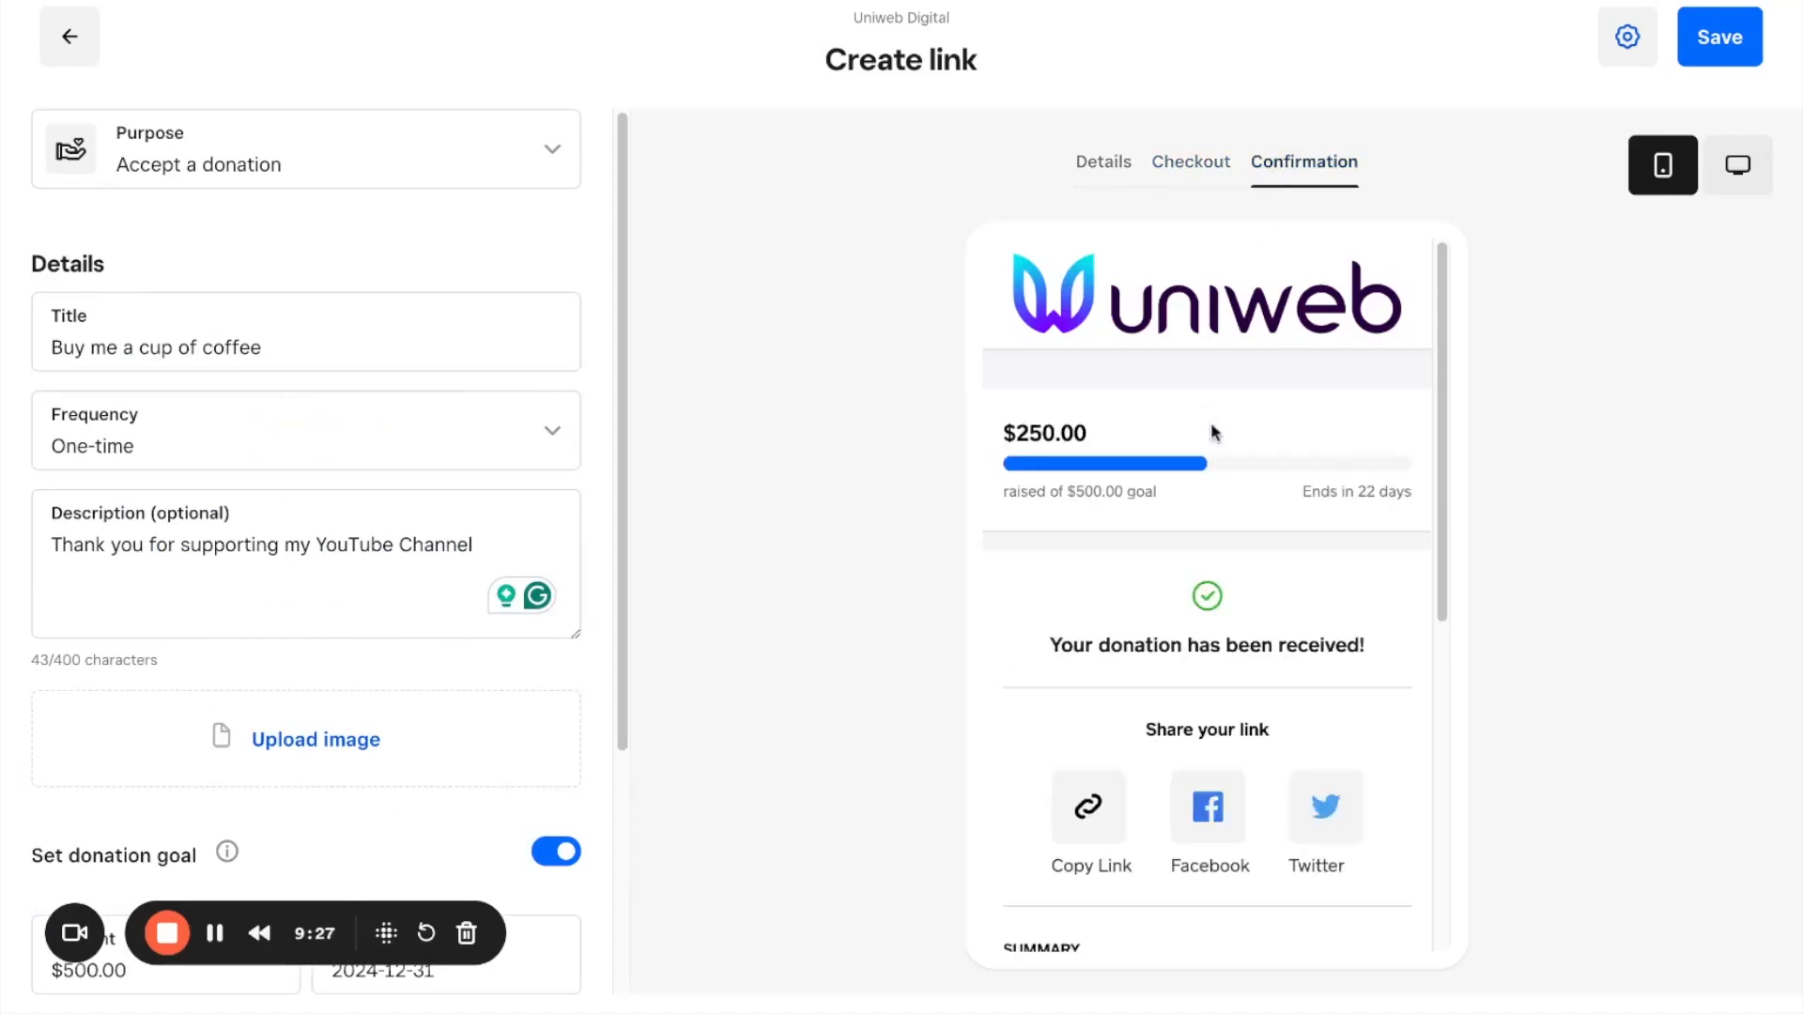
click(1118, 169)
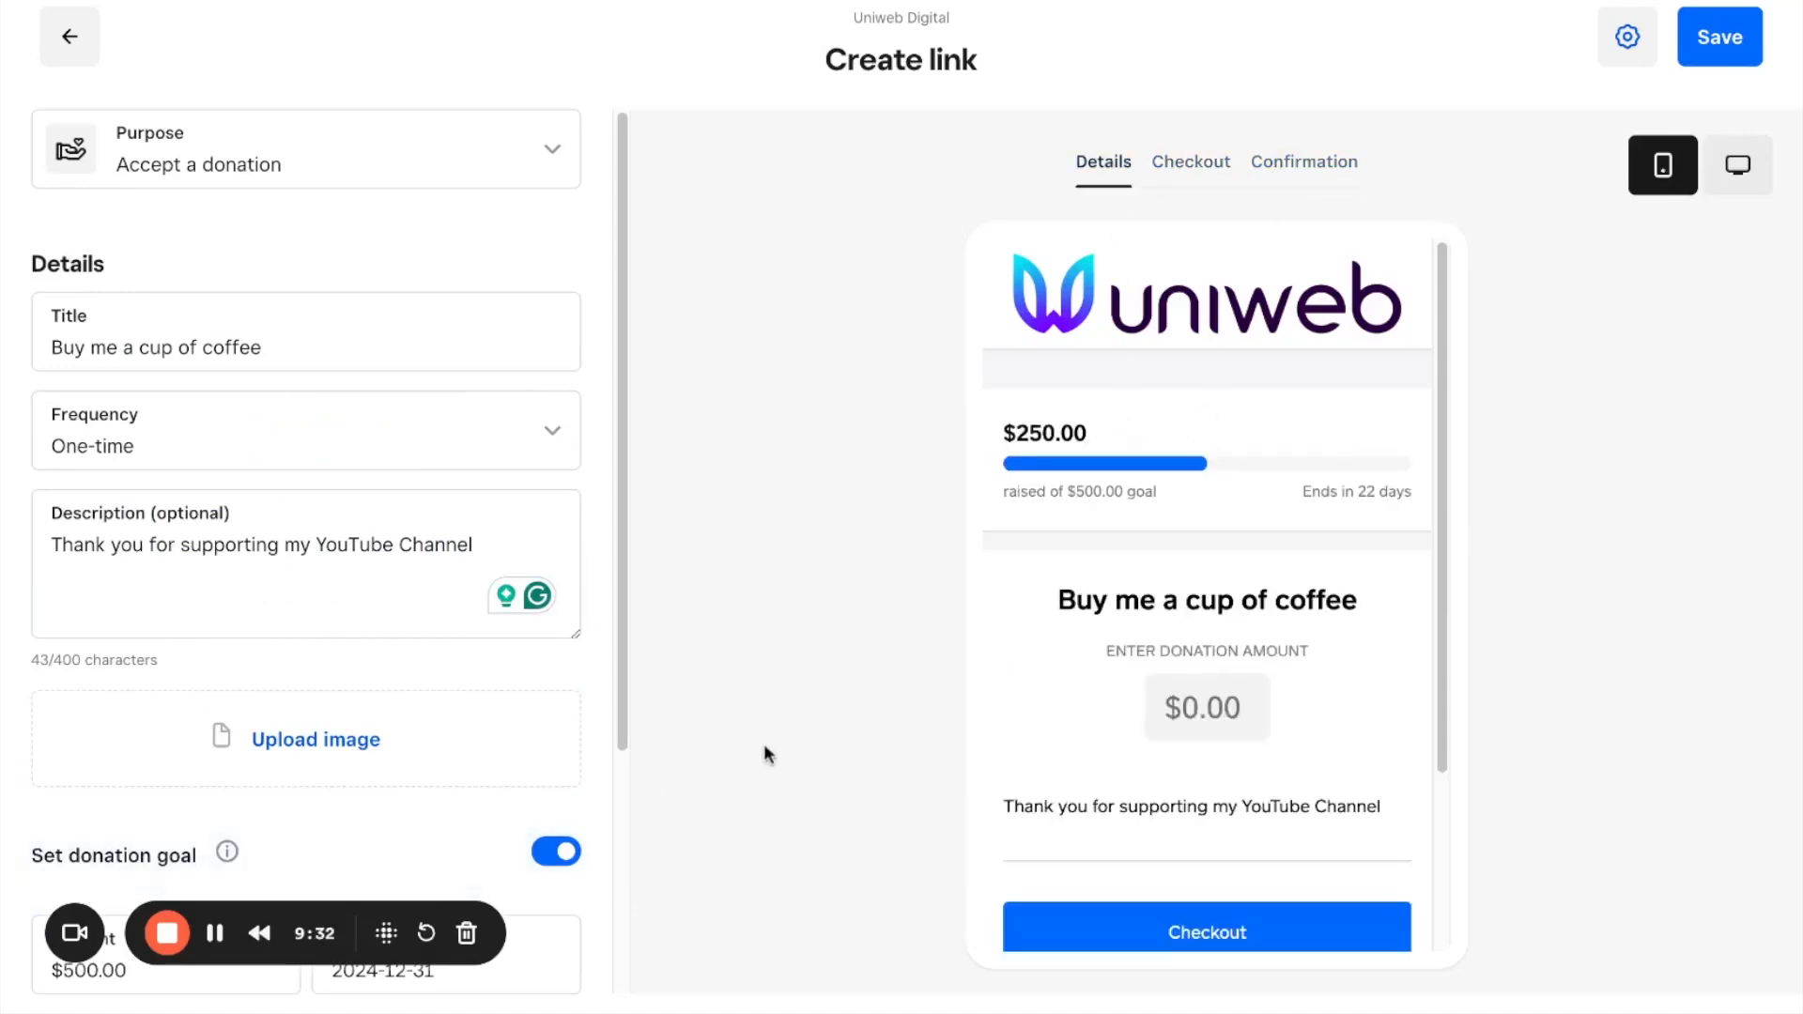